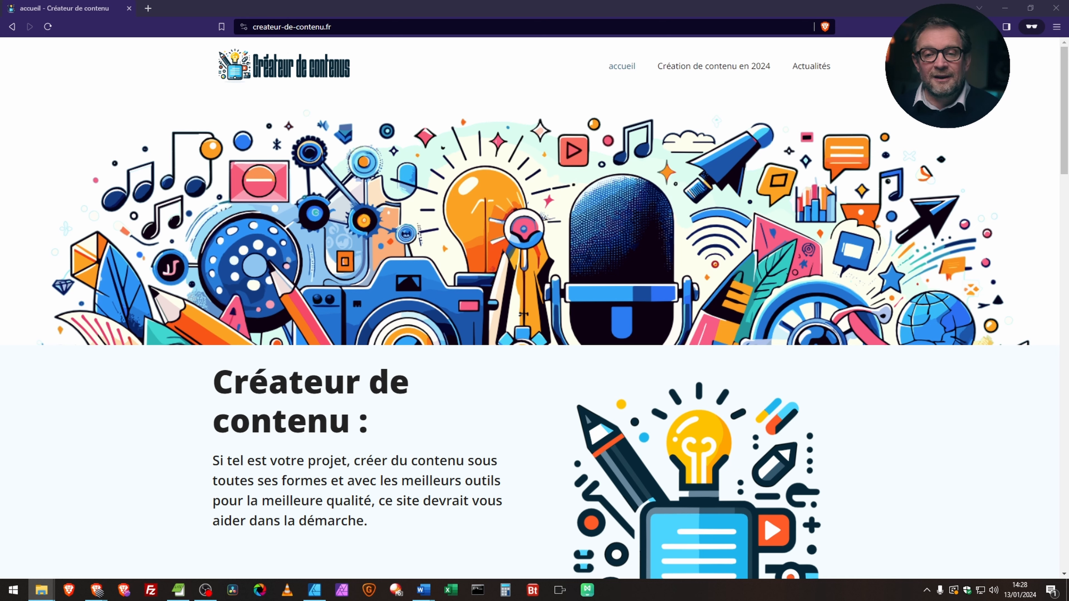
# - Inspect the home page and run a Lighthouse page-load analysis in Navigation mode for Mobile
pyautogui.rightClick(1029, 100)
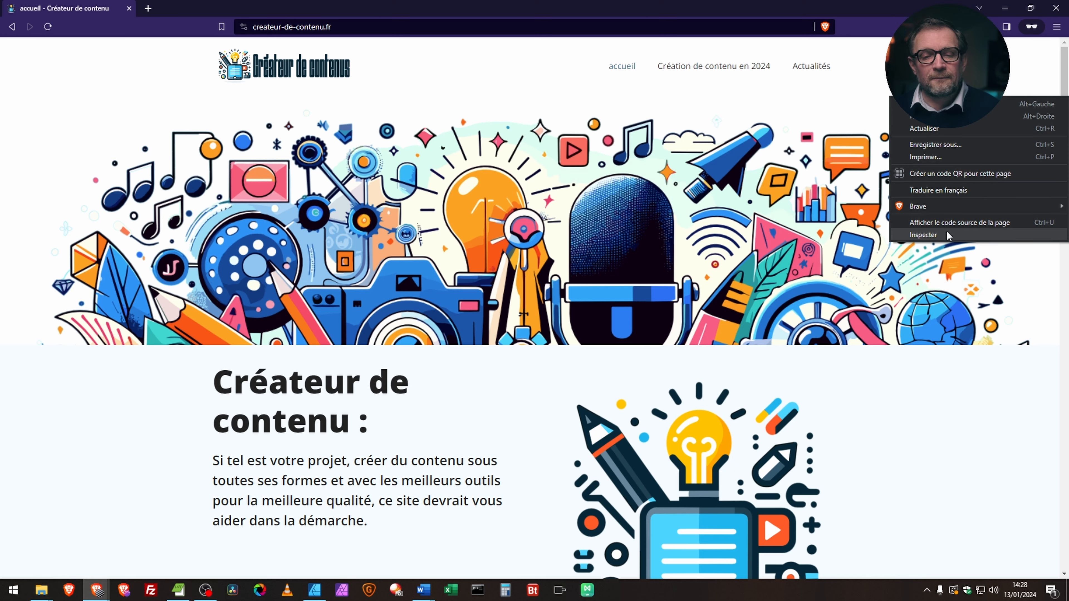
pyautogui.click(923, 235)
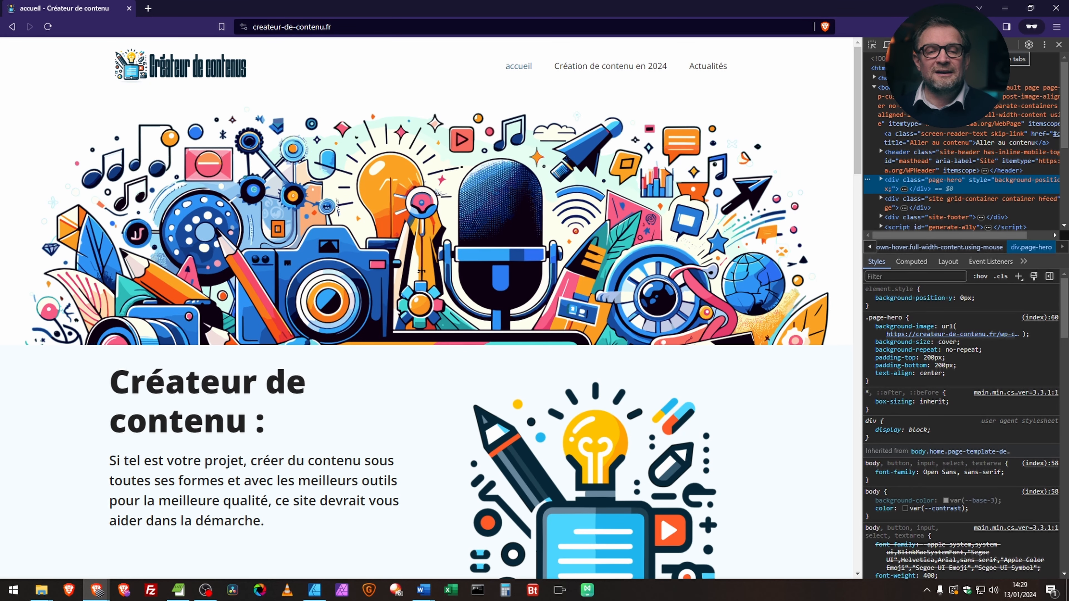
pyautogui.click(1011, 44)
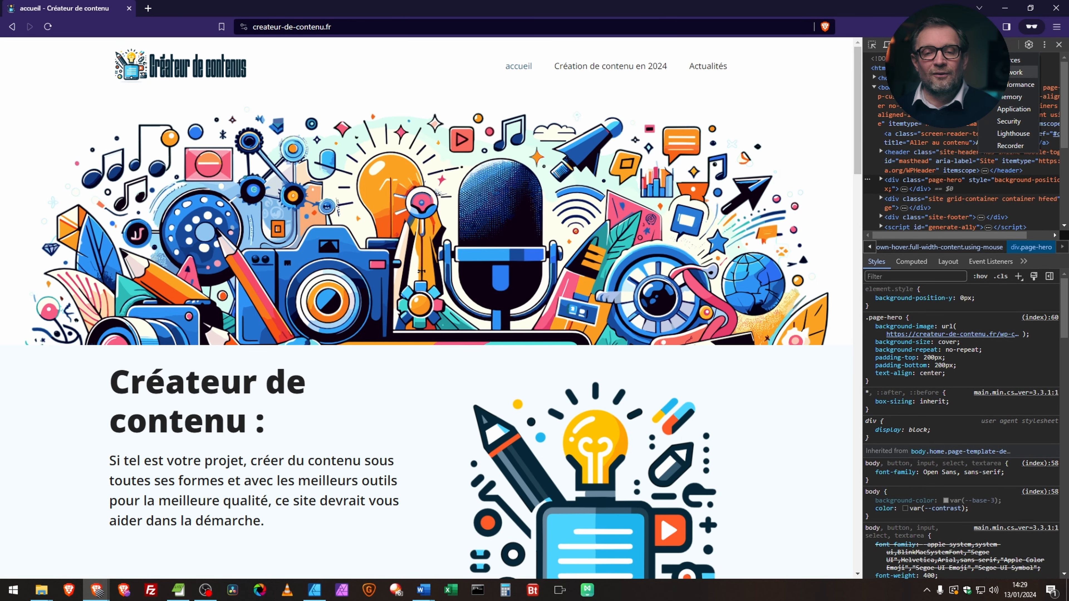
pyautogui.click(1013, 134)
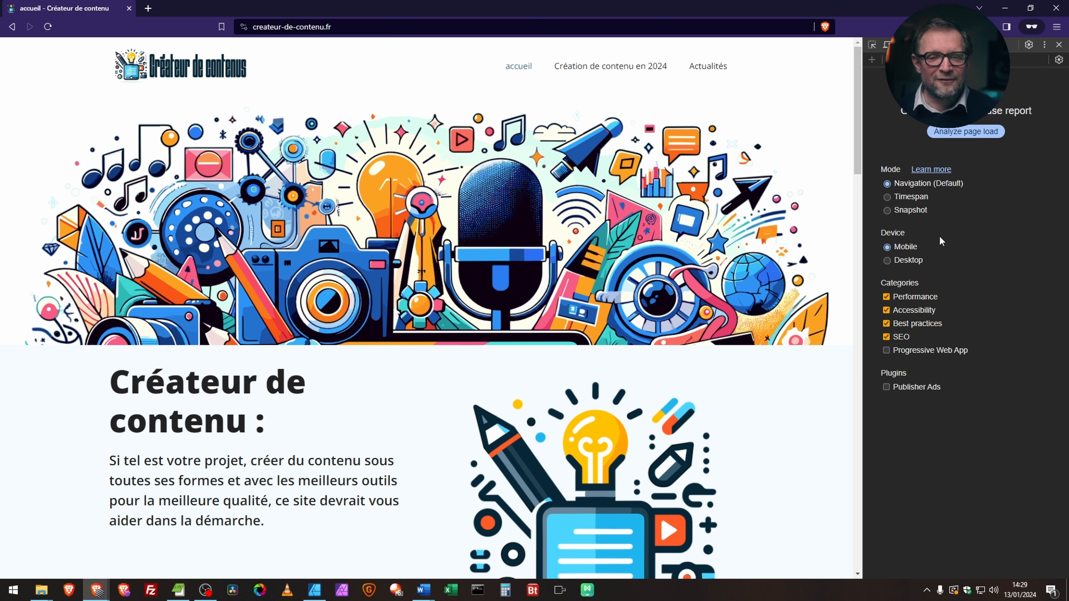
pyautogui.click(965, 131)
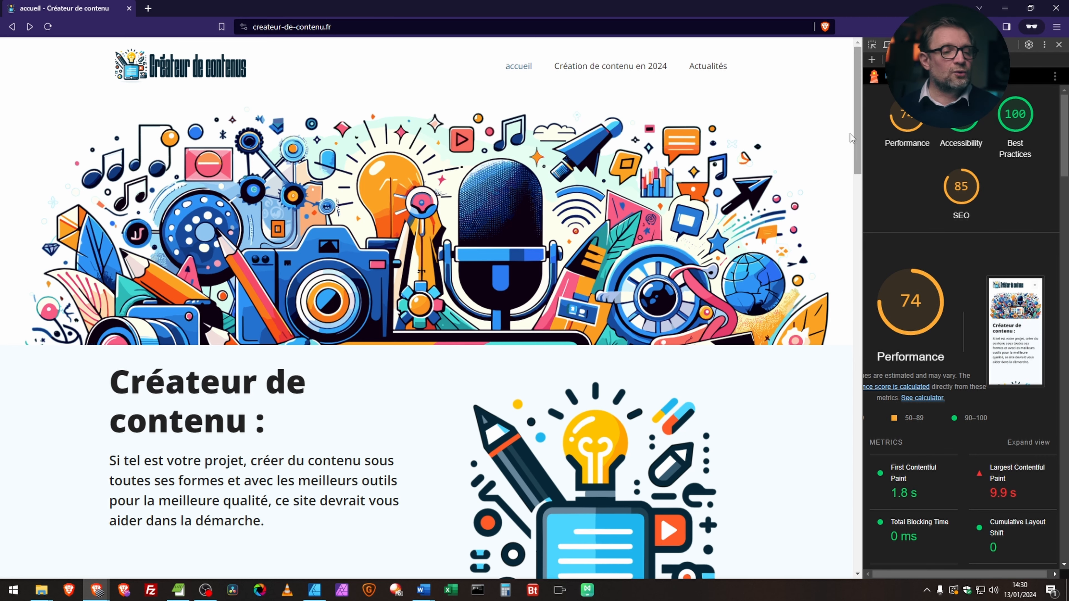
# - Look through the createur-de-contenu.fr home page, from the hero image down to the article cards
pyautogui.scroll(-3, 486, 257)
pyautogui.scroll(3, 486, 257)
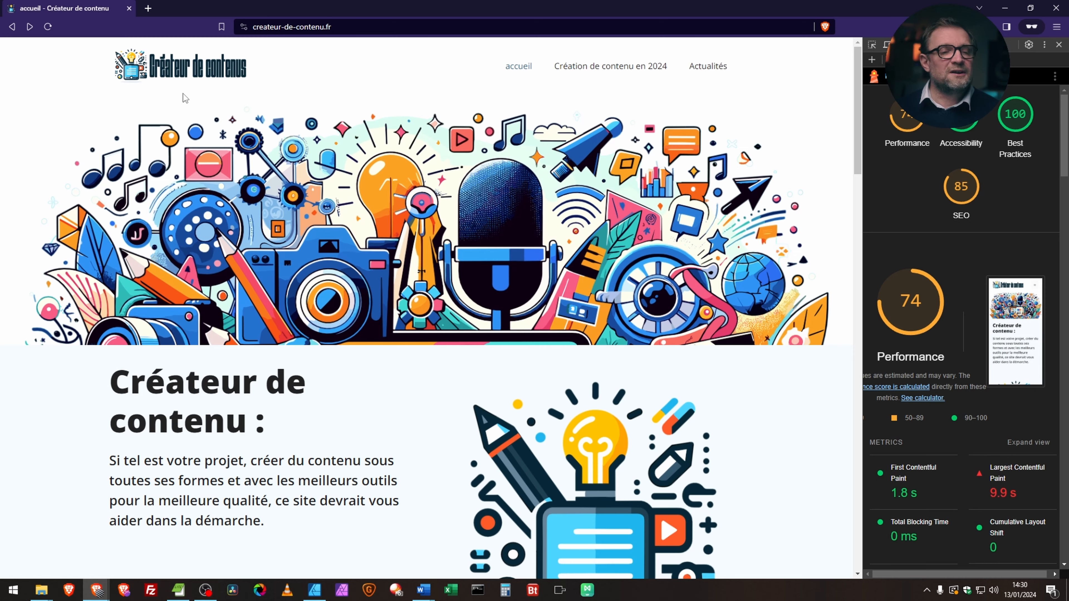
pyautogui.scroll(-5, 421, 217)
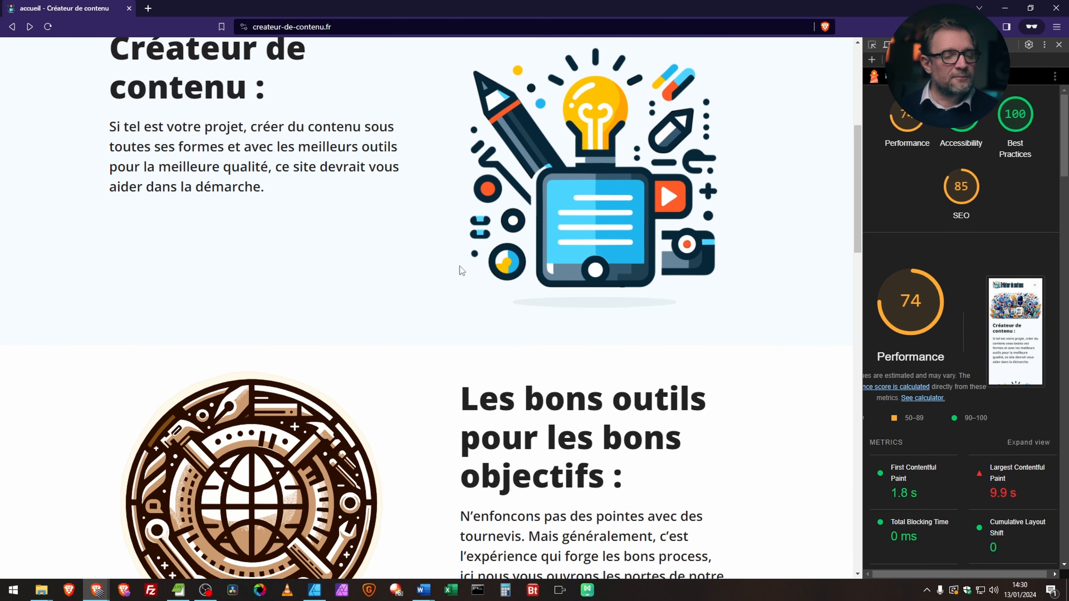
pyautogui.scroll(5, 472, 294)
pyautogui.scroll(-5, 497, 284)
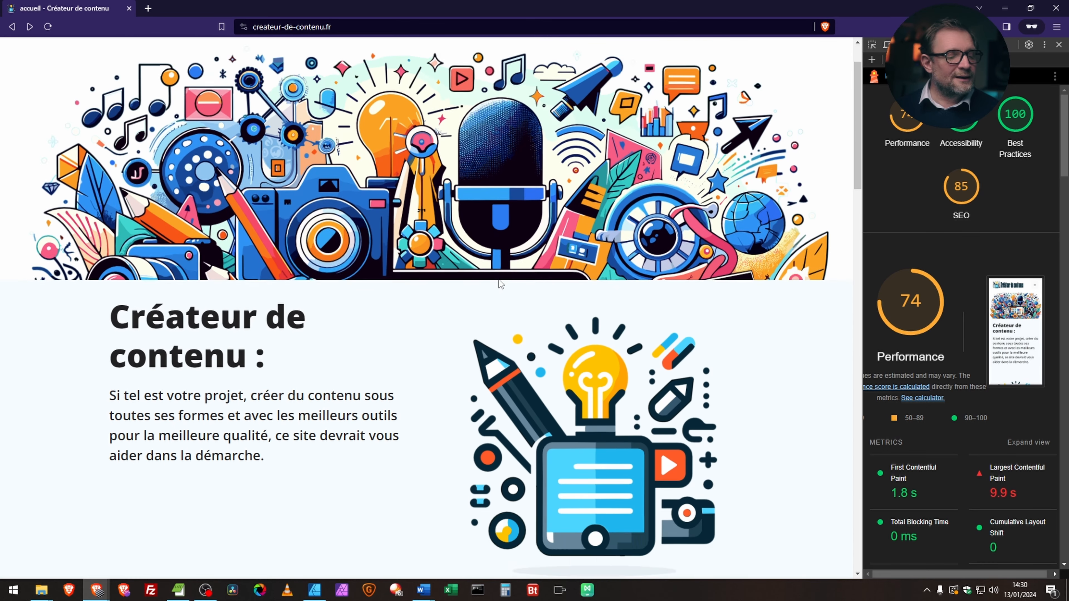
pyautogui.scroll(-15, 509, 279)
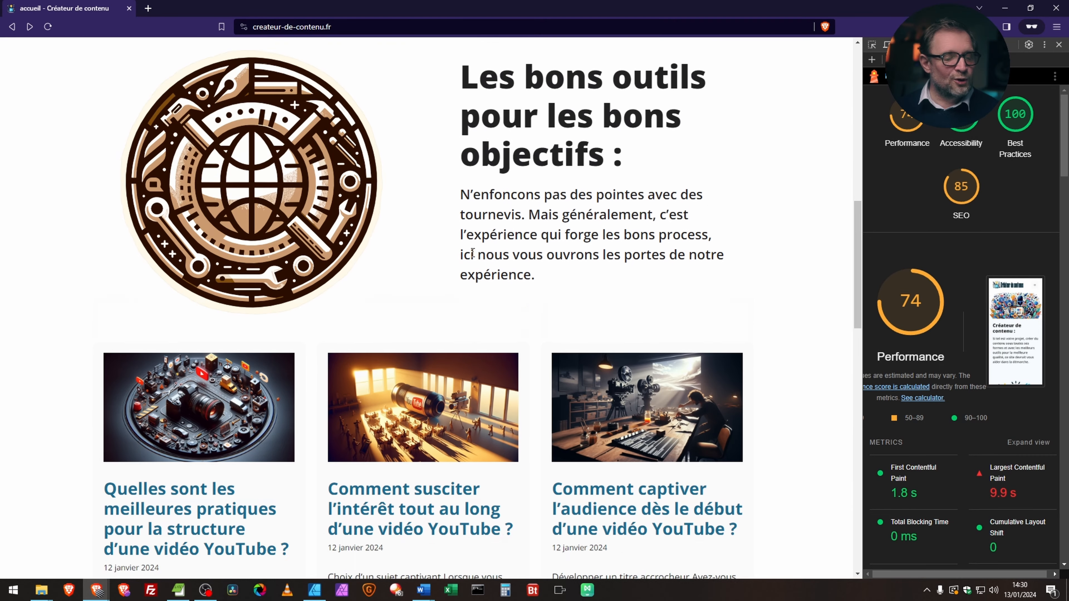
pyautogui.scroll(-12, 532, 195)
pyautogui.scroll(20, 498, 288)
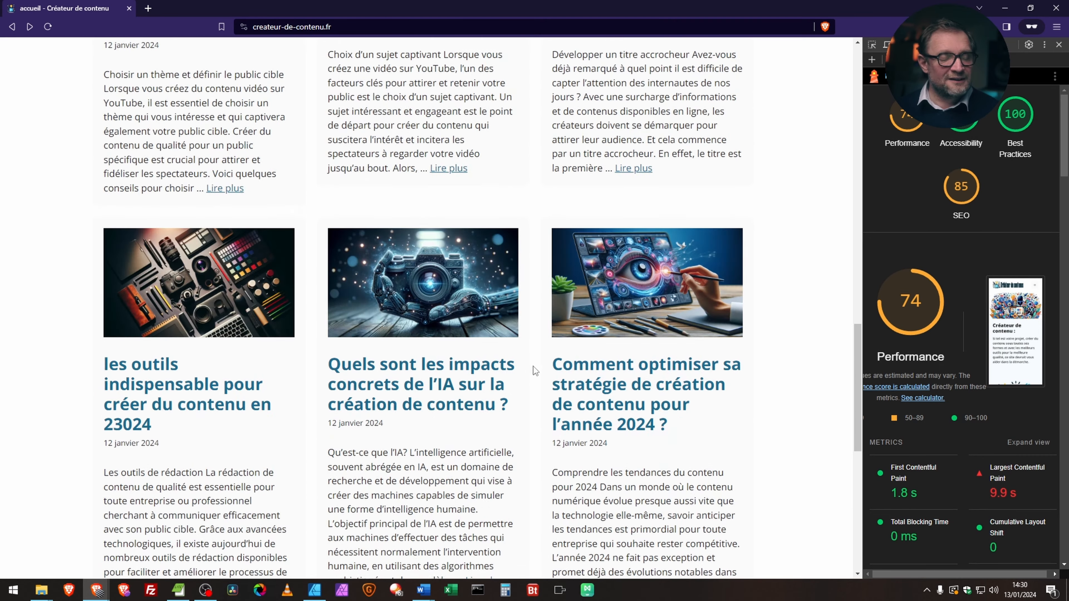
pyautogui.scroll(5, 499, 289)
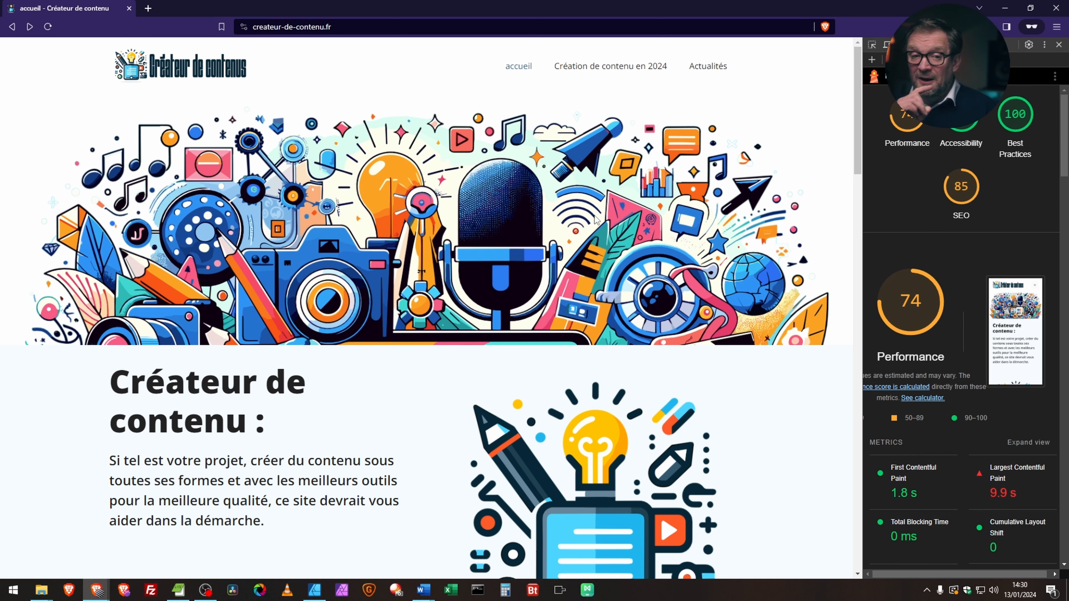
# - Open the "Création de contenu en 2024" page and run a new mobile Lighthouse report on it
pyautogui.click(598, 68)
pyautogui.scroll(-5, 434, 281)
pyautogui.scroll(5, 433, 281)
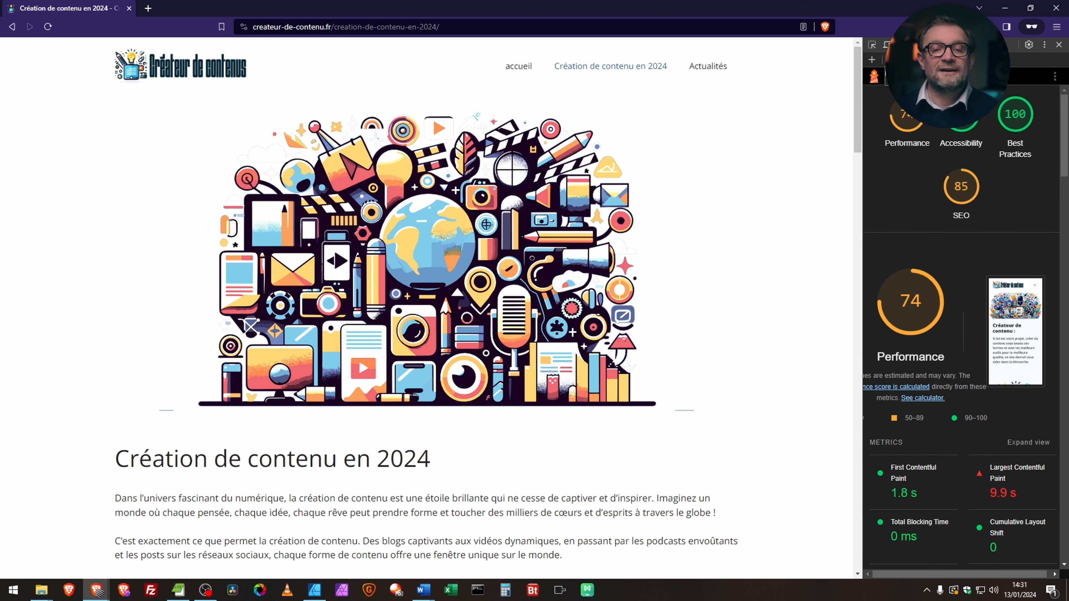
pyautogui.click(987, 59)
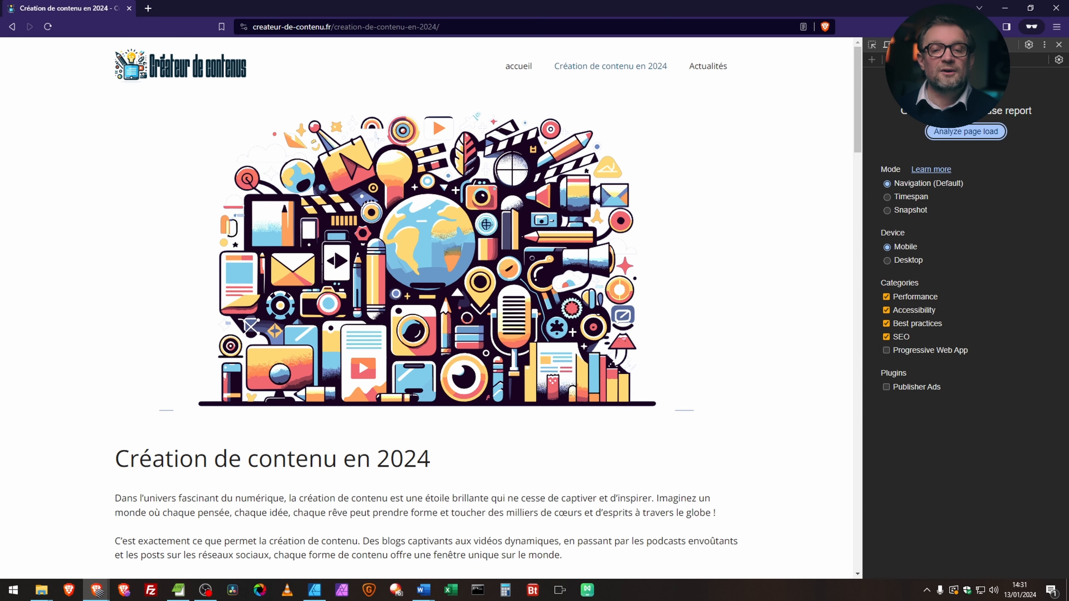
pyautogui.click(976, 133)
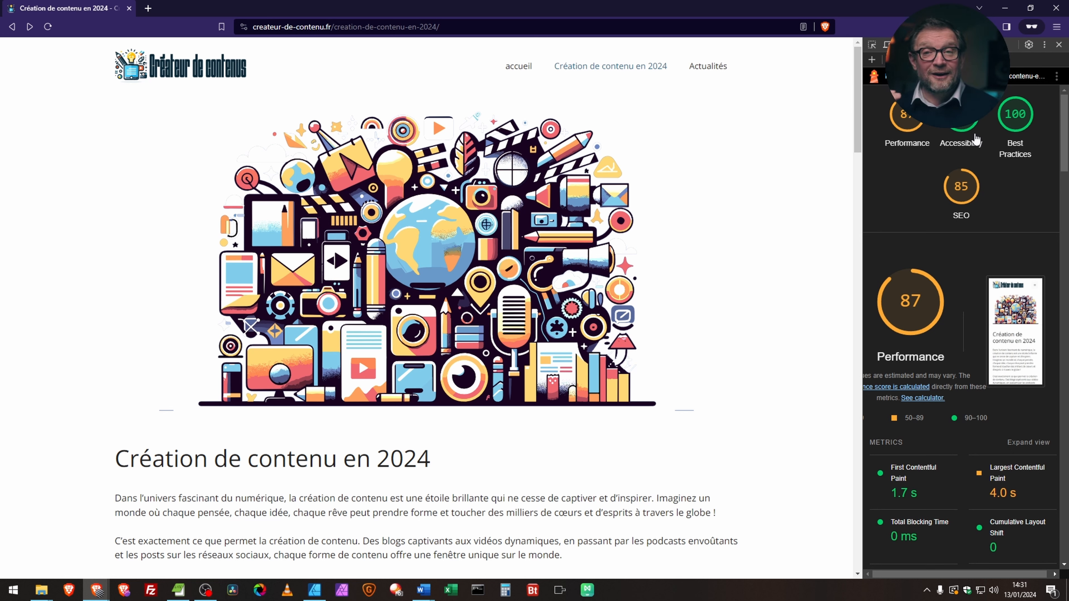
# - Return to the site's home page and examine its Lighthouse performance metrics and diagnostics list
pyautogui.click(164, 76)
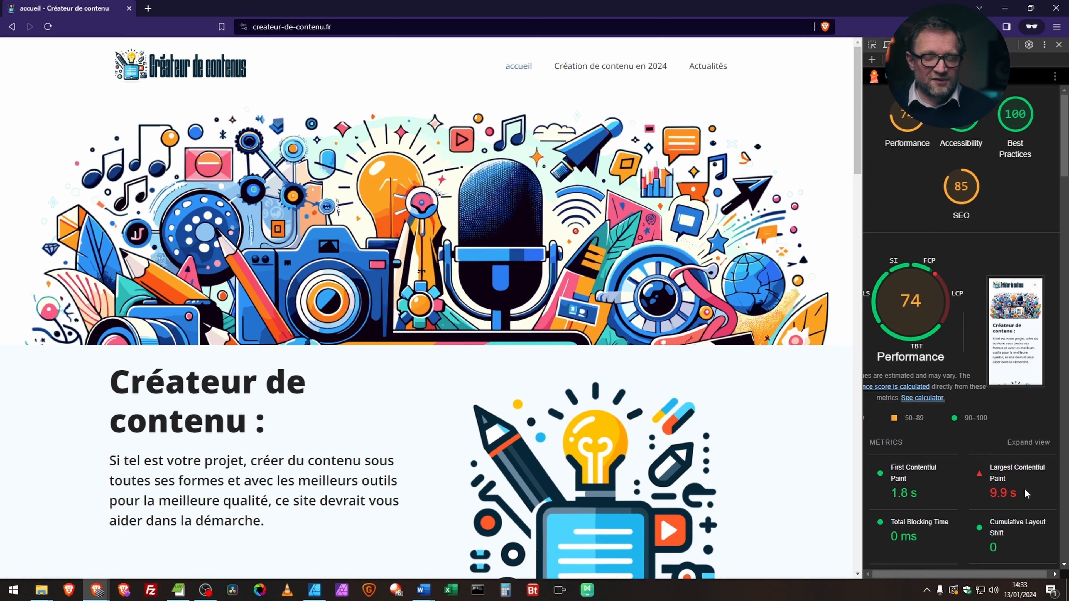
pyautogui.scroll(-6, 1025, 493)
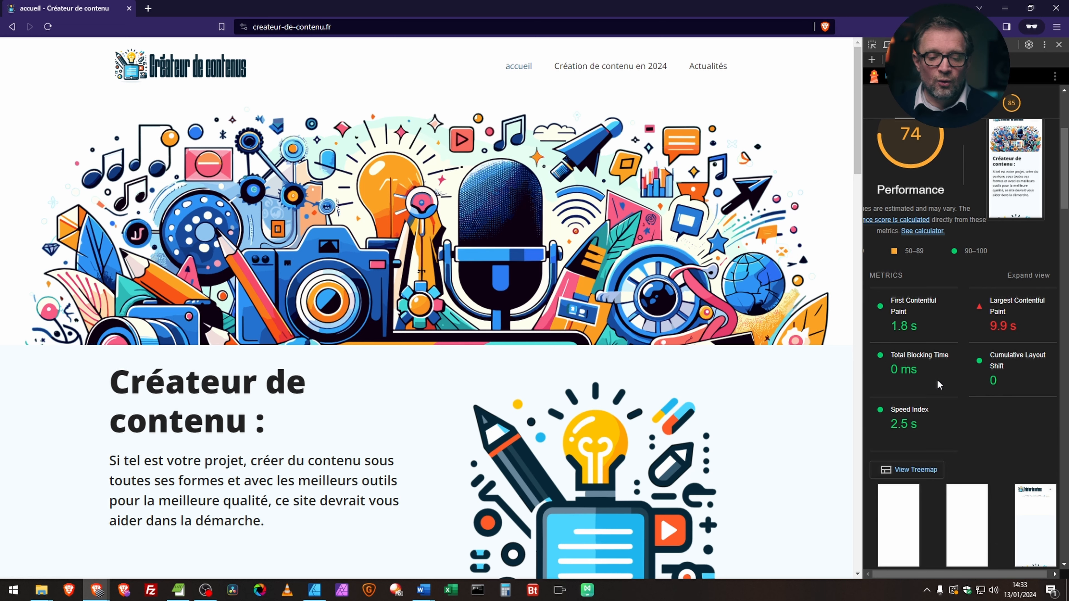
pyautogui.scroll(-8, 970, 317)
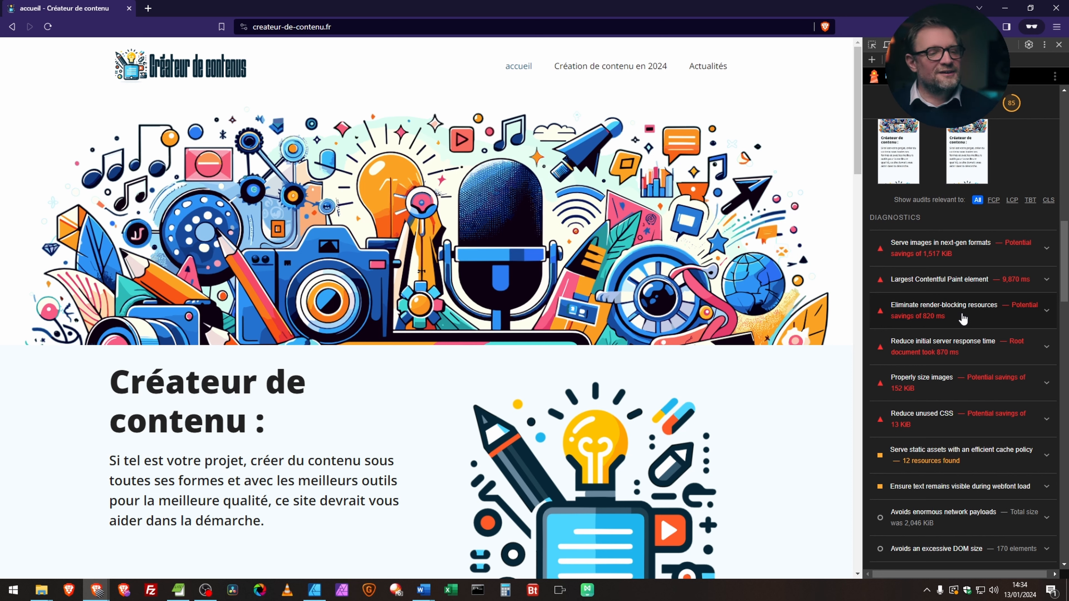
pyautogui.scroll(-1, 956, 292)
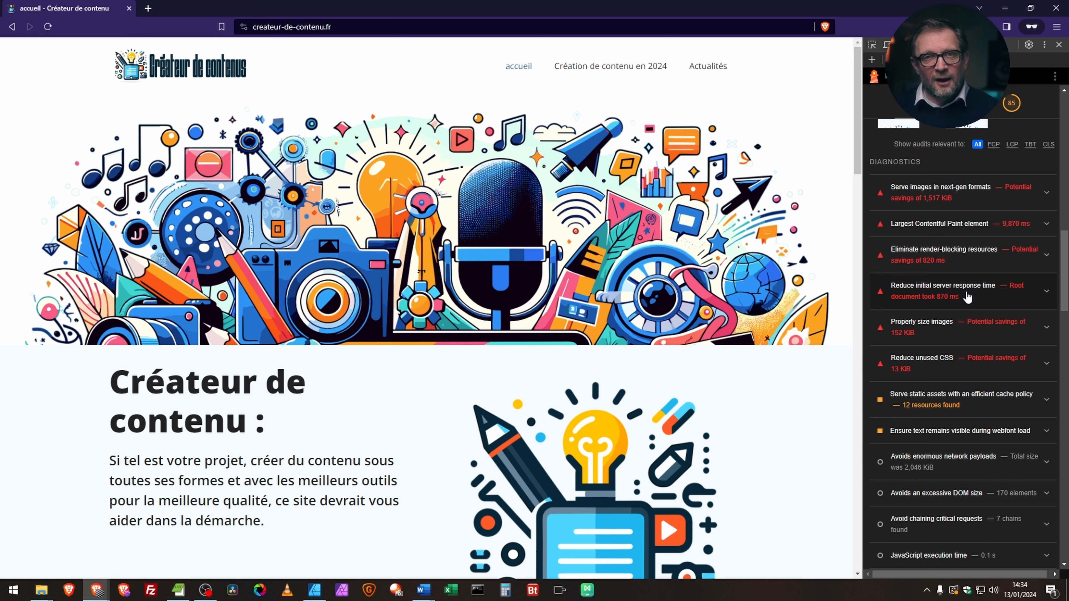
pyautogui.scroll(-2, 967, 296)
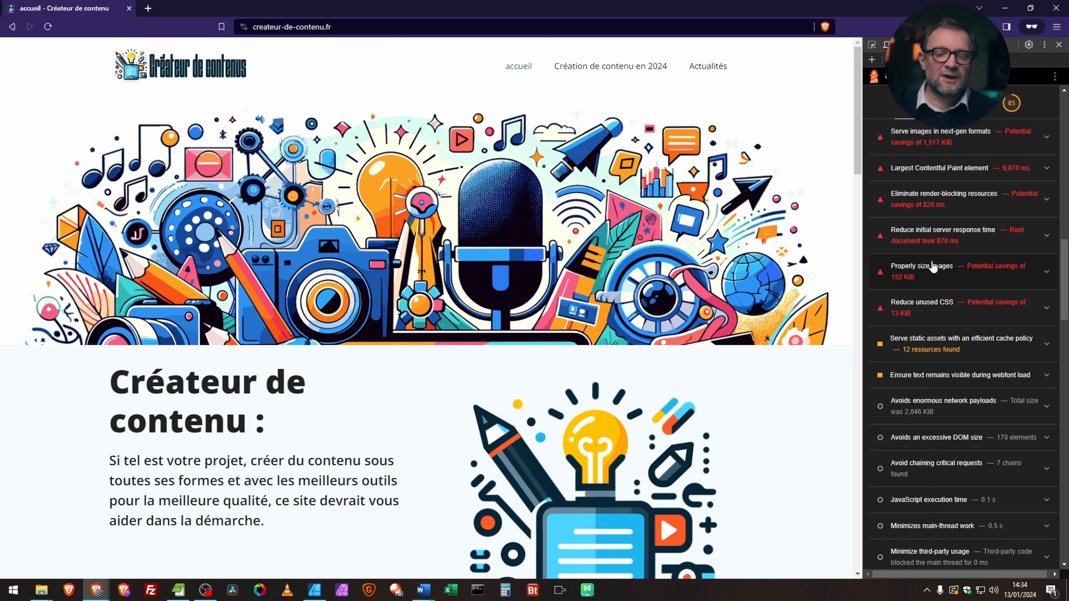
pyautogui.scroll(-1, 933, 266)
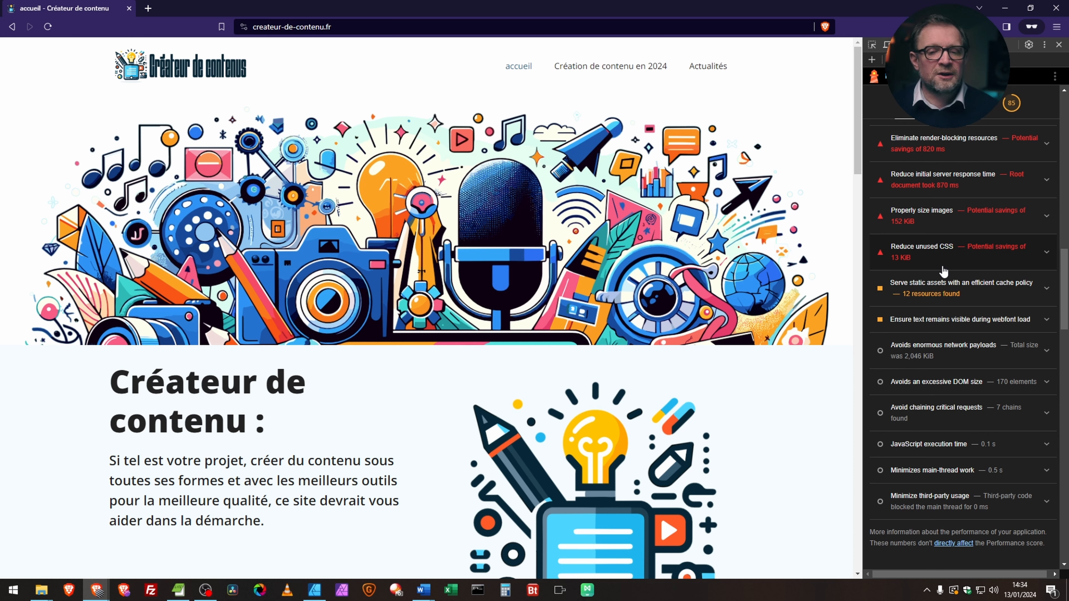
pyautogui.scroll(-1, 943, 271)
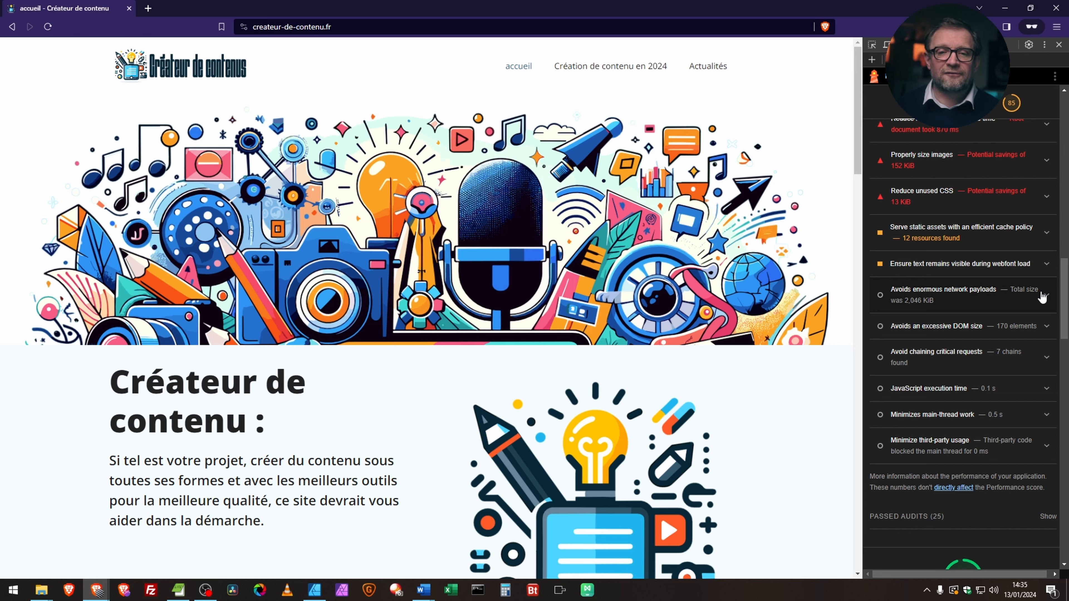
pyautogui.scroll(10, 1019, 345)
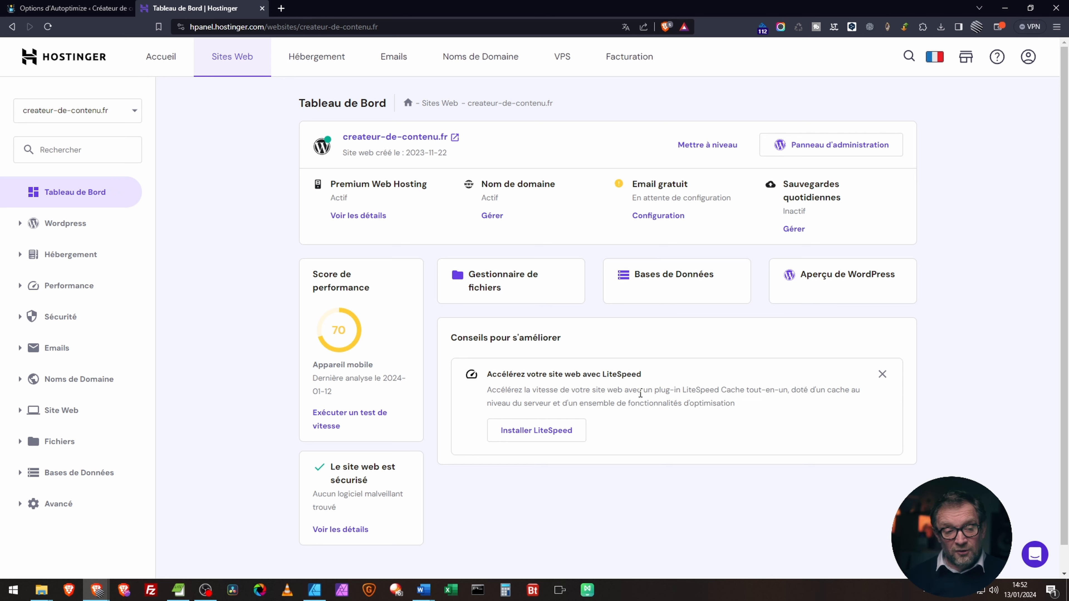
# - Open the Hostinger page speed test for createur-de-contenu.fr and analyse the site for the Mobile device
pyautogui.click(17, 288)
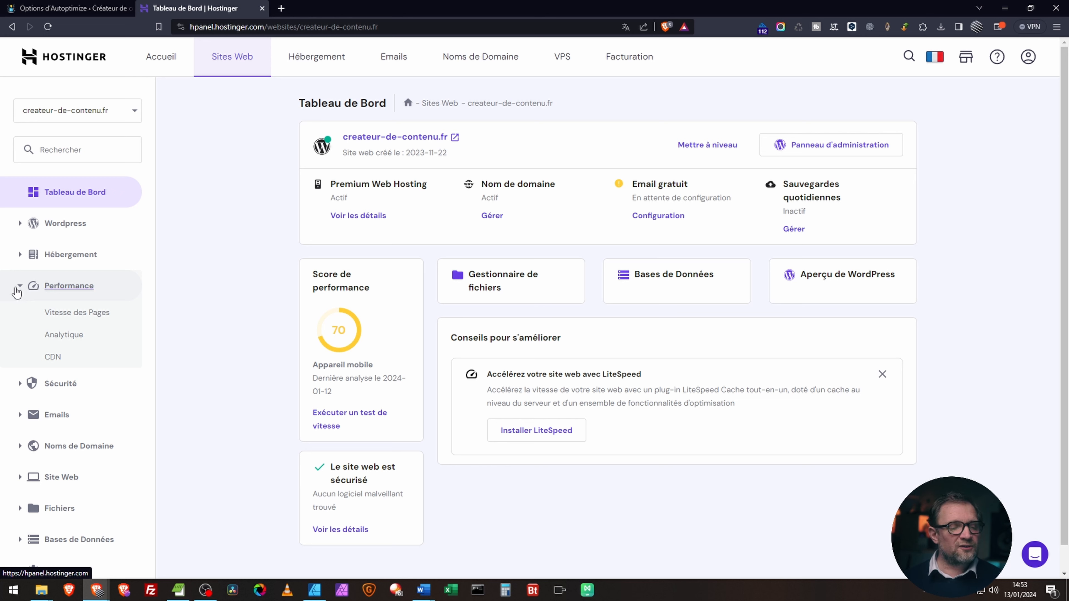
pyautogui.click(339, 419)
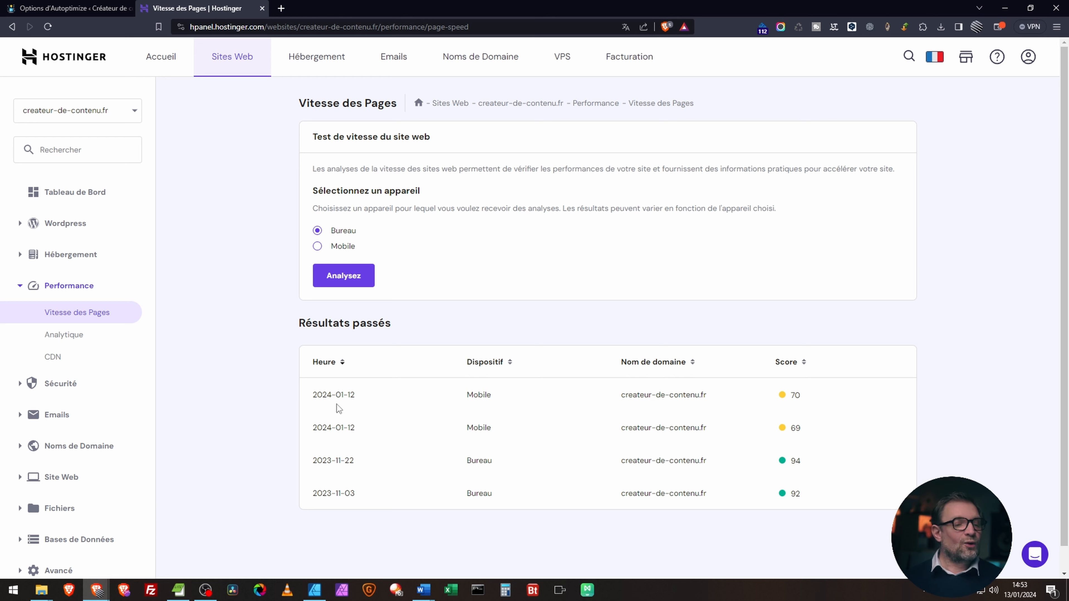
pyautogui.click(317, 246)
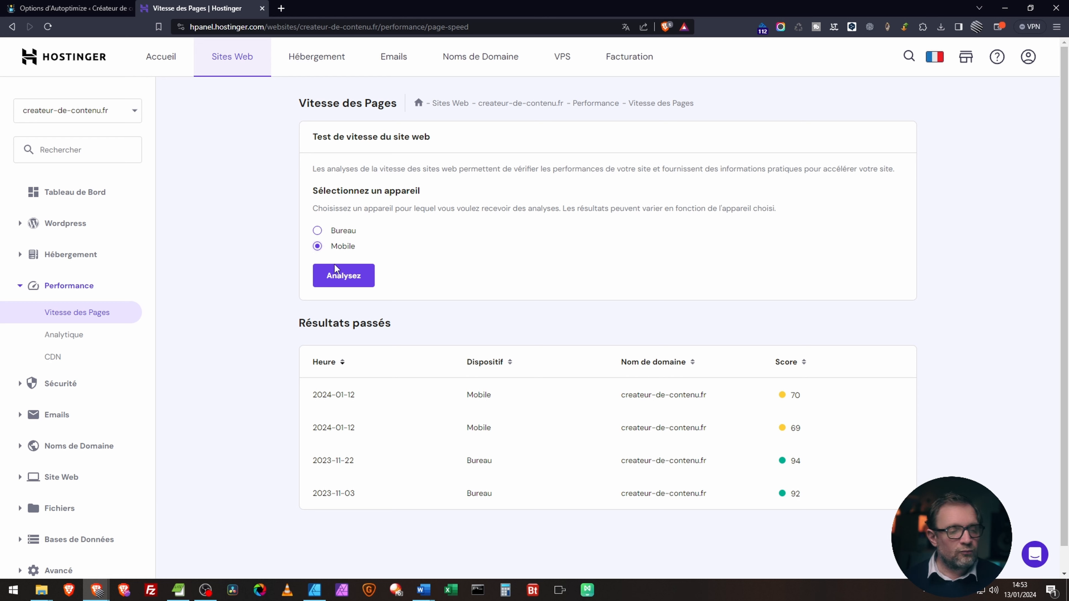
pyautogui.click(349, 278)
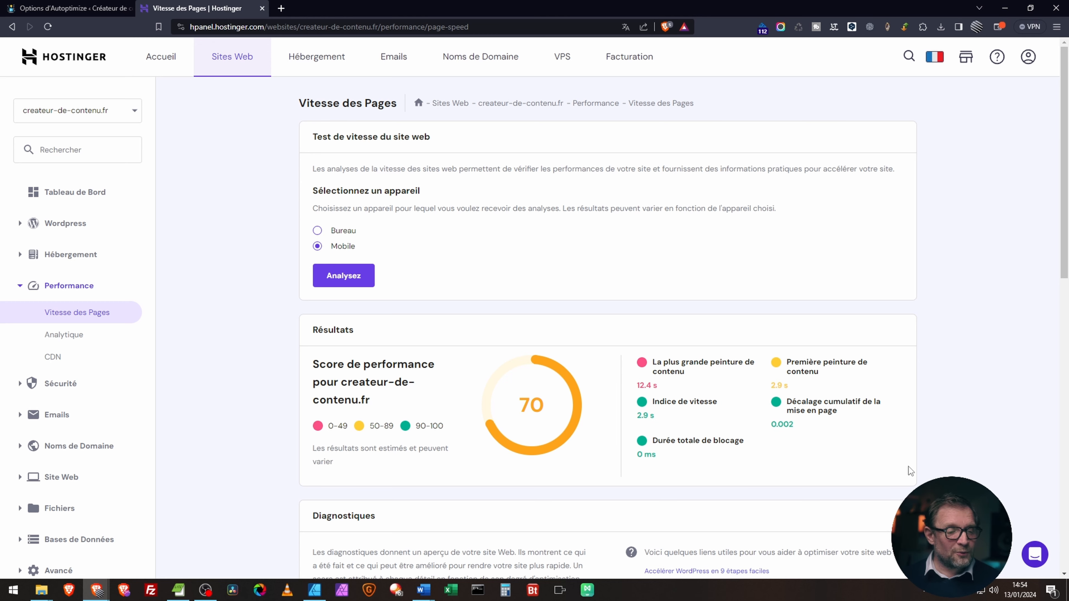
# - Review the speed test's performance metrics and the scored items under Diagnostiques
pyautogui.scroll(-3, 680, 381)
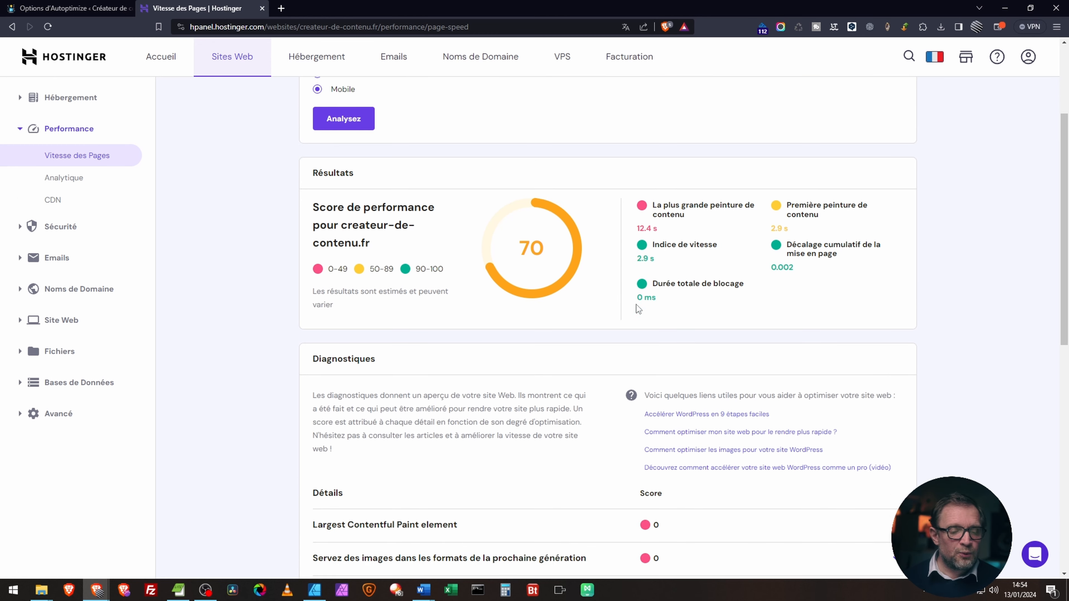
pyautogui.scroll(-5, 638, 309)
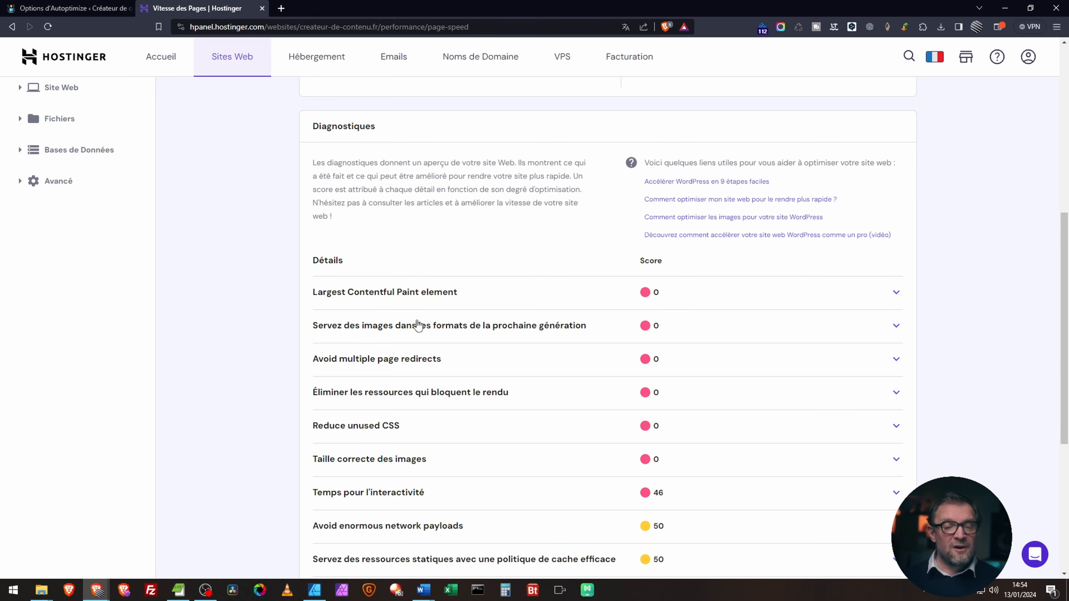
pyautogui.scroll(-2, 418, 325)
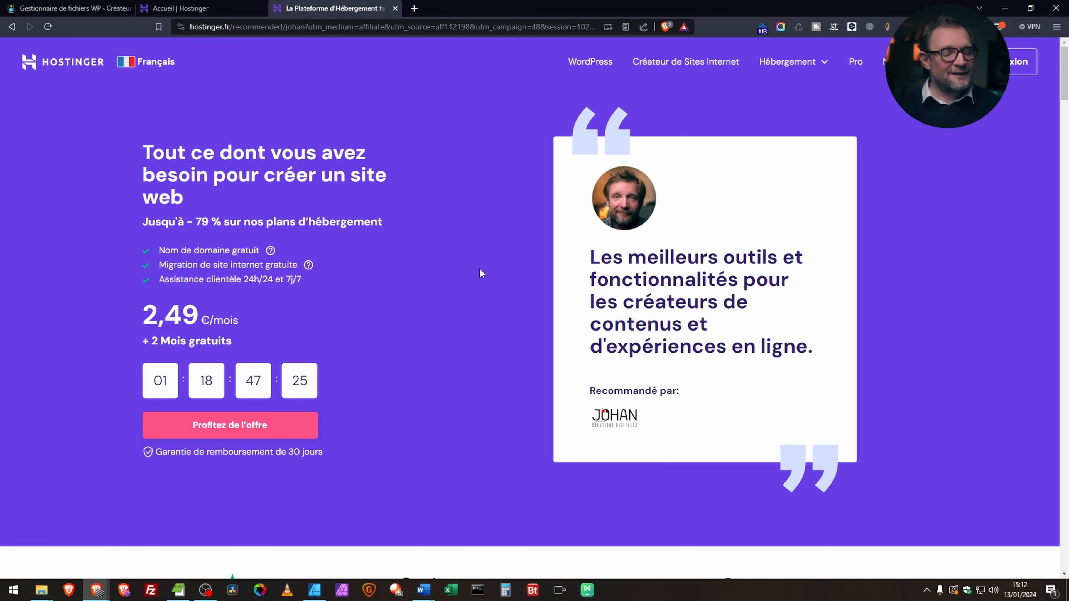
# - Compare the prices and included features of Hostinger's Premium and Business hosting plans
pyautogui.scroll(-10, 480, 269)
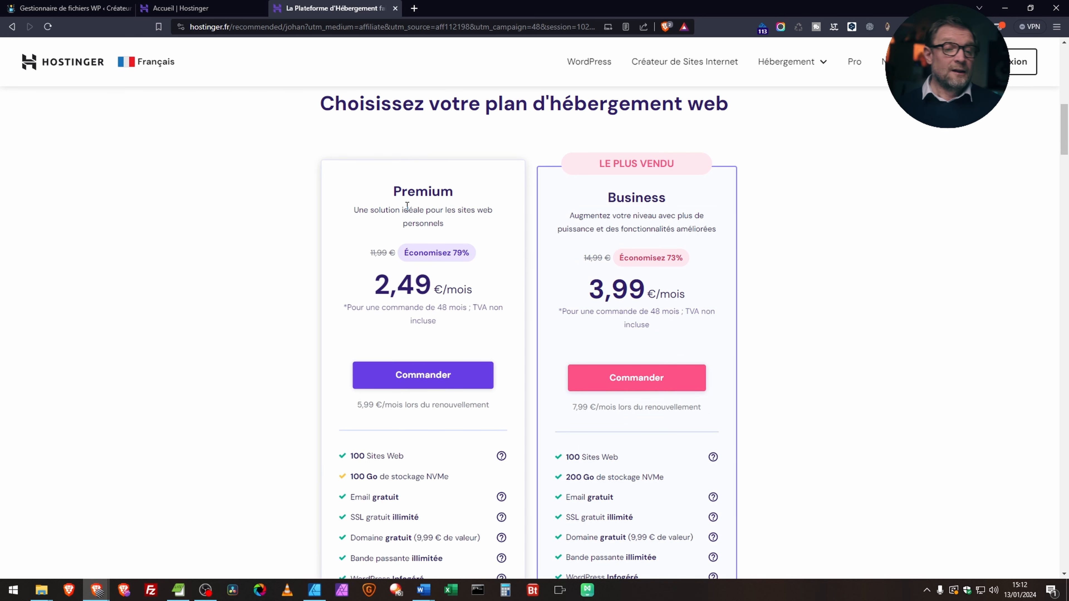
pyautogui.scroll(-4, 514, 227)
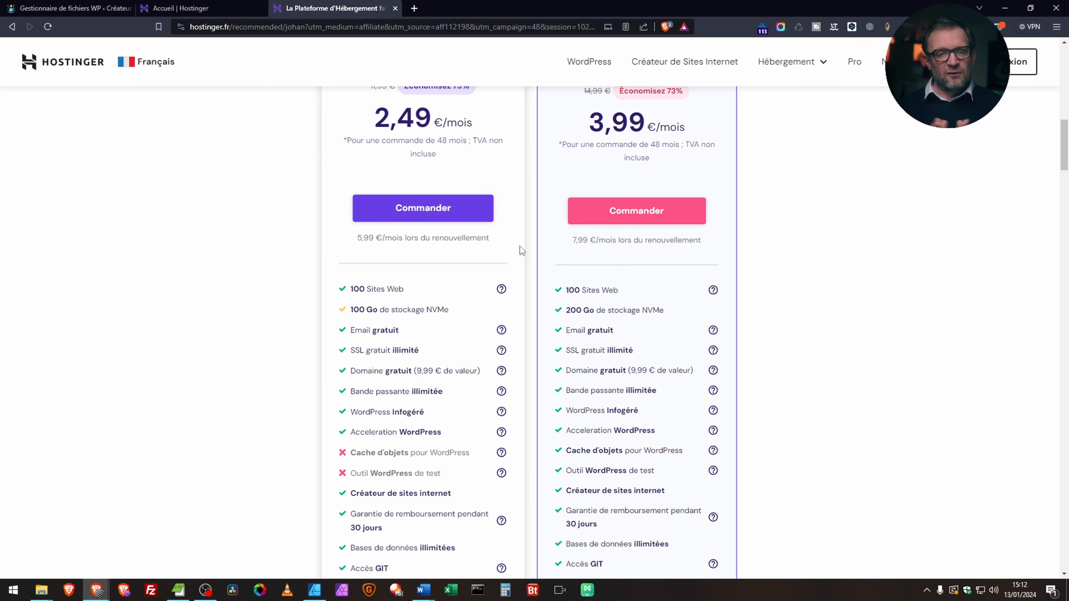
pyautogui.scroll(5, 674, 328)
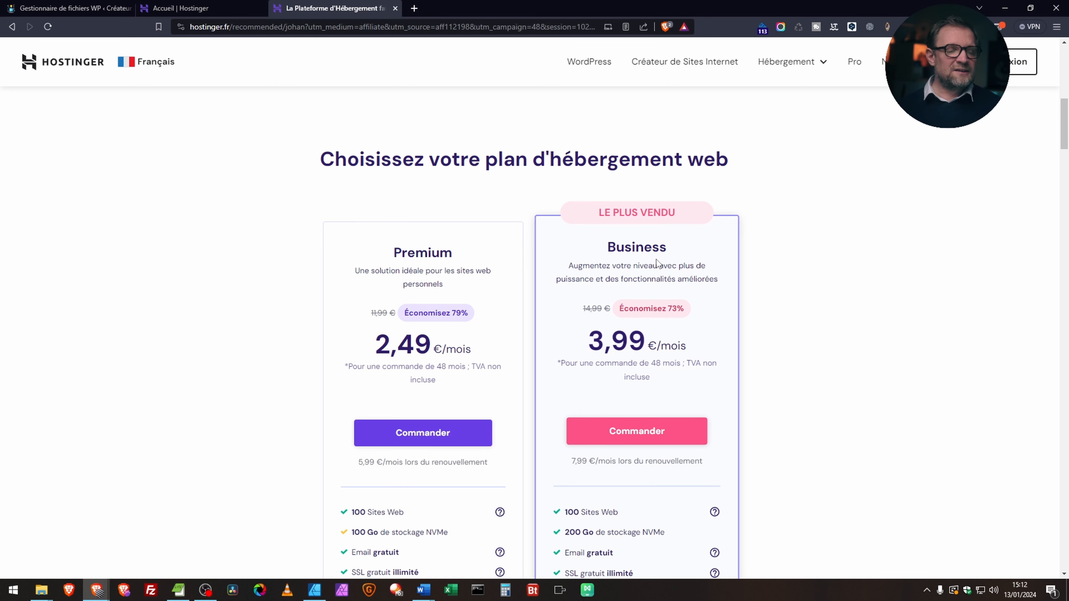
pyautogui.scroll(-1, 657, 264)
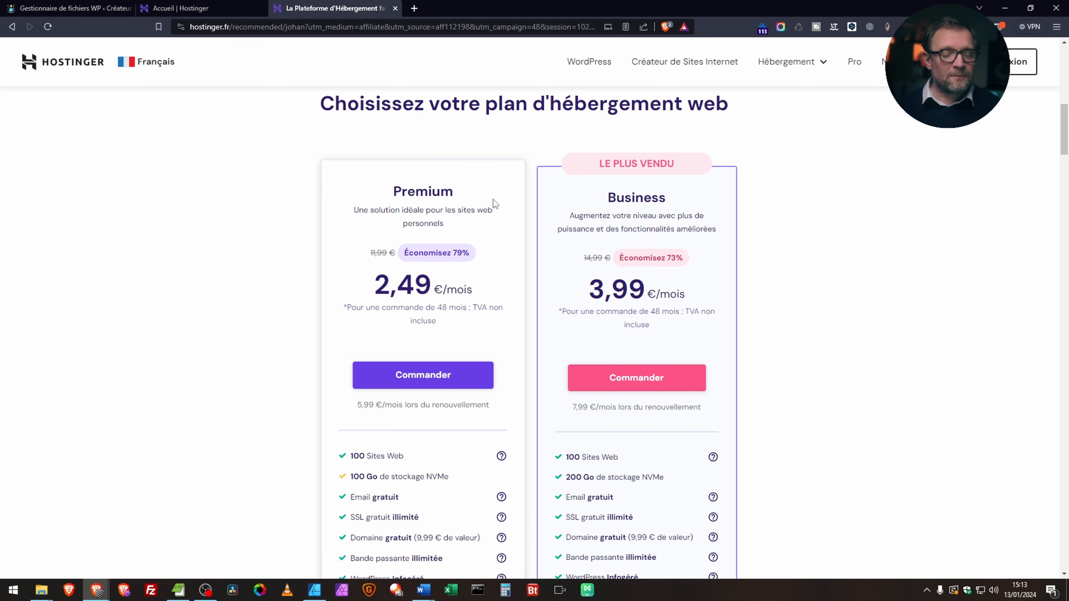
pyautogui.scroll(-4, 524, 243)
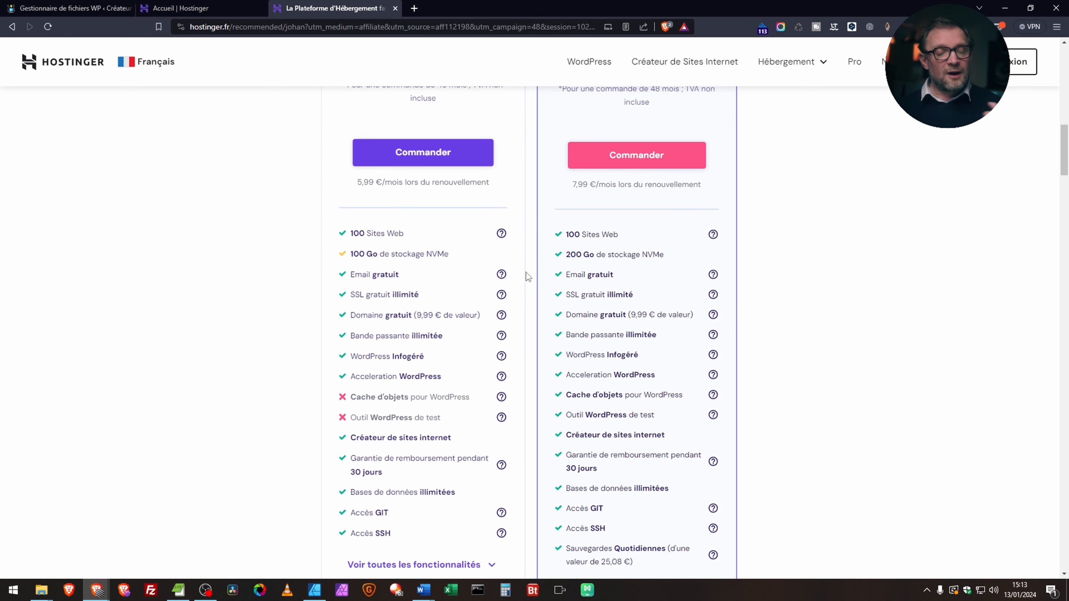
pyautogui.scroll(-1, 668, 312)
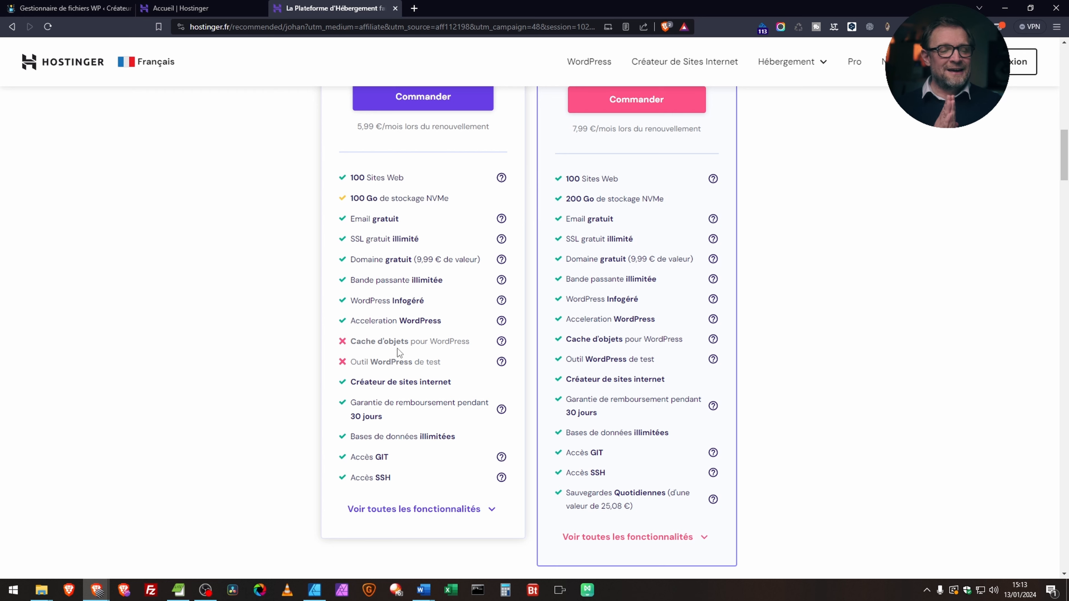
# - Recheck the Business plan's included features, such as object cache for WordPress, and its price and promotional offer against the Premium plan
pyautogui.scroll(1, 622, 396)
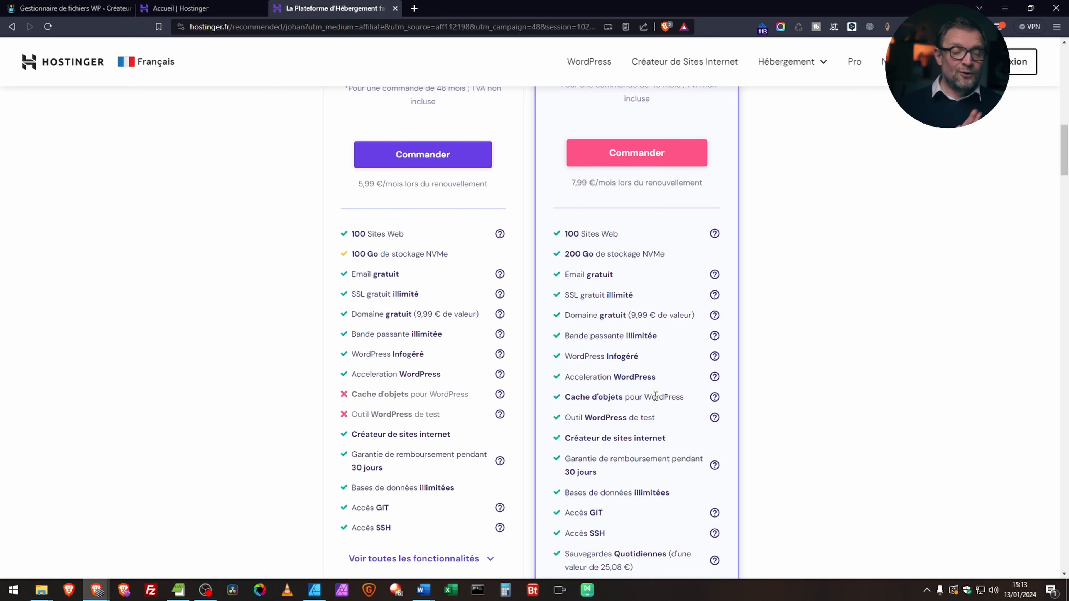
pyautogui.scroll(5, 648, 429)
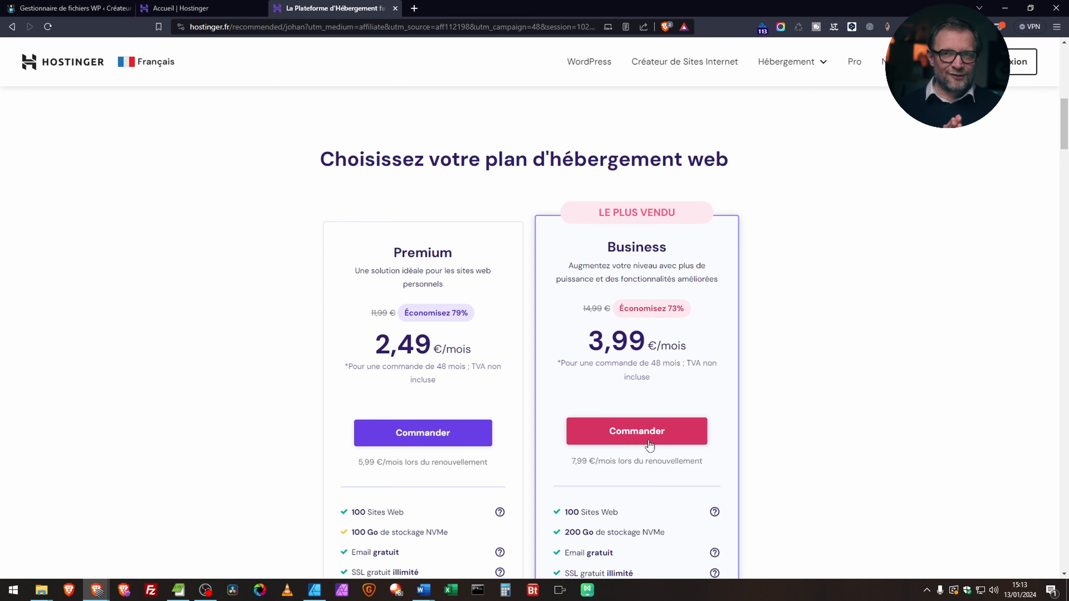
pyautogui.scroll(-5, 652, 447)
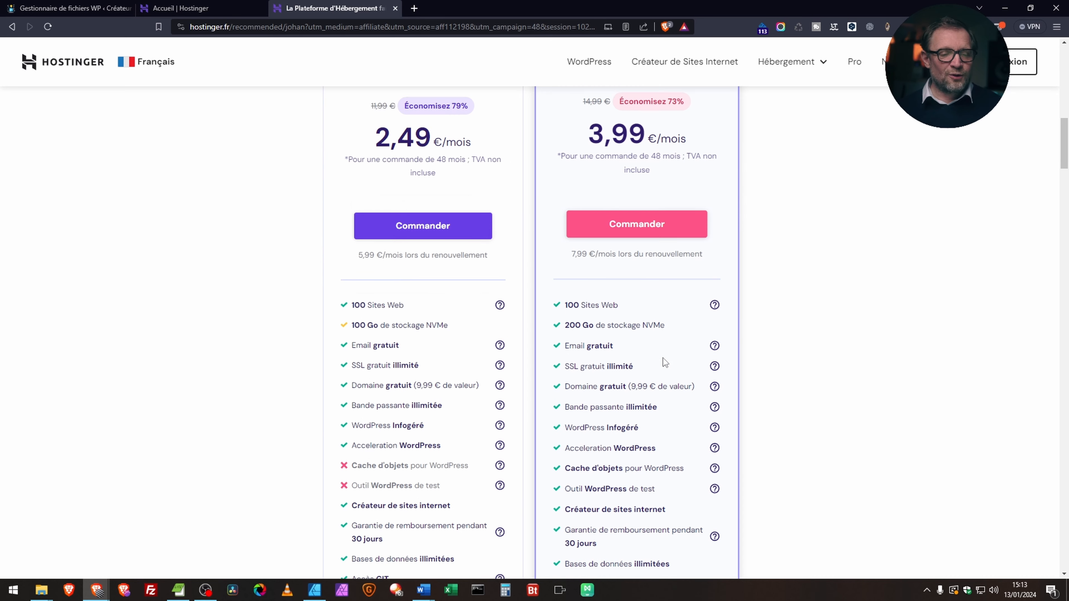
pyautogui.scroll(7, 636, 406)
pyautogui.scroll(3, 635, 407)
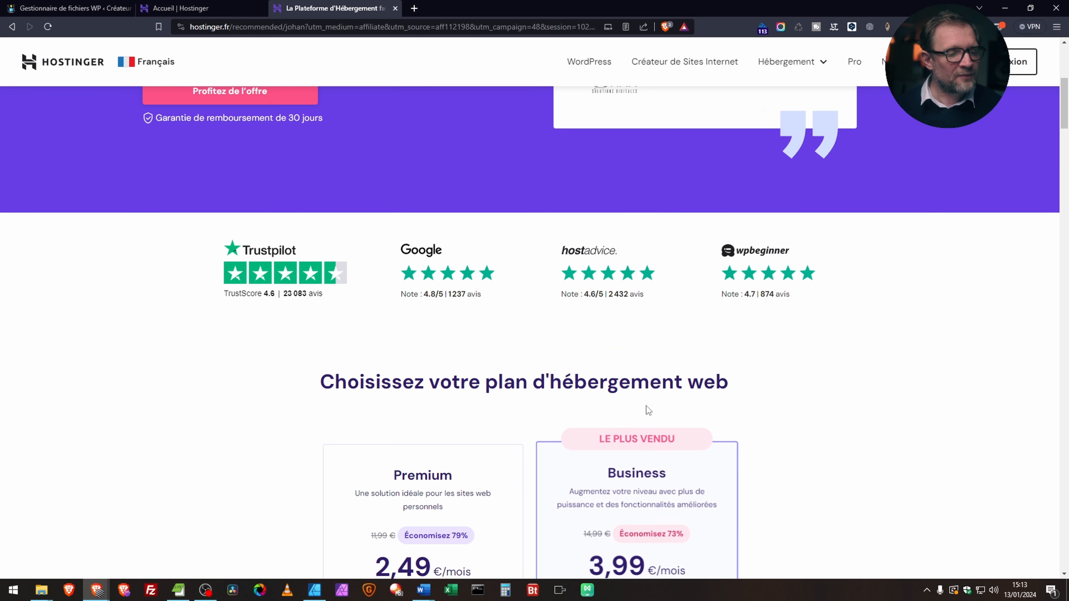
pyautogui.scroll(3, 657, 404)
pyautogui.scroll(3, 657, 404)
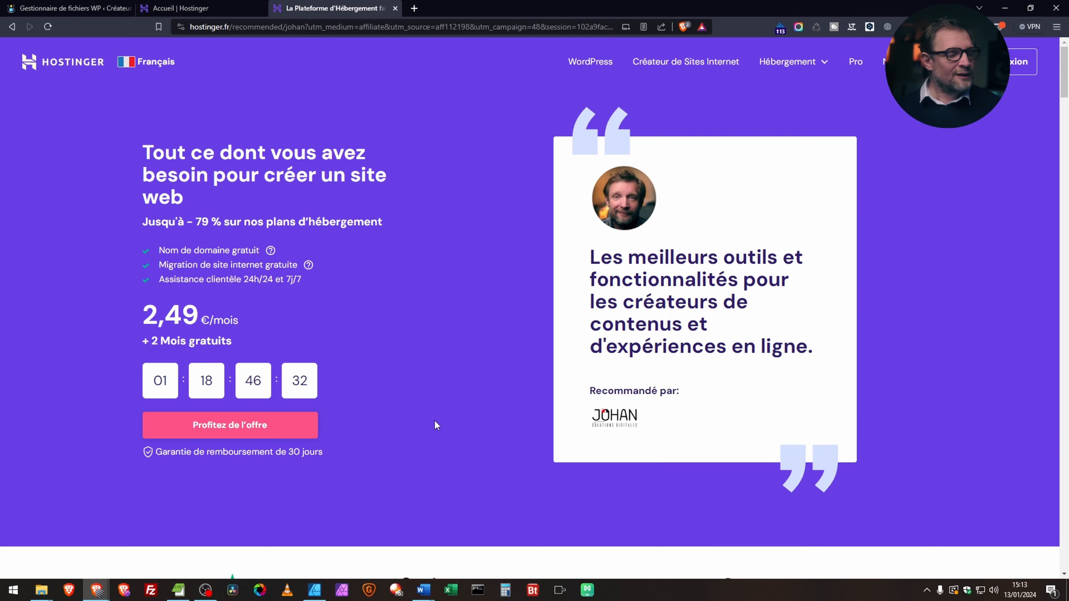
# - Start an order for the Business hosting plan and review its billing periods, account creation, payment methods and order summary
pyautogui.scroll(-6, 475, 421)
pyautogui.scroll(-5, 606, 421)
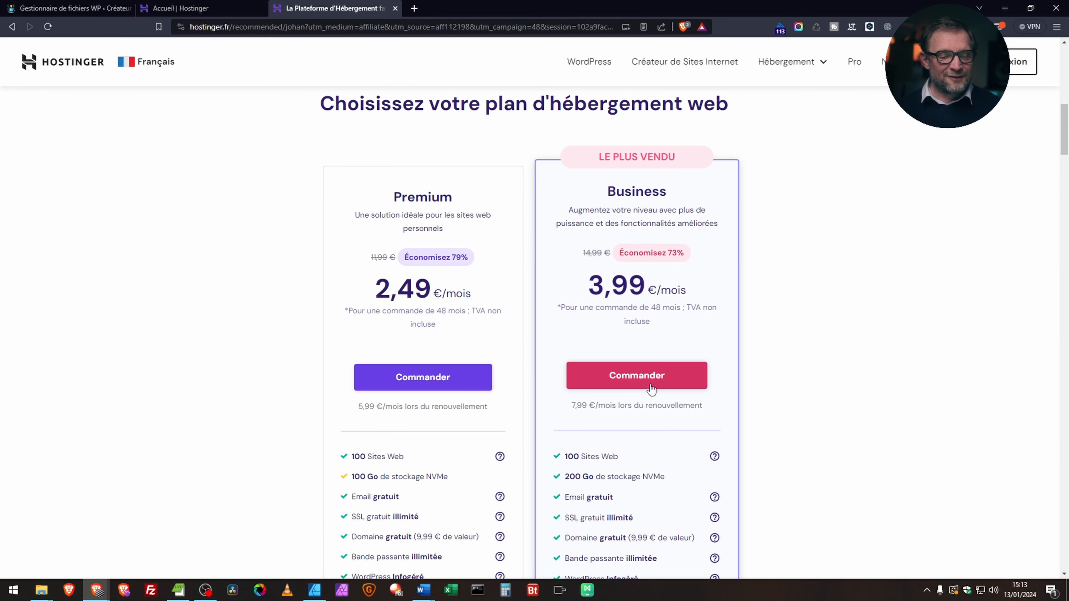
pyautogui.click(637, 381)
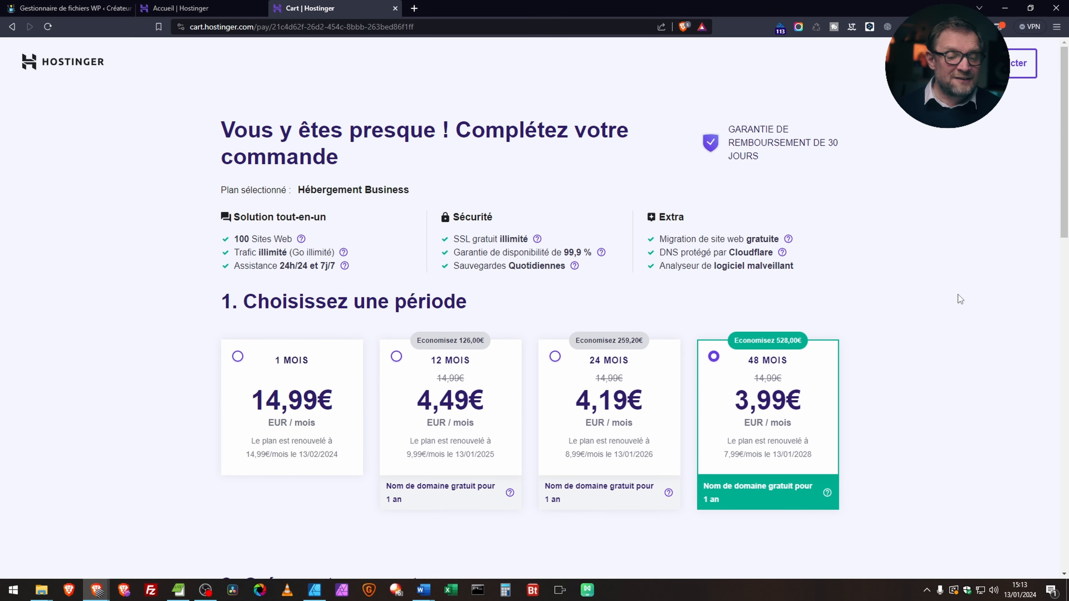
pyautogui.scroll(-3, 970, 307)
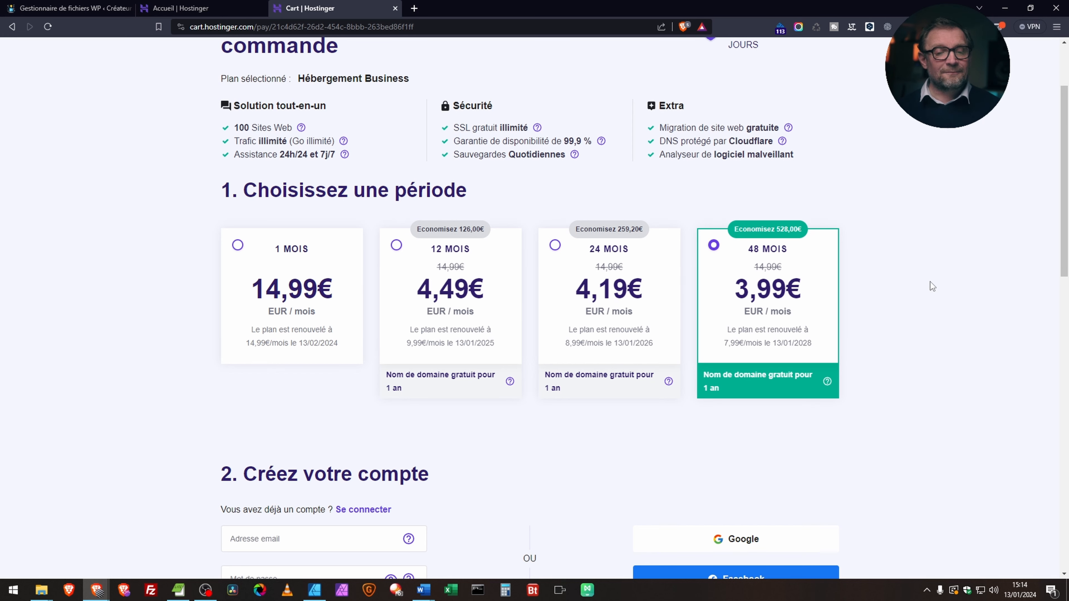
pyautogui.scroll(-1, 947, 296)
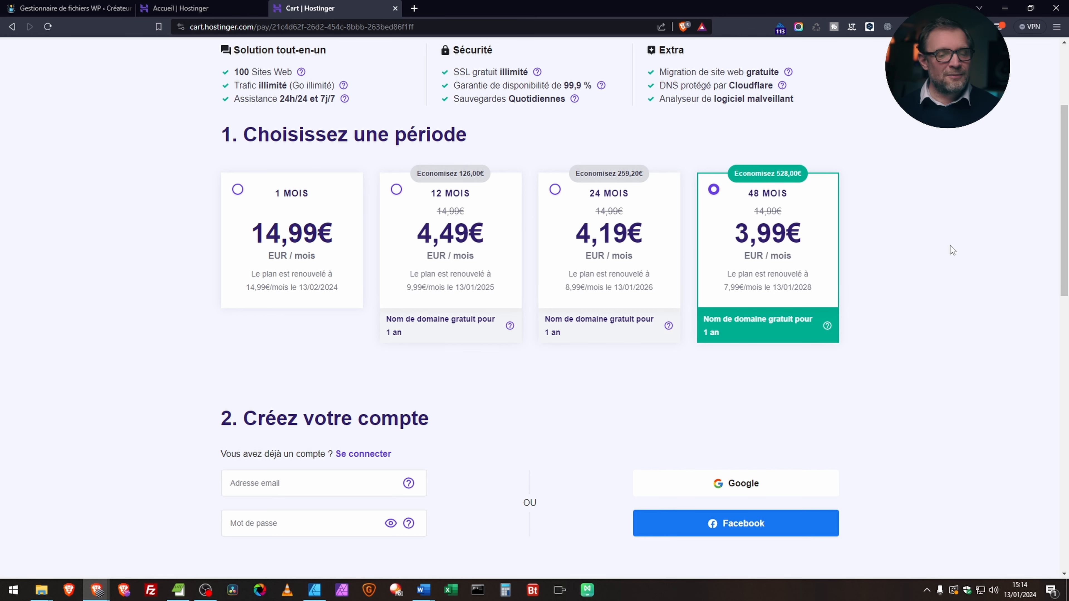
pyautogui.scroll(-1, 914, 297)
pyautogui.scroll(-6, 914, 297)
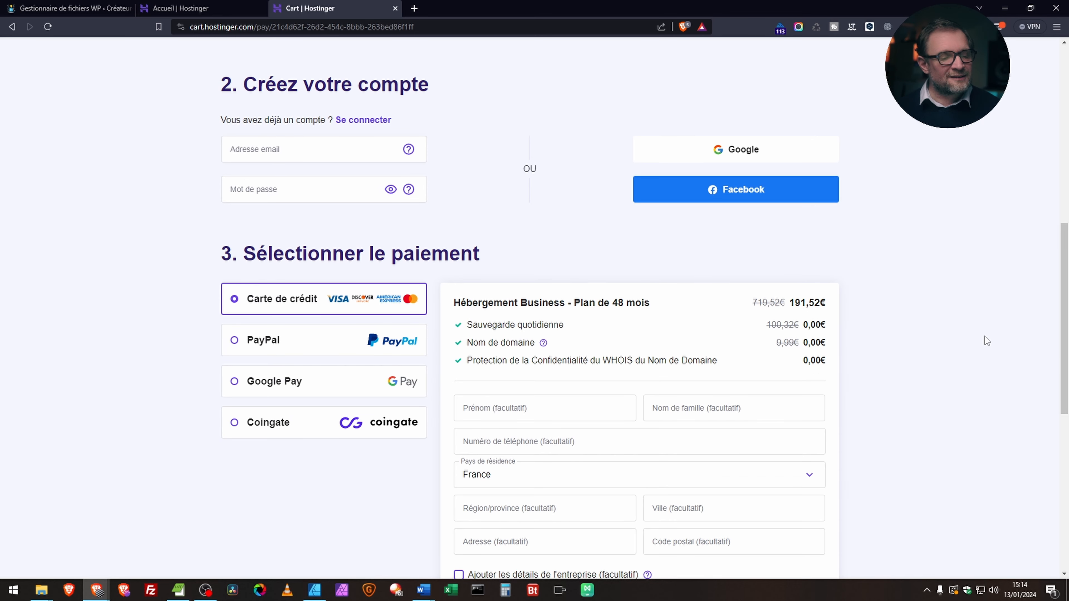
pyautogui.scroll(-3, 952, 325)
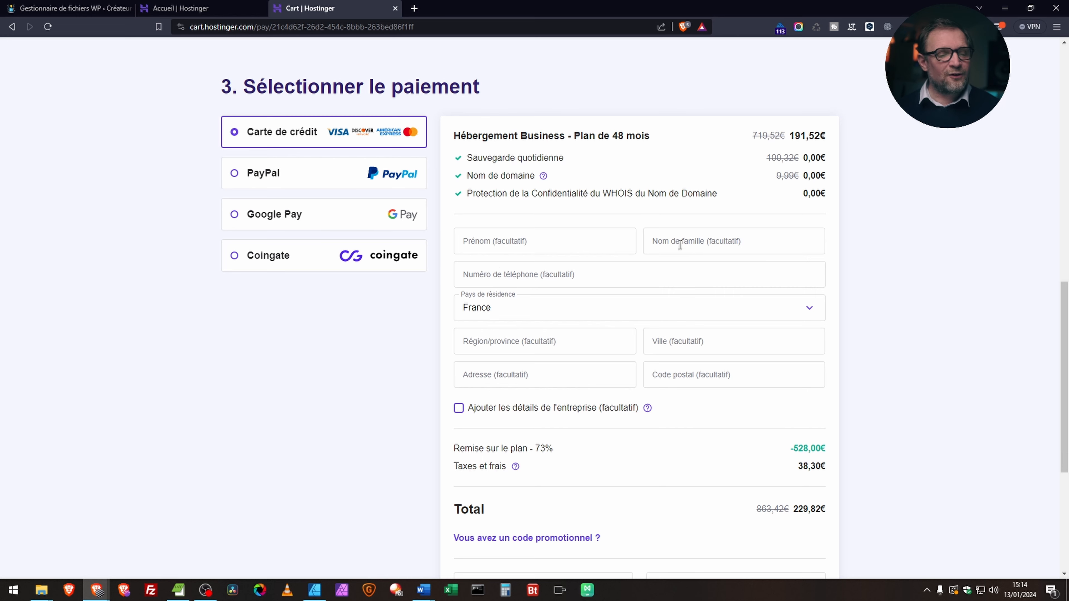
pyautogui.scroll(-4, 890, 287)
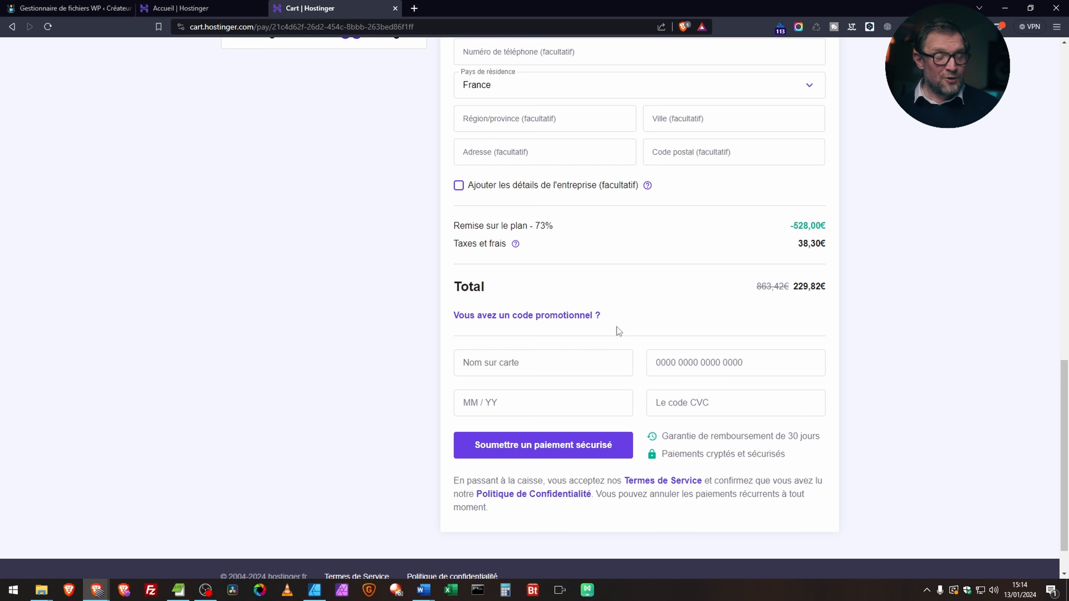
# - Apply the partner's promotional code to the 48-month Business hosting order
pyautogui.click(564, 316)
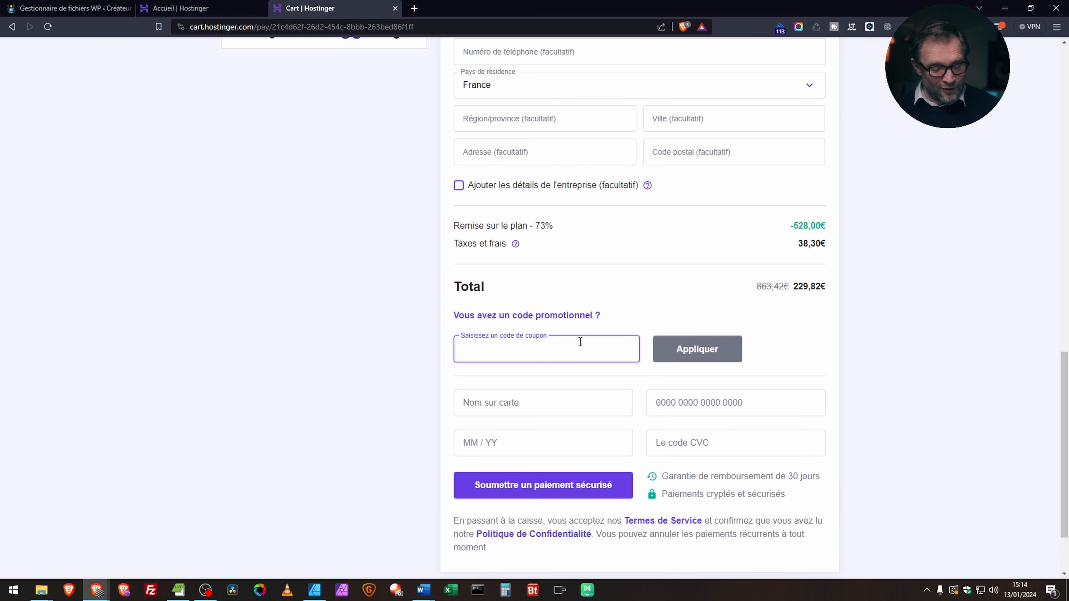
pyautogui.write('JOHAN')
pyautogui.click(671, 349)
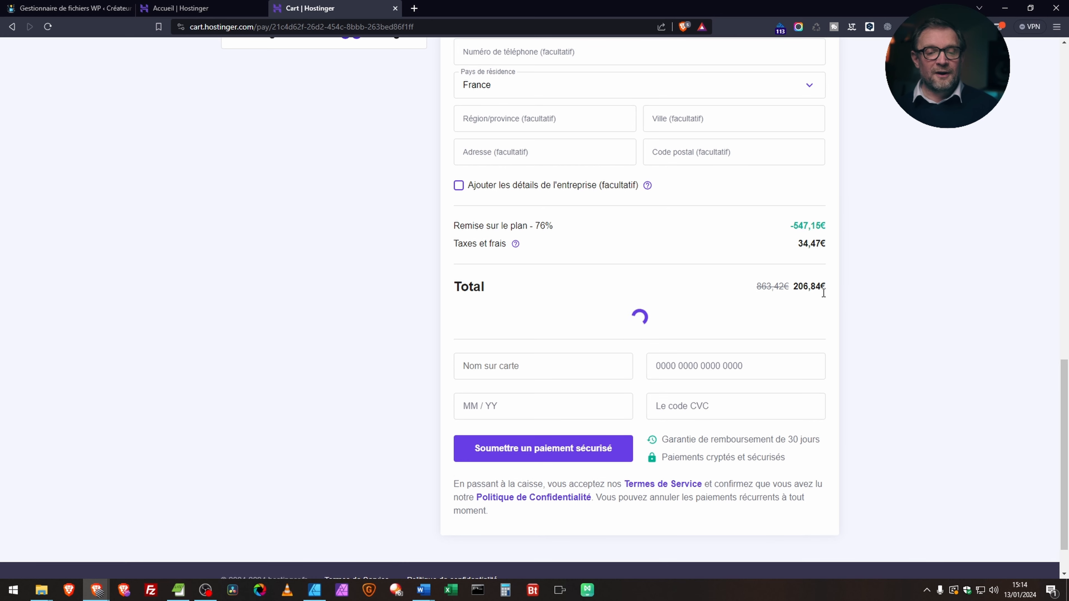
pyautogui.scroll(-2, 901, 282)
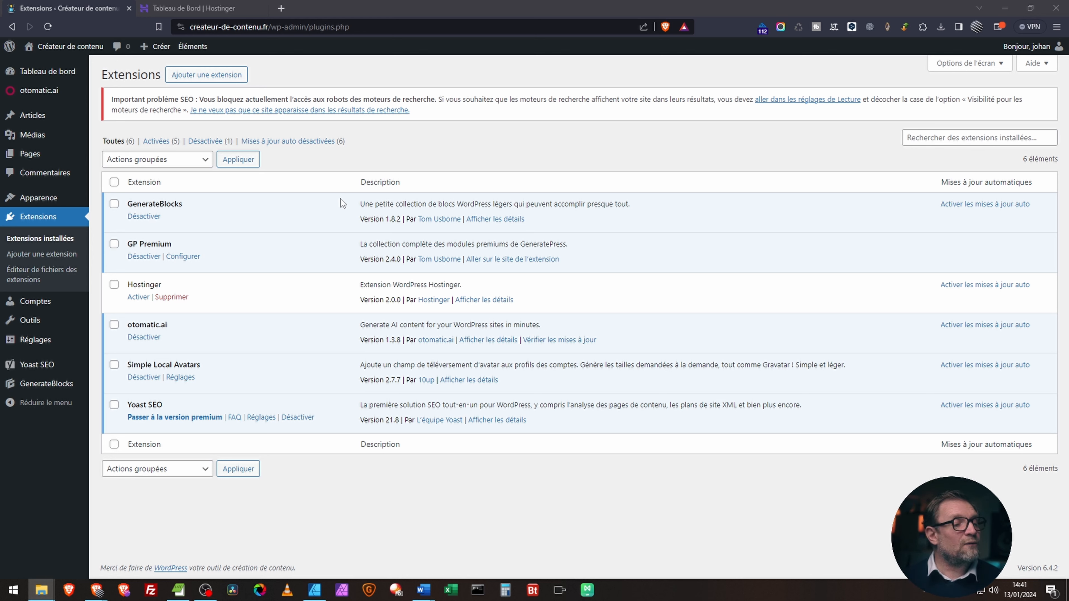
# - Find the Autoptimize plugin in the WordPress plugin directory, install it and activate it
pyautogui.click(191, 77)
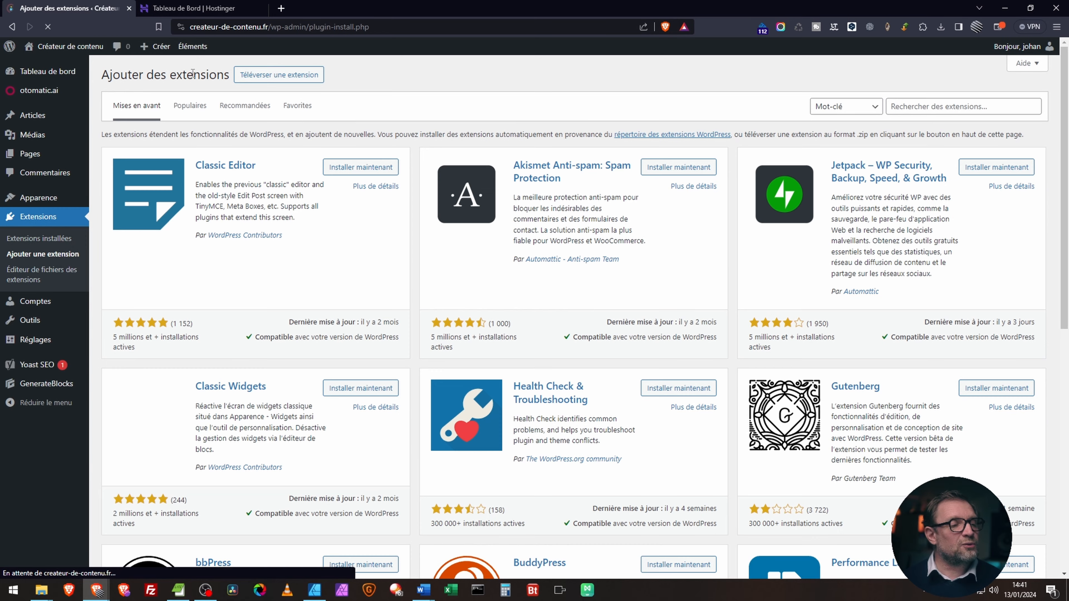
pyautogui.click(925, 111)
pyautogui.write('autoptimize')
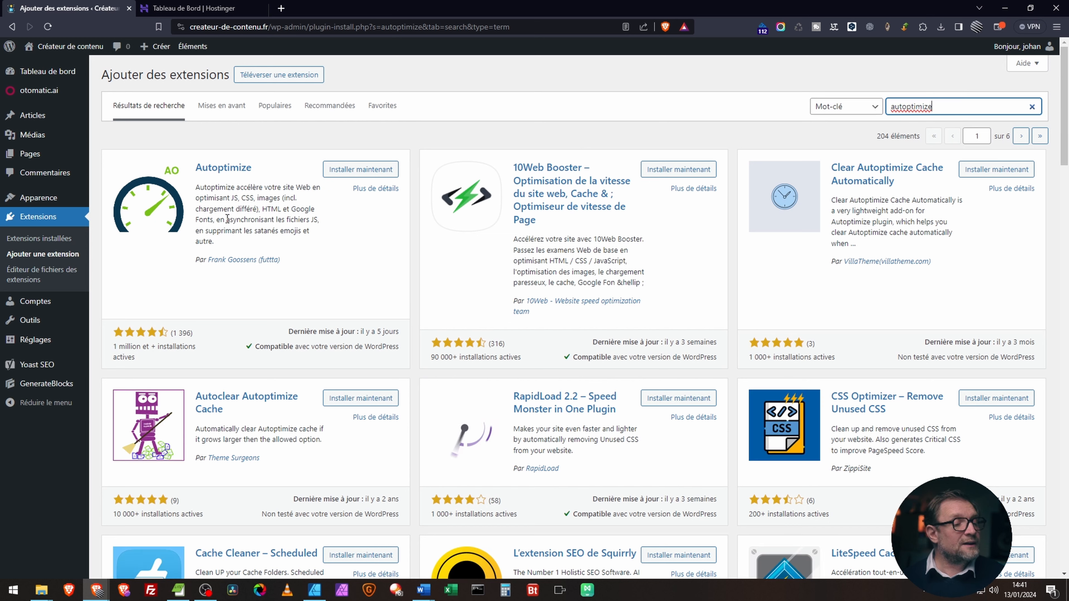
pyautogui.click(360, 170)
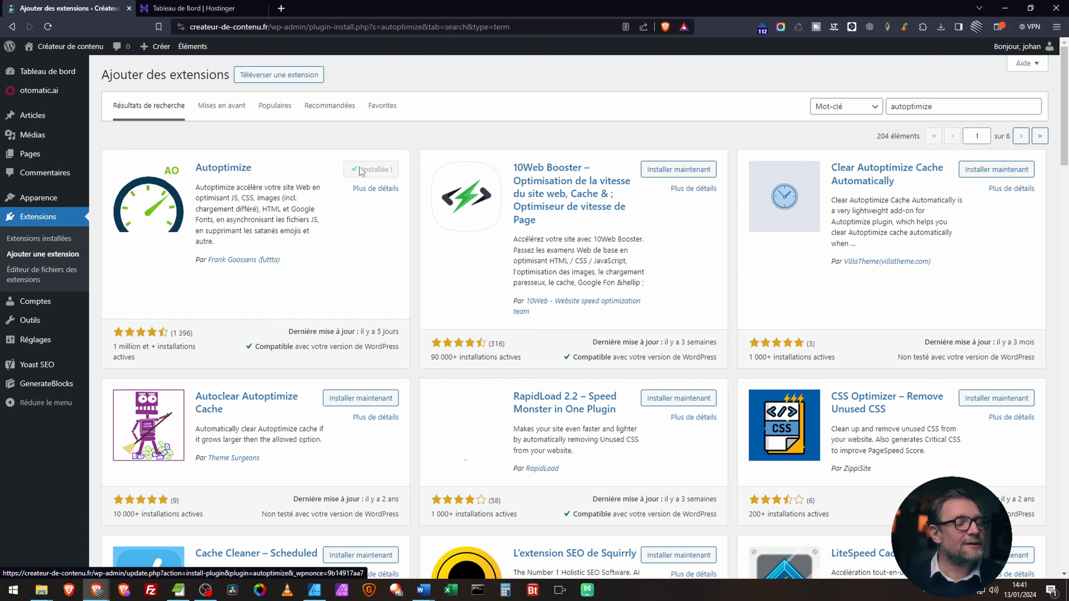
pyautogui.click(381, 170)
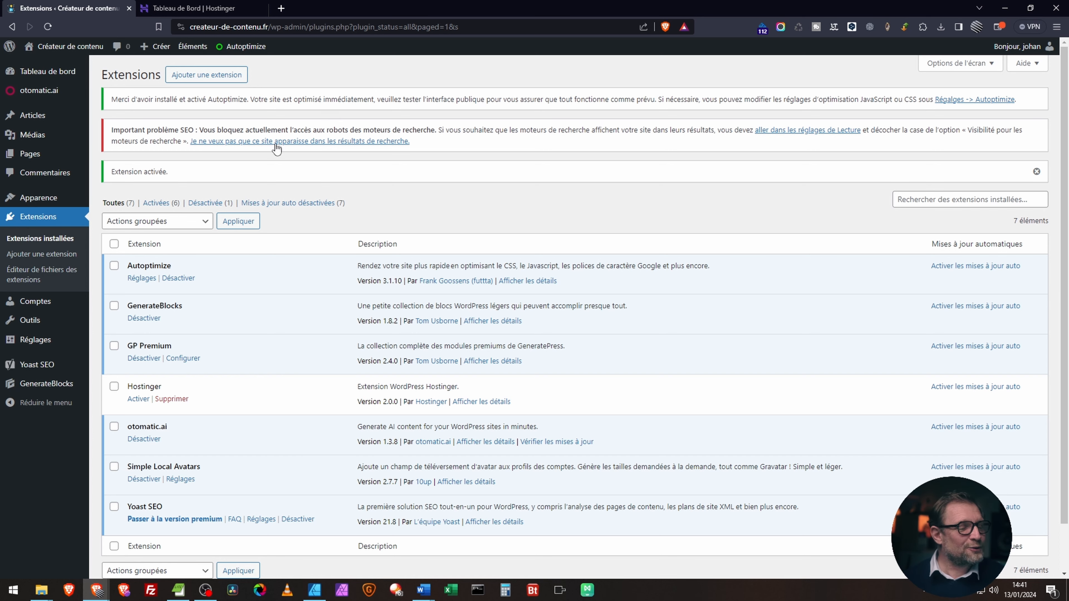
# - Open the Autoptimize settings and enable aggregation of all linked JS files
pyautogui.click(138, 280)
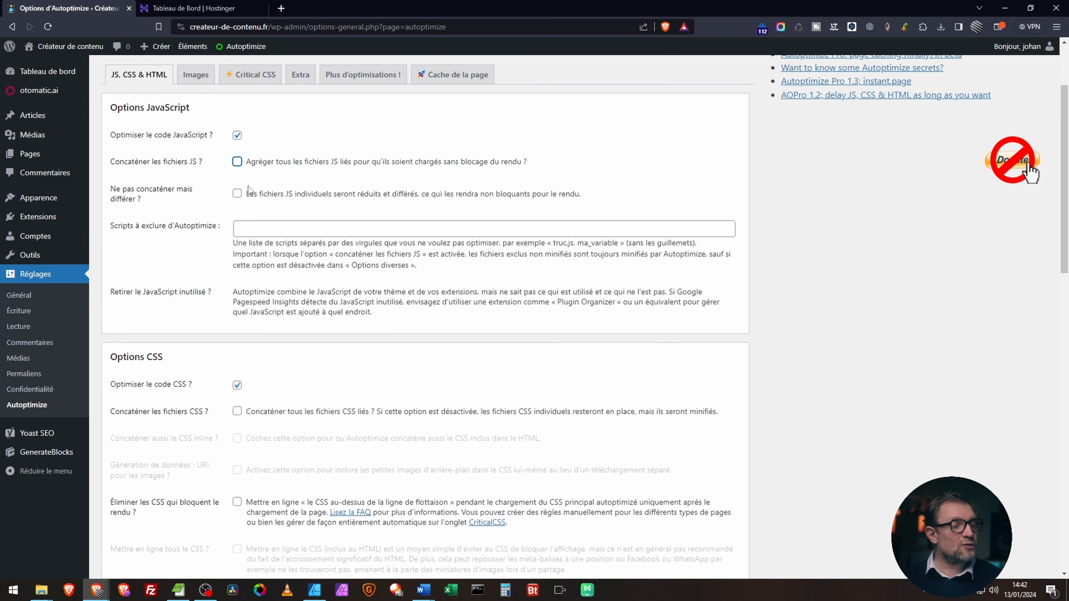
pyautogui.click(238, 164)
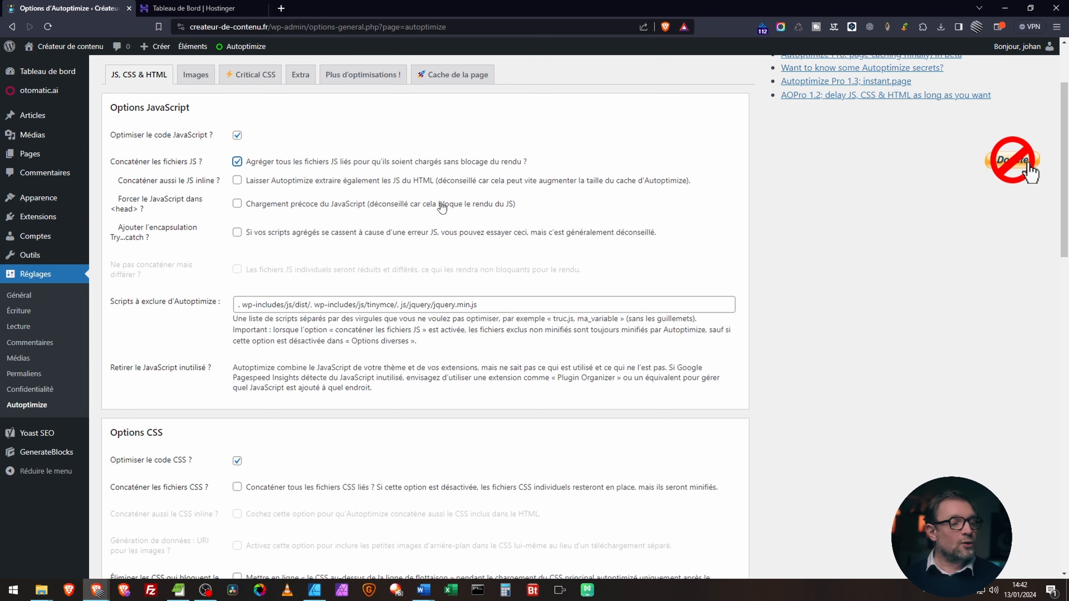
pyautogui.scroll(-1, 391, 171)
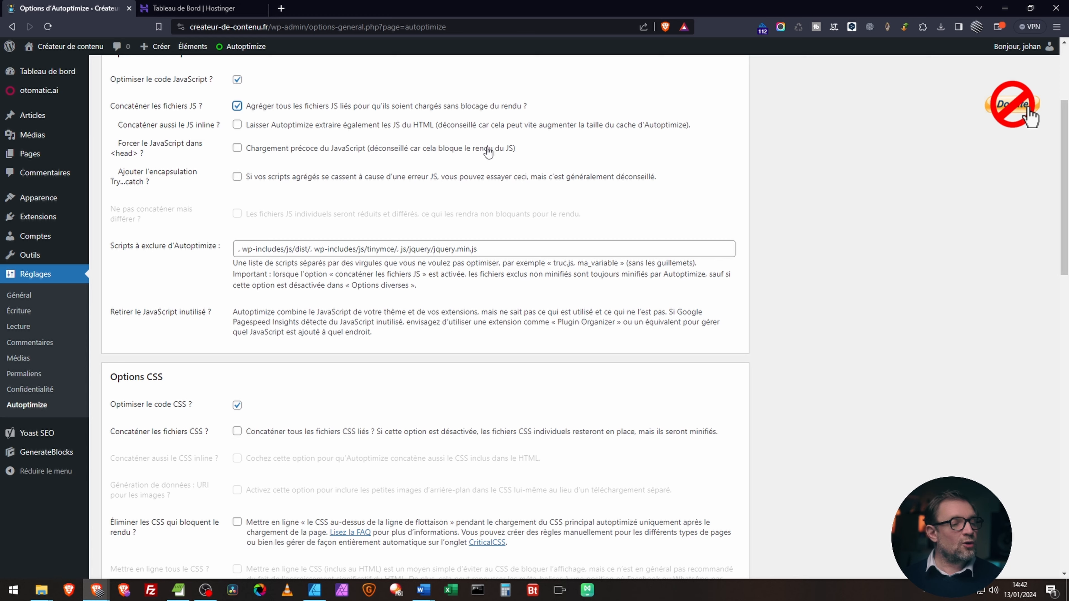
pyautogui.scroll(-1, 487, 153)
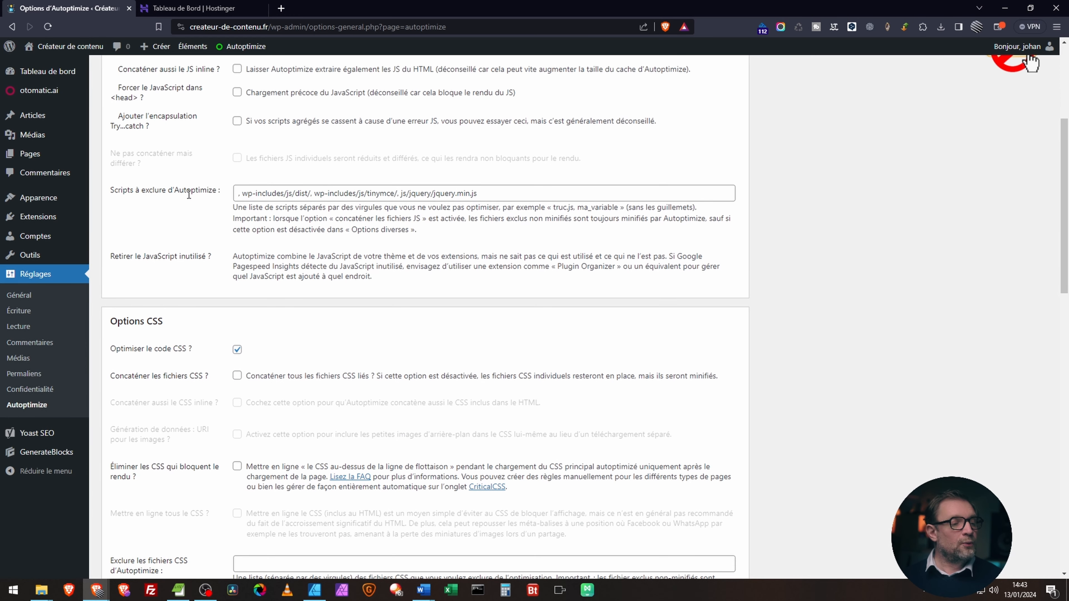
# - Remove js/jquery/jquery.min.js from the scripts excluded from Autoptimize, and set individual and inline JS to be deferred instead of aggregated
pyautogui.moveTo(503, 194); pyautogui.dragTo(397, 194)
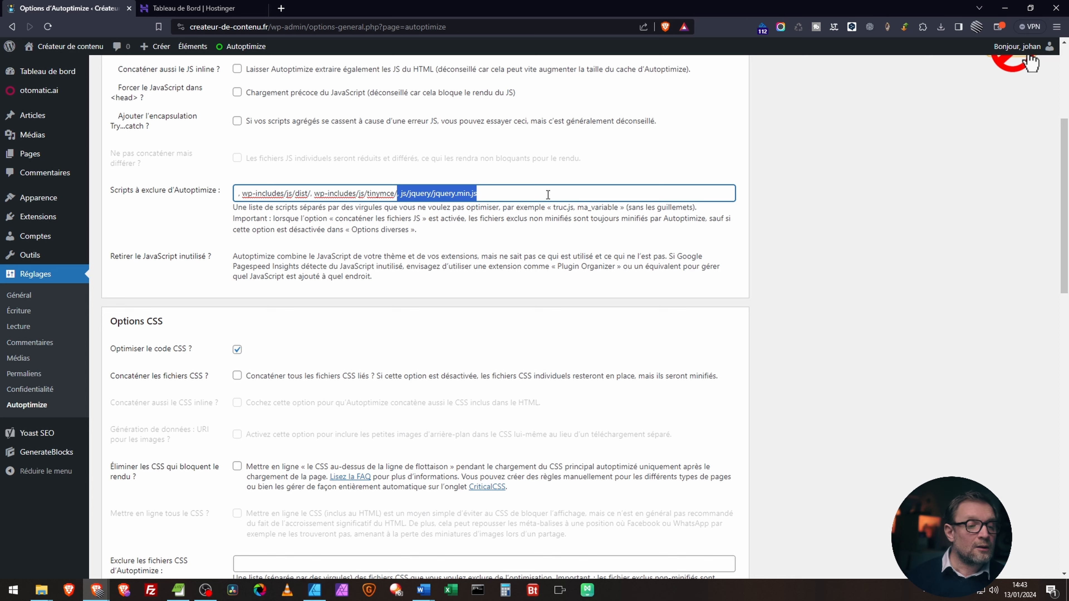
pyautogui.press('BackSpace')
pyautogui.click(648, 165)
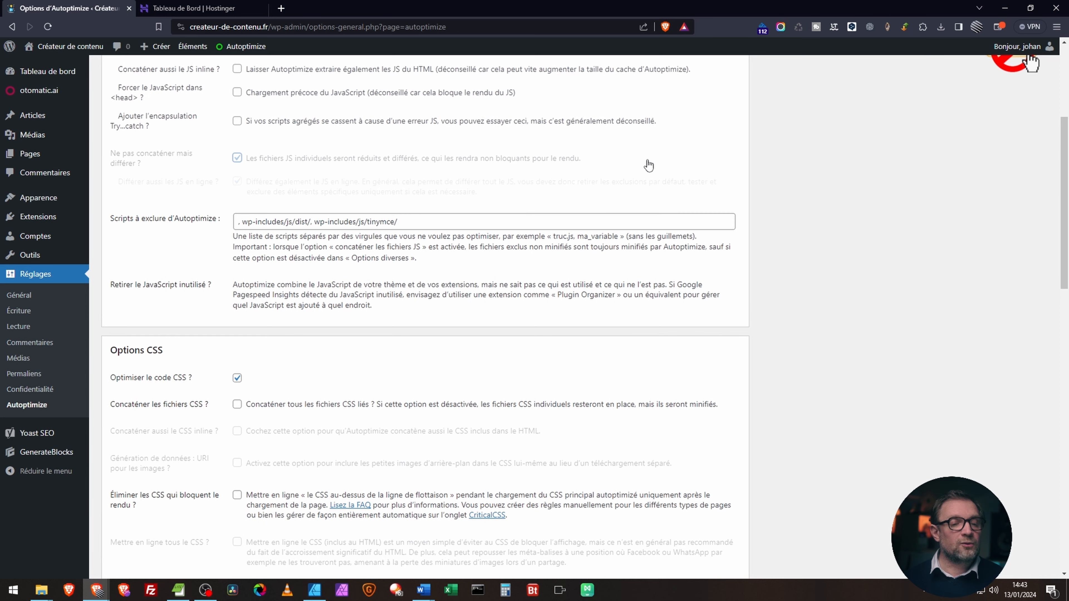
# - Enable aggregation of all linked CSS files in Autoptimize's CSS options
pyautogui.scroll(-2, 648, 165)
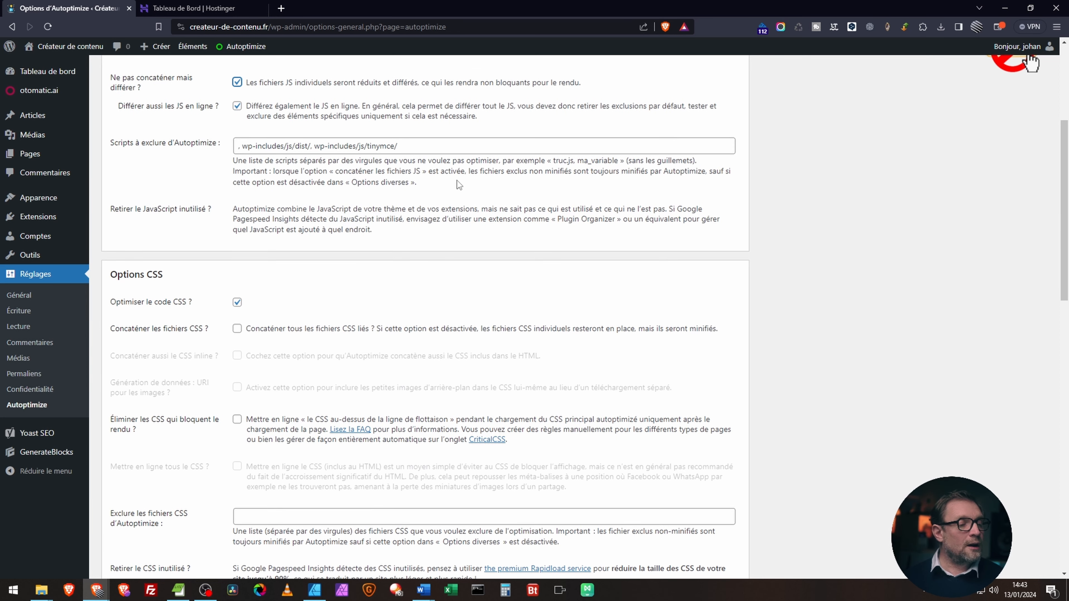
pyautogui.scroll(-3, 456, 180)
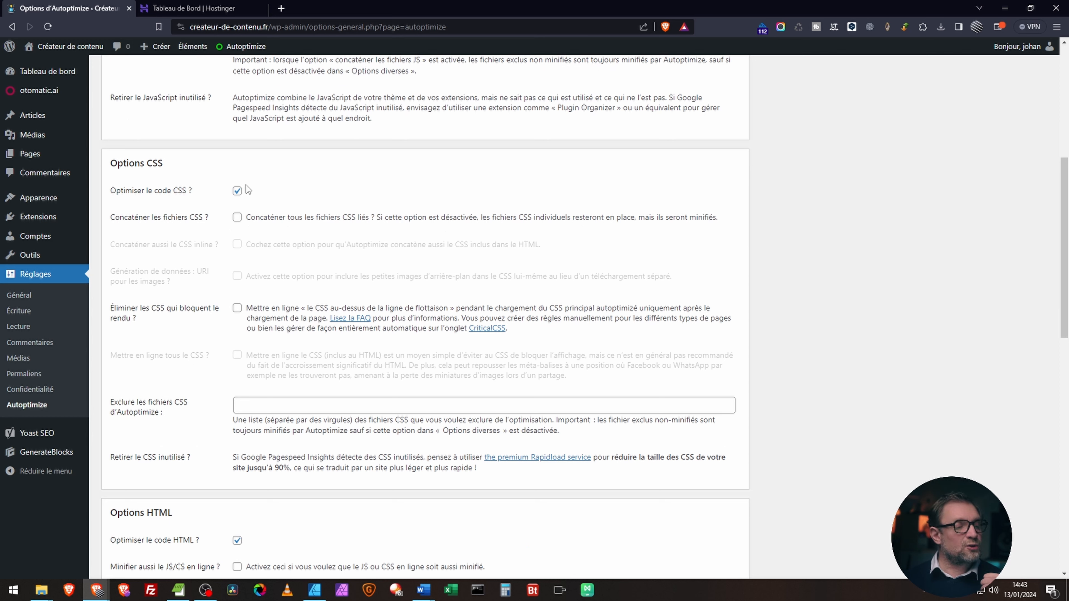
pyautogui.click(237, 218)
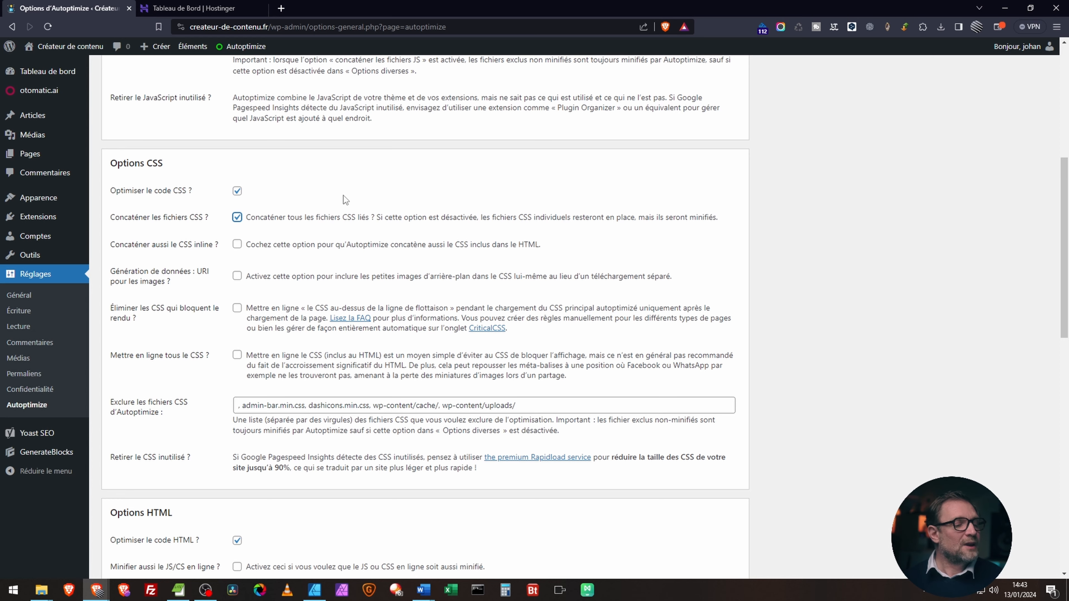
# - Review Autoptimize's remaining CSS options and its HTML, CDN, cache information and miscellaneous settings
pyautogui.scroll(-3, 294, 198)
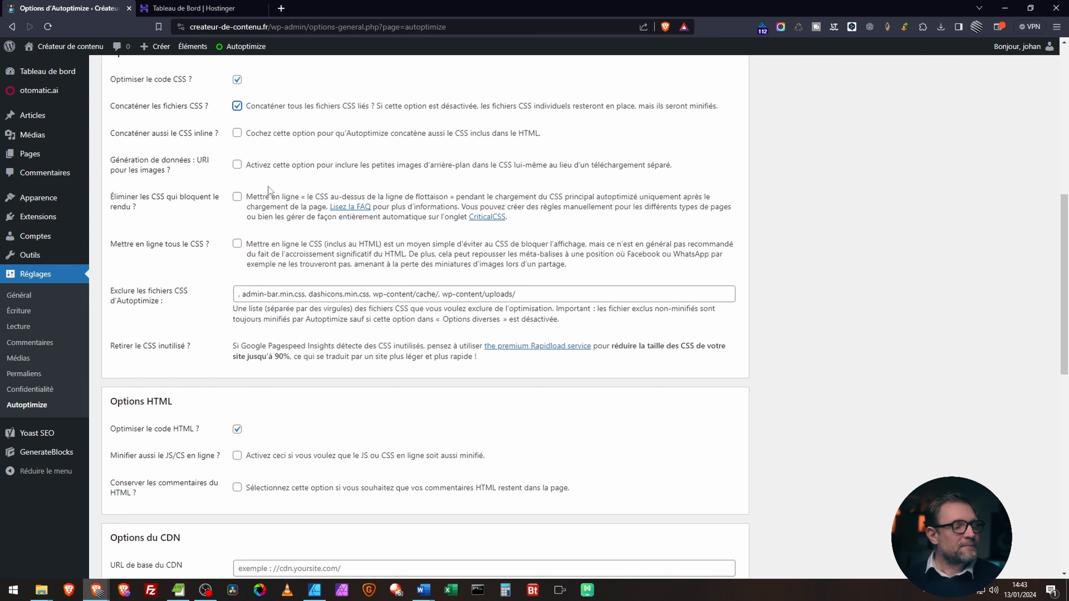
pyautogui.scroll(-1, 270, 191)
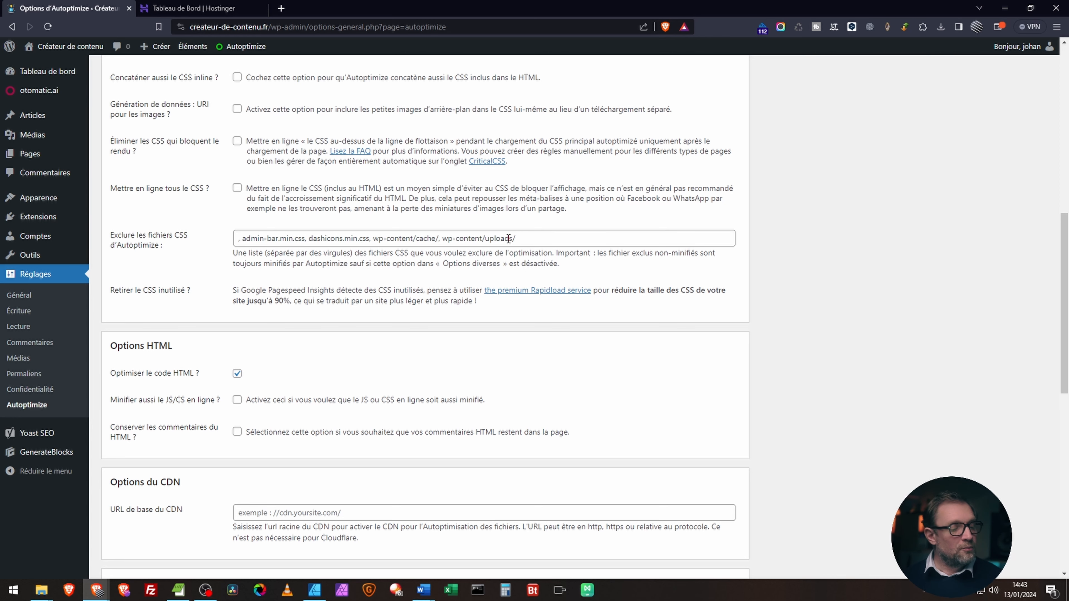
pyautogui.scroll(-2, 518, 288)
pyautogui.scroll(-1, 349, 246)
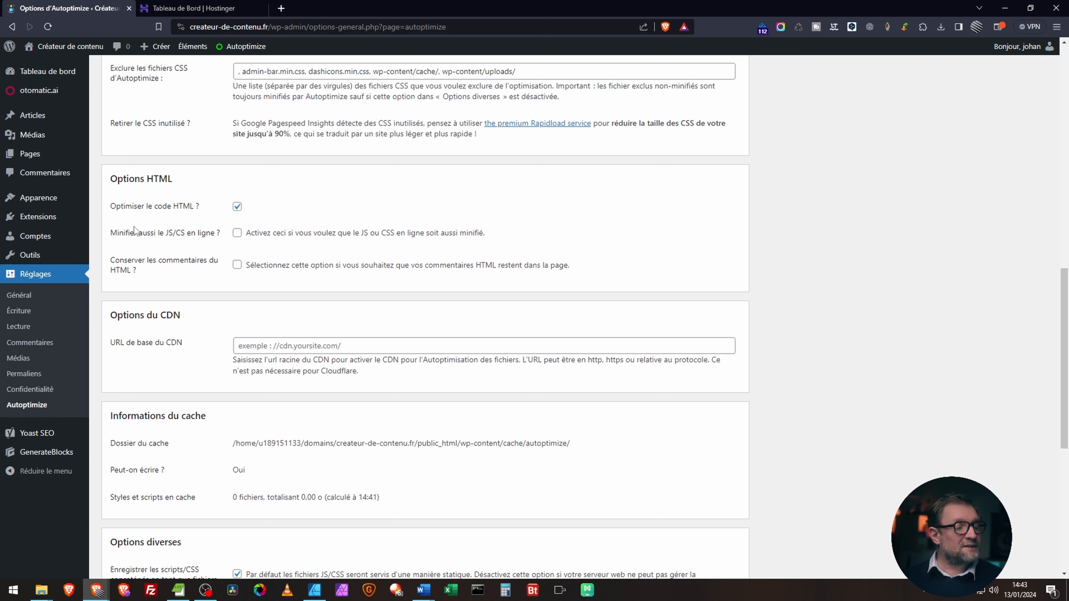
pyautogui.scroll(-3, 231, 272)
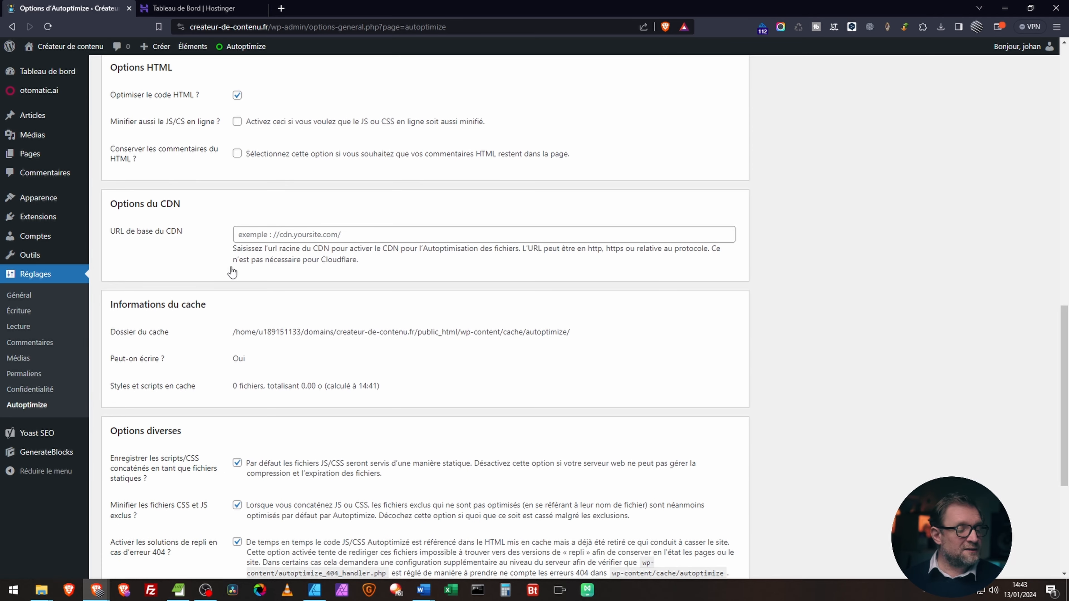
pyautogui.scroll(-4, 207, 292)
pyautogui.scroll(-2, 204, 205)
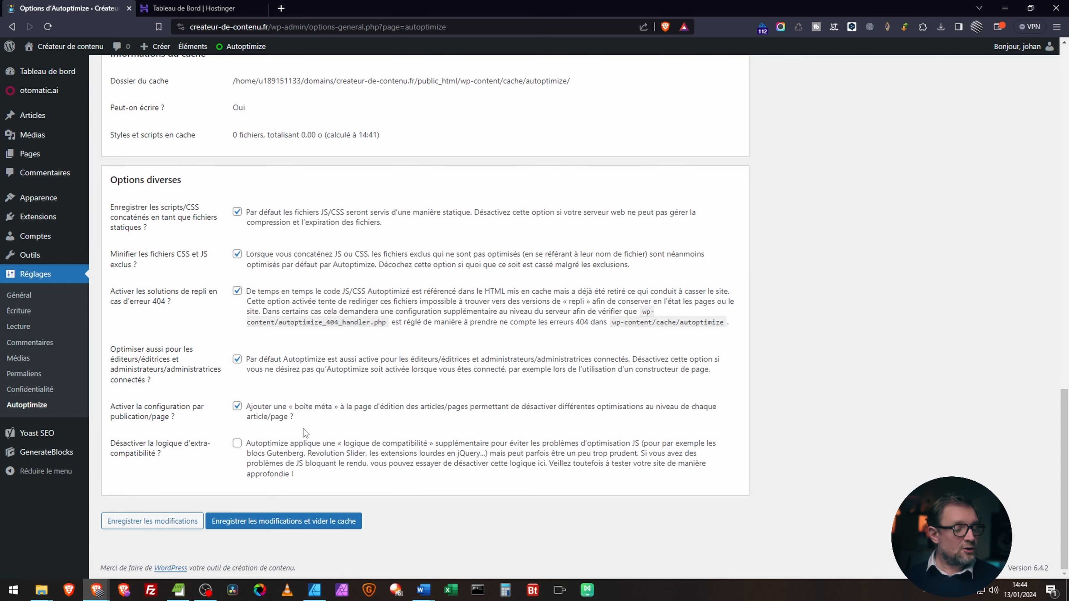
# - In Autoptimize's image settings, enable lazy loading of images and make it start after position 4
pyautogui.scroll(15, 305, 432)
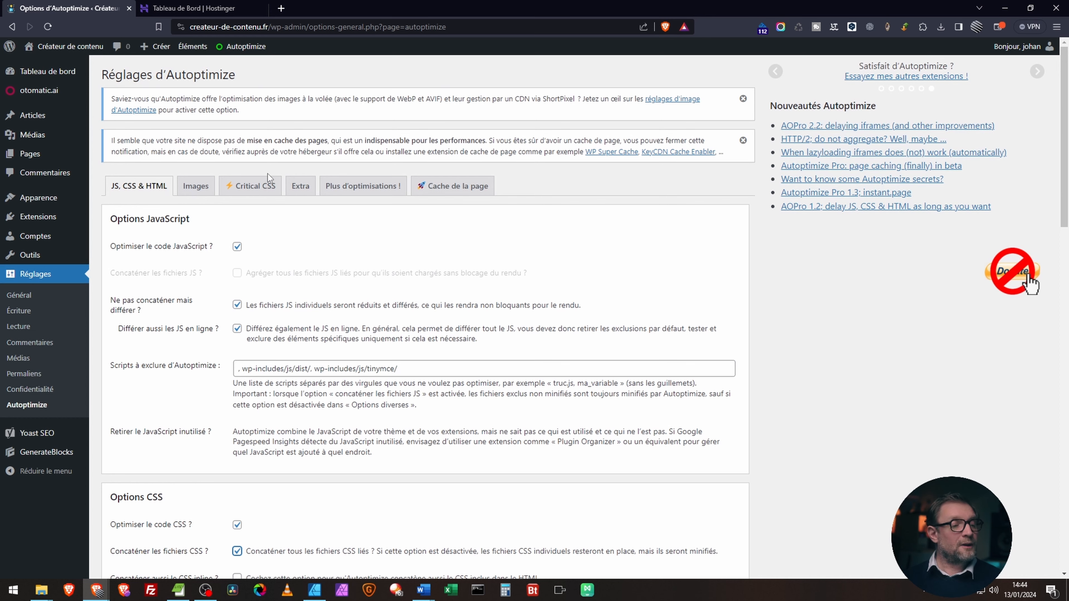
pyautogui.click(196, 188)
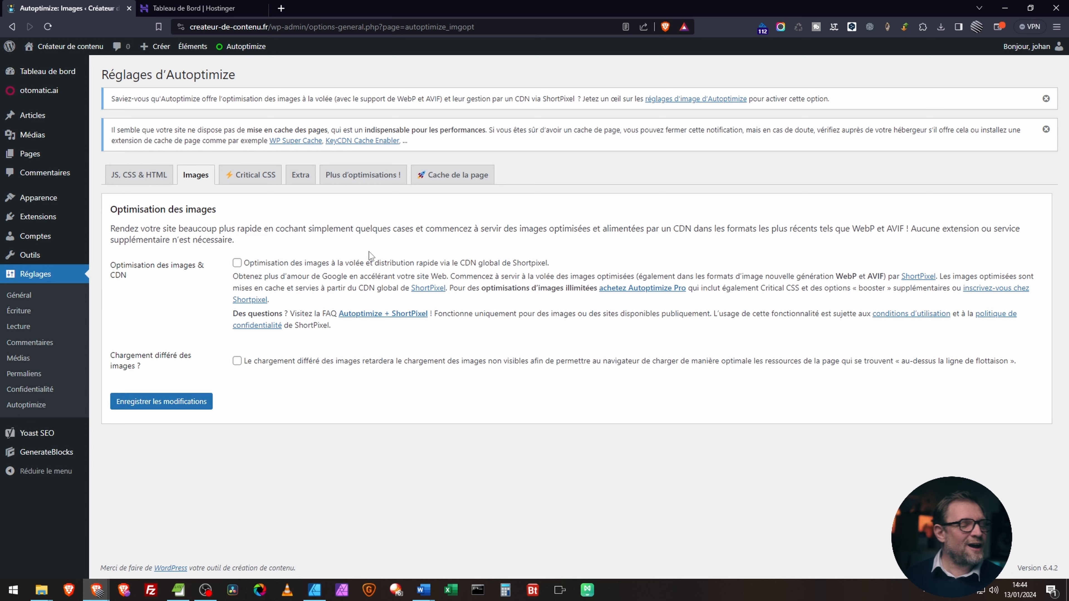
pyautogui.click(237, 361)
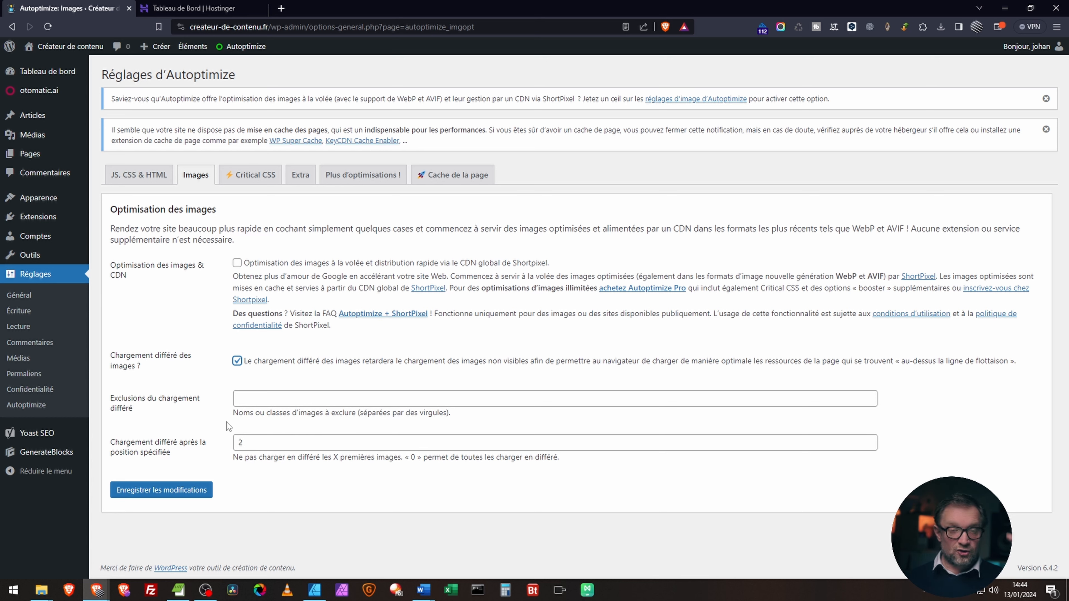
pyautogui.doubleClick(868, 439)
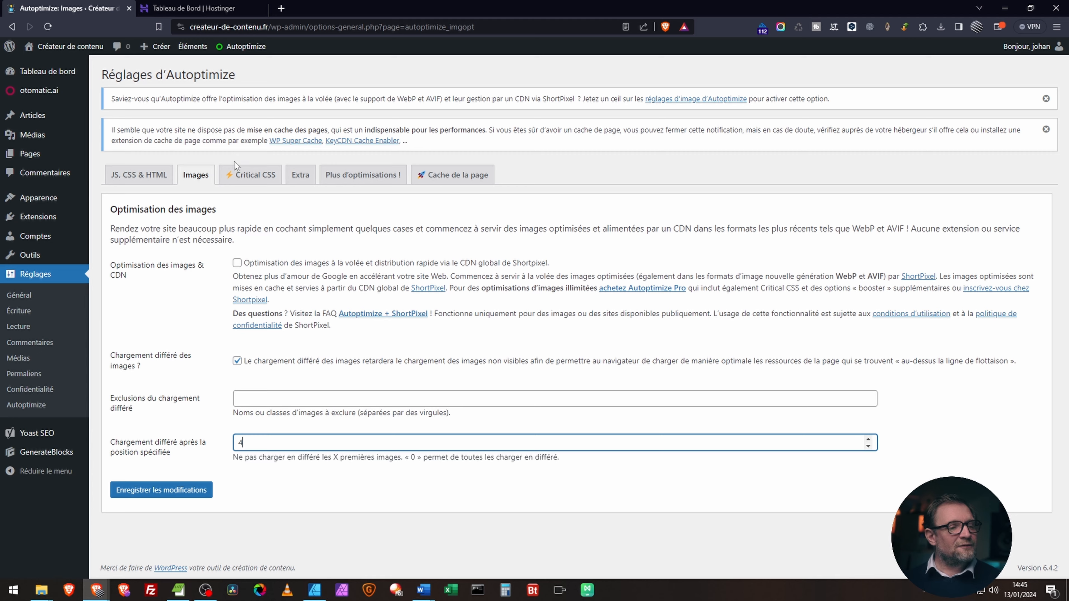
# - Look through Autoptimize's Critical CSS rules and settings
pyautogui.click(263, 185)
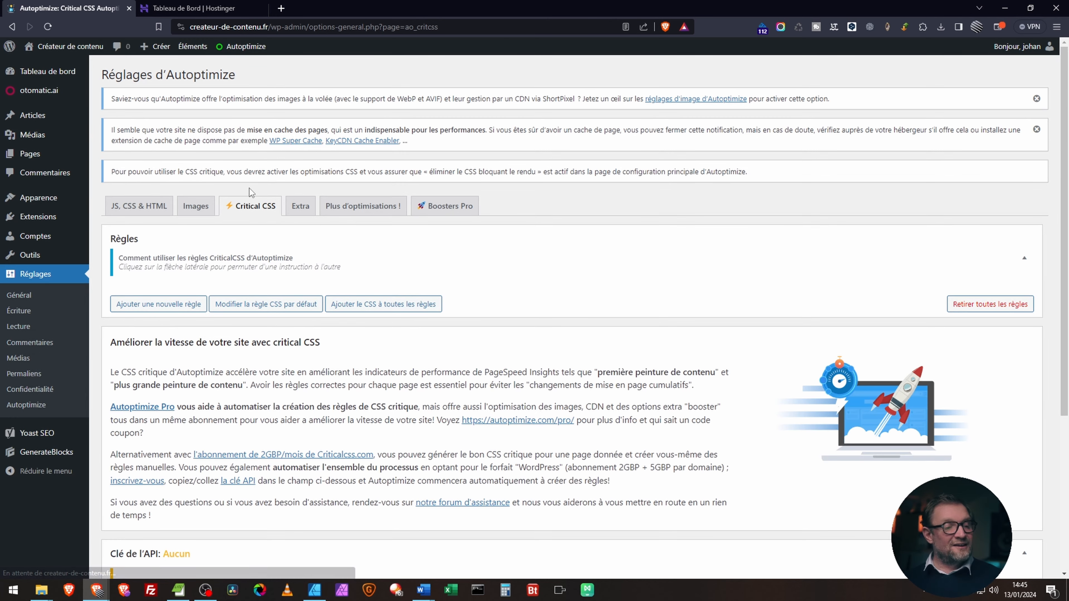
pyautogui.scroll(-5, 366, 274)
pyautogui.scroll(5, 368, 314)
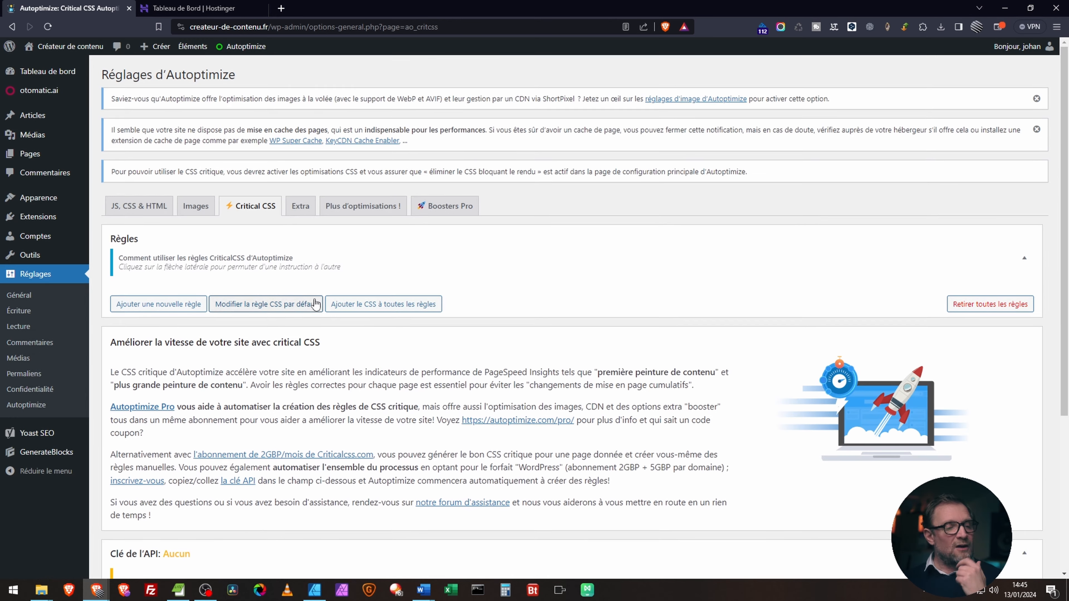
# - In the extra optimizations, set Google Fonts to combine and preload in the head, and enable removal of emojis and static resource query strings
pyautogui.click(305, 213)
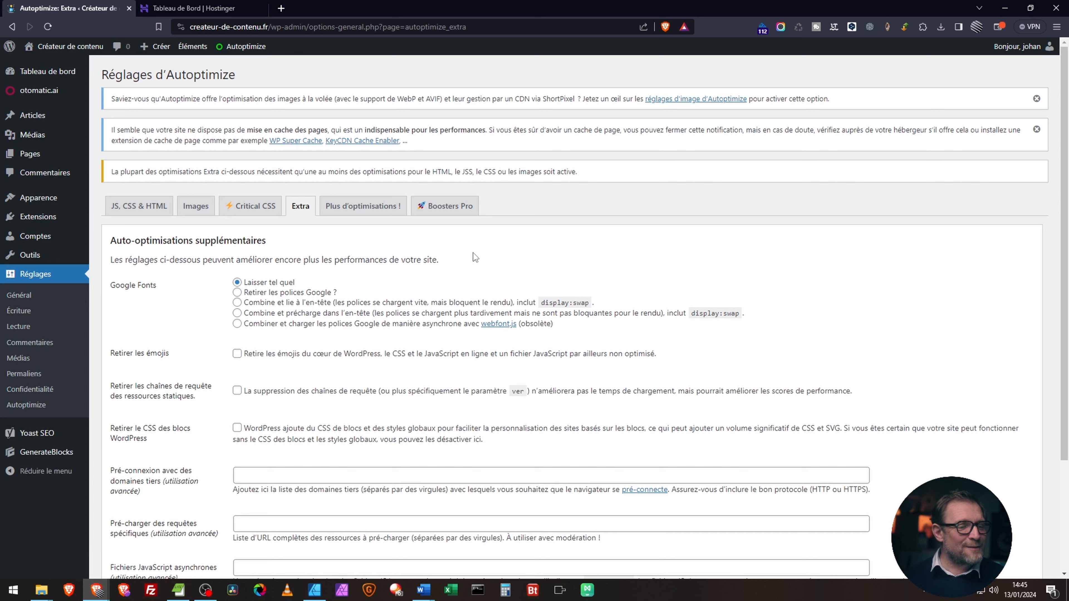
pyautogui.scroll(-1, 415, 266)
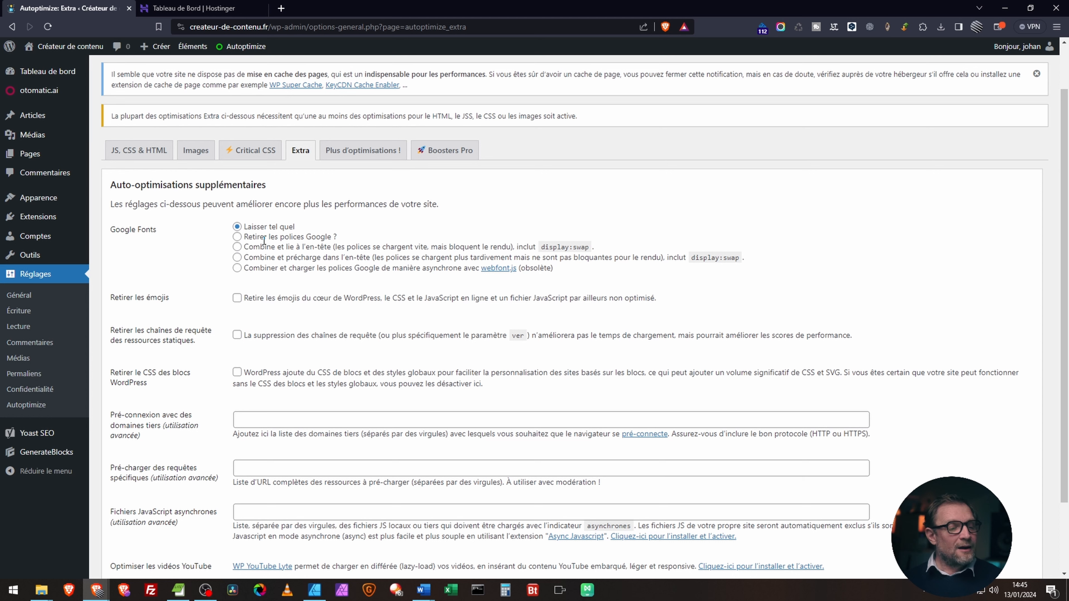
pyautogui.click(238, 248)
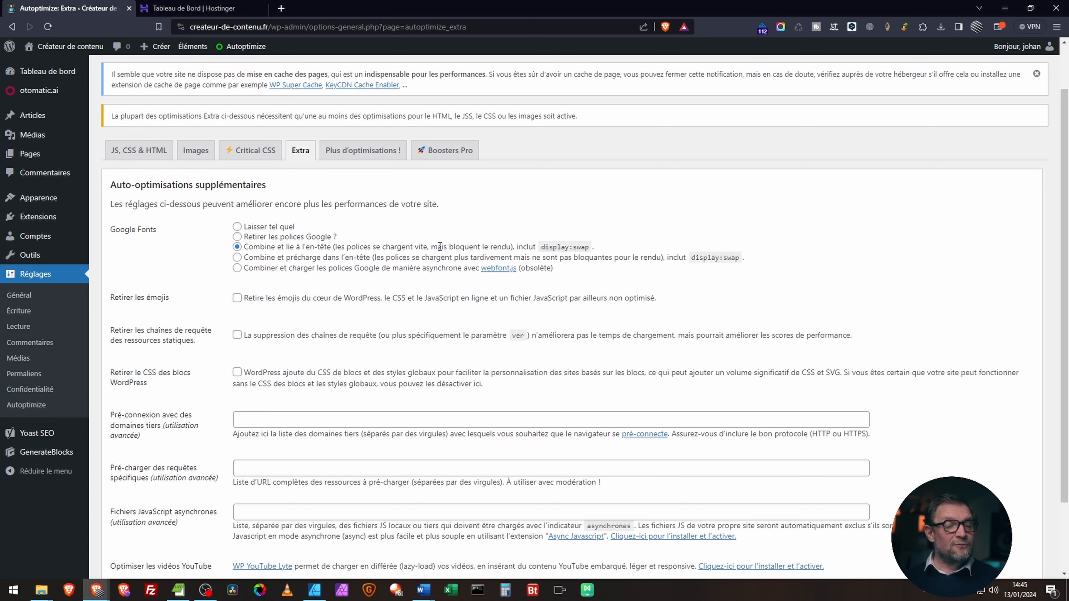
pyautogui.moveTo(431, 247); pyautogui.dragTo(511, 247)
pyautogui.click(237, 259)
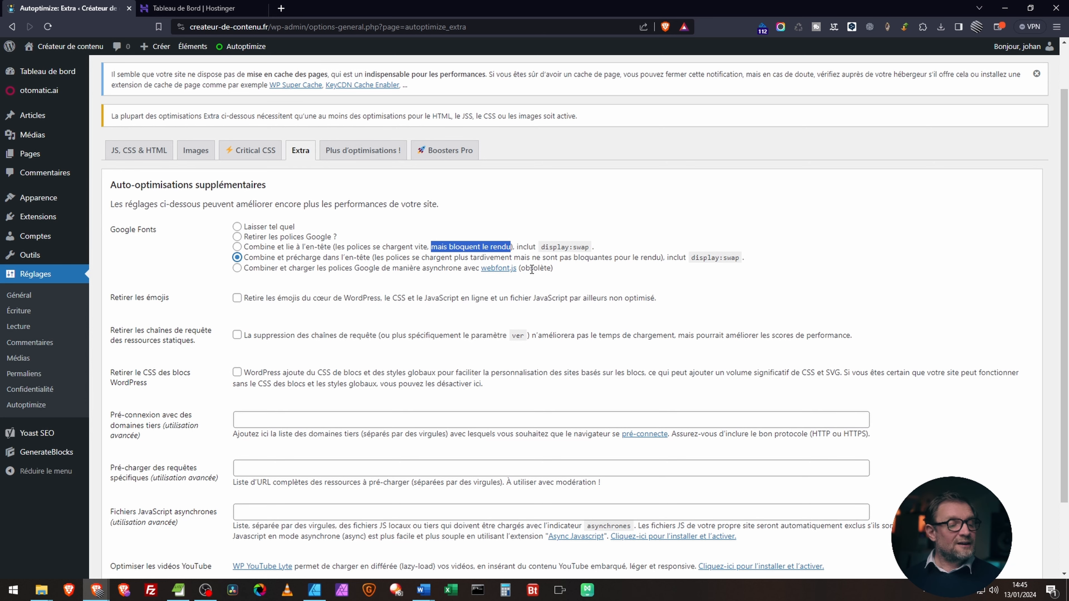
pyautogui.scroll(-1, 412, 314)
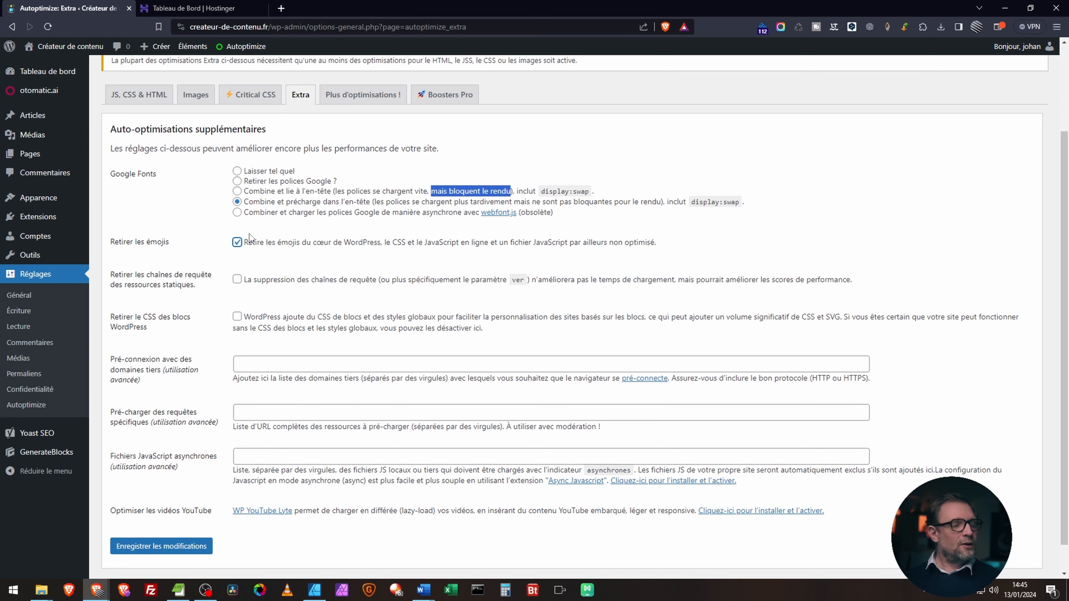
pyautogui.scroll(-1, 229, 260)
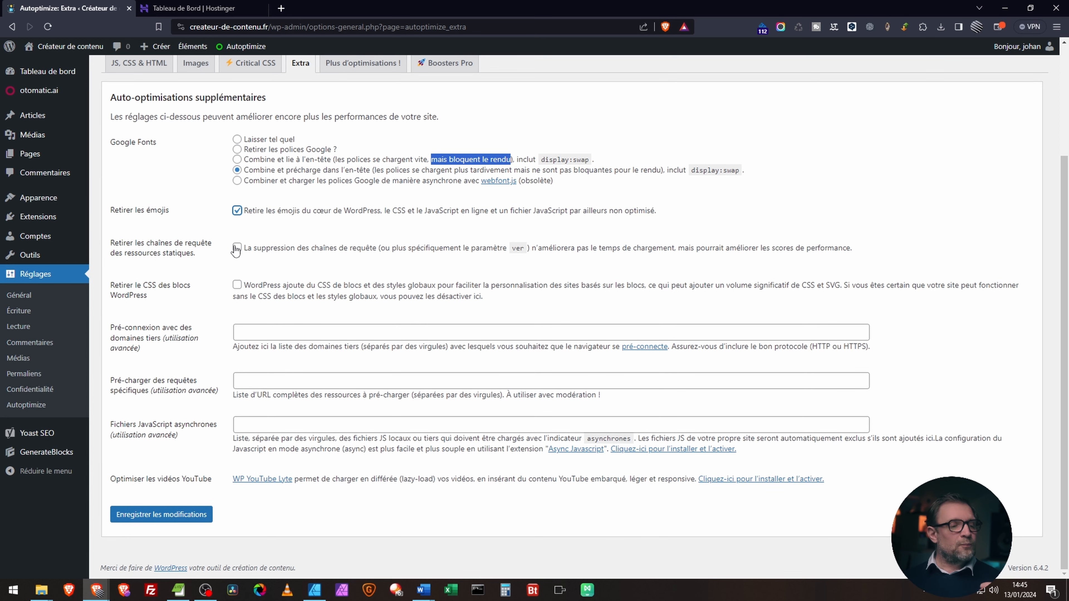
pyautogui.click(237, 248)
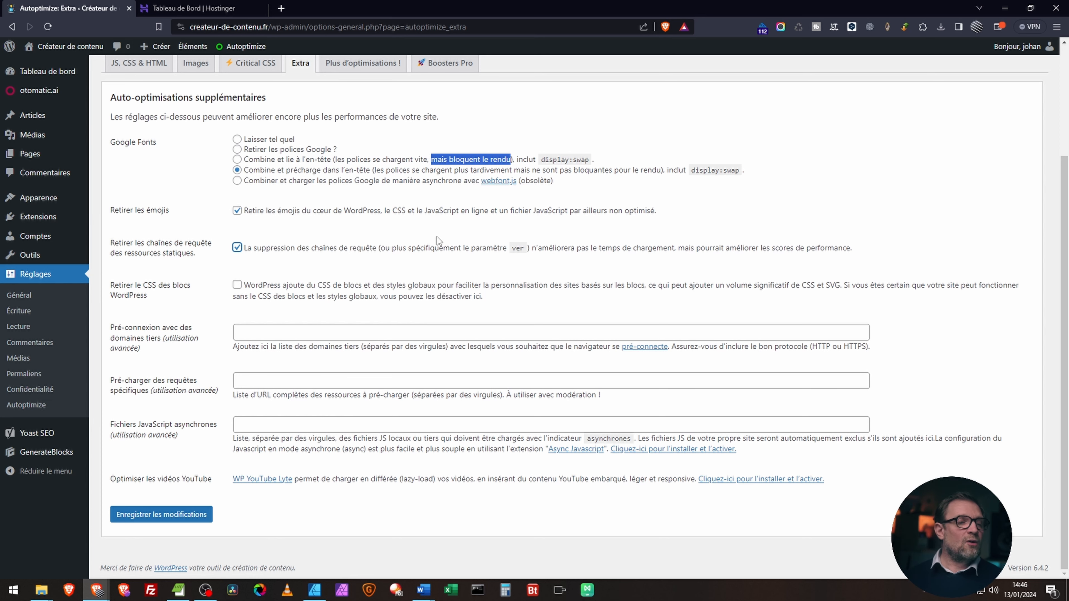
pyautogui.scroll(1, 465, 230)
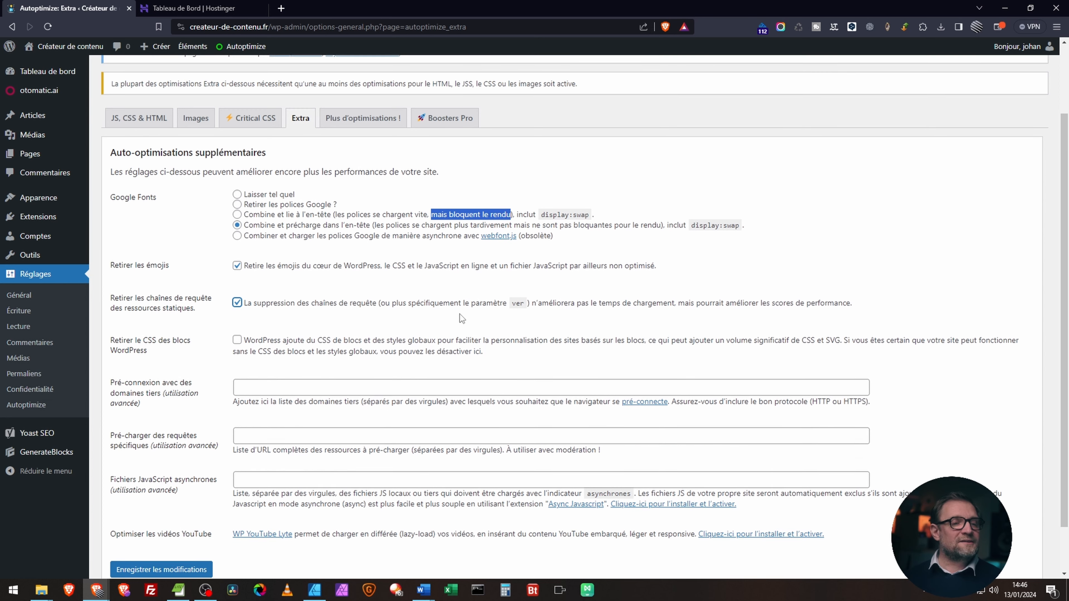
pyautogui.click(371, 122)
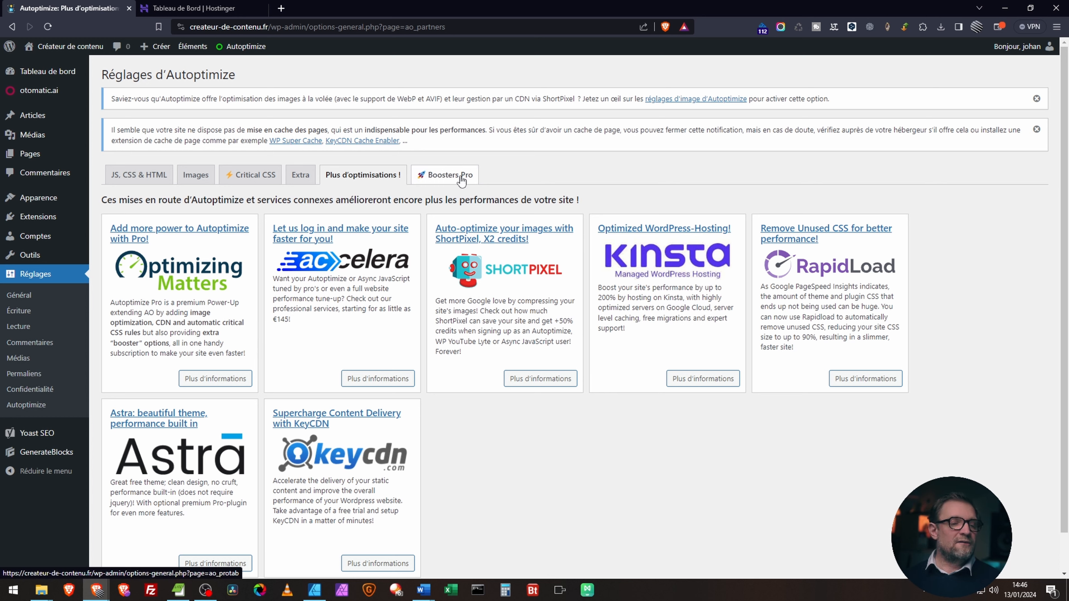
pyautogui.scroll(-1, 555, 372)
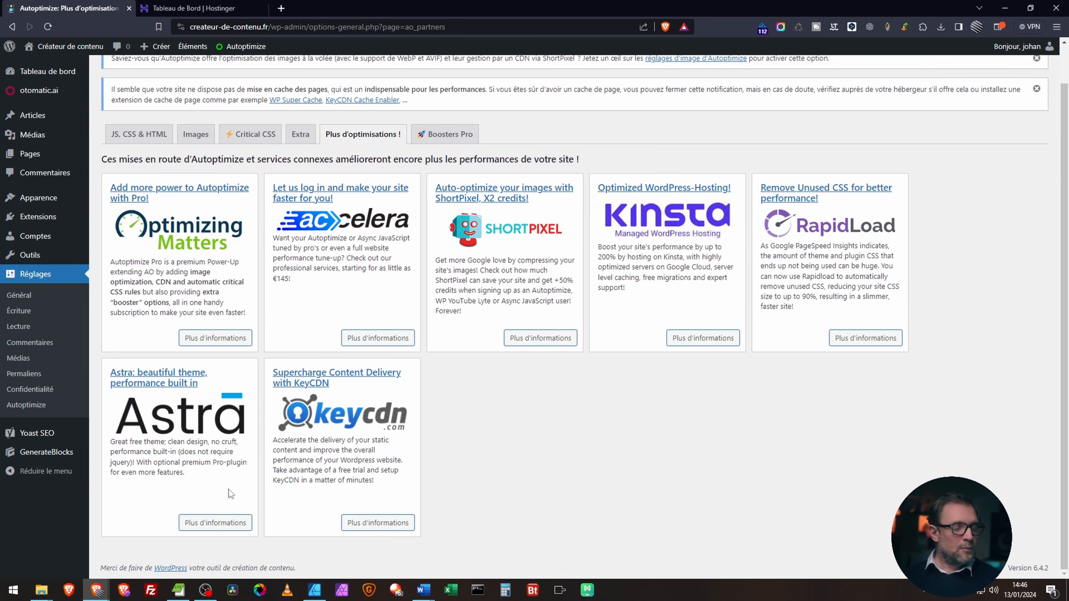
# - Set Google Fonts in the extra optimizations to combine and preload in the head with display:swap, and save the changes
pyautogui.click(300, 135)
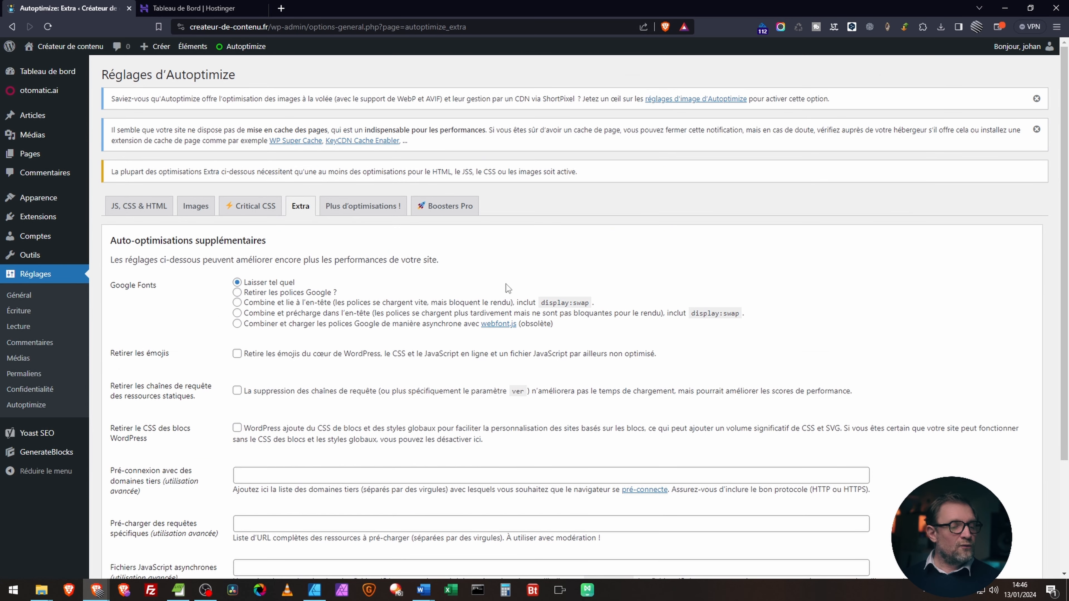
pyautogui.click(237, 303)
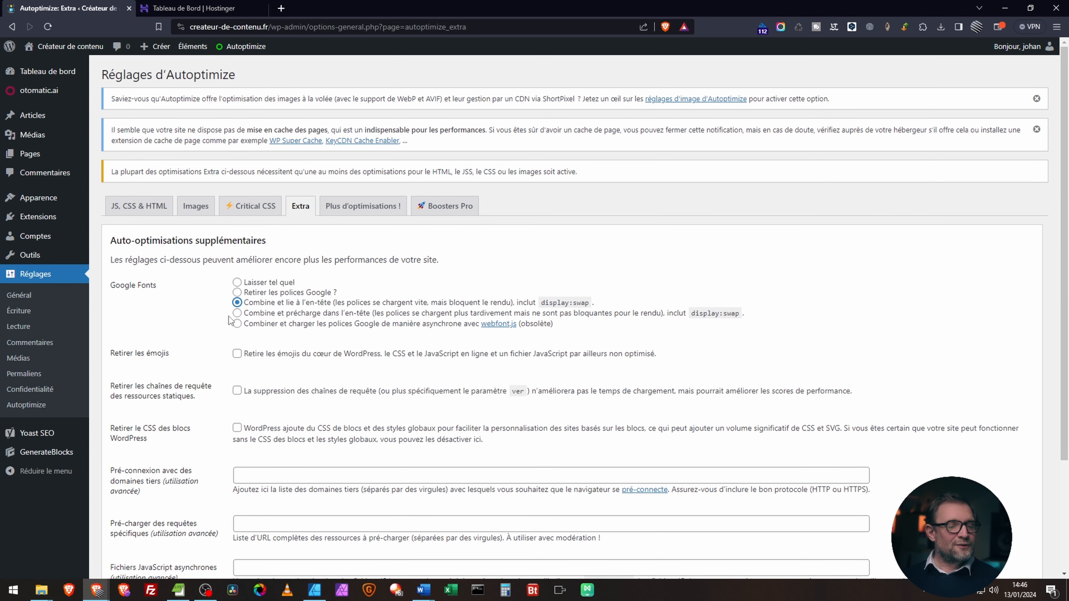
pyautogui.click(237, 313)
pyautogui.scroll(-3, 238, 318)
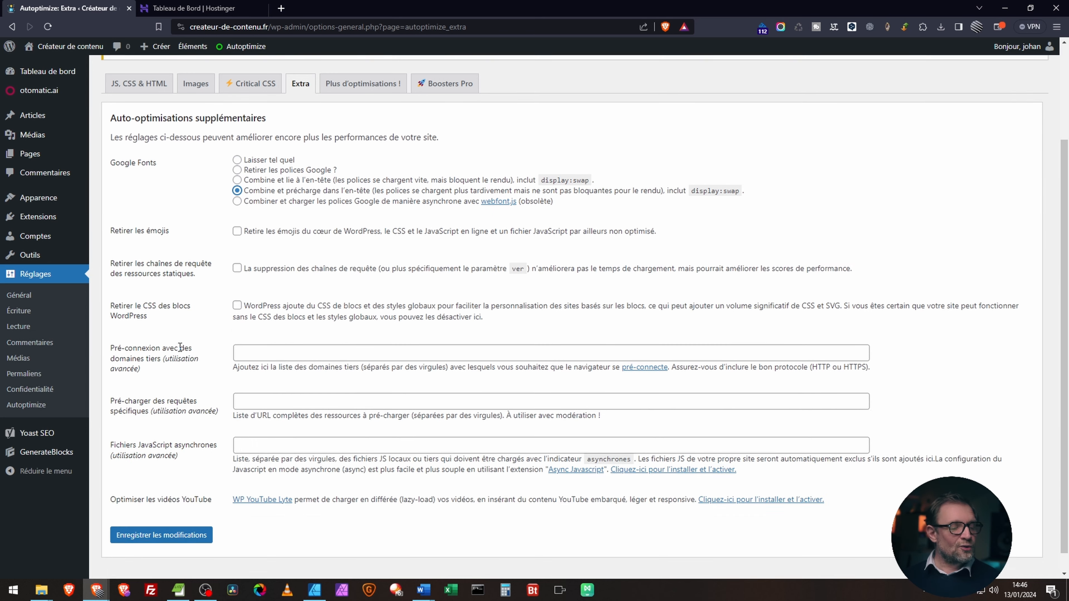
pyautogui.click(183, 514)
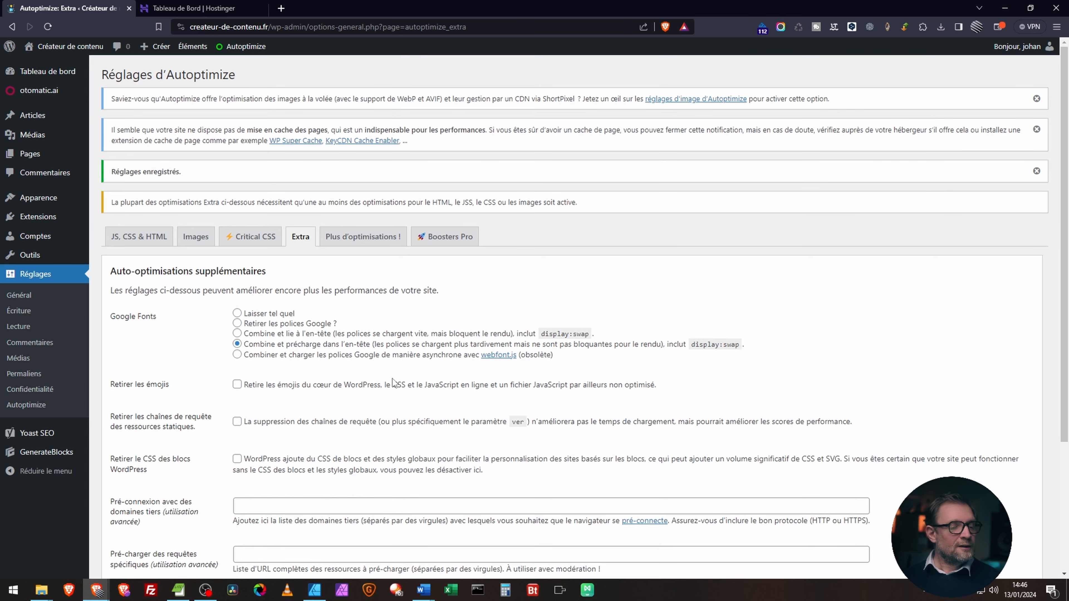
# - Enable removal of WordPress emojis and of query strings from static resources, and save the extra settings
pyautogui.scroll(-4, 396, 382)
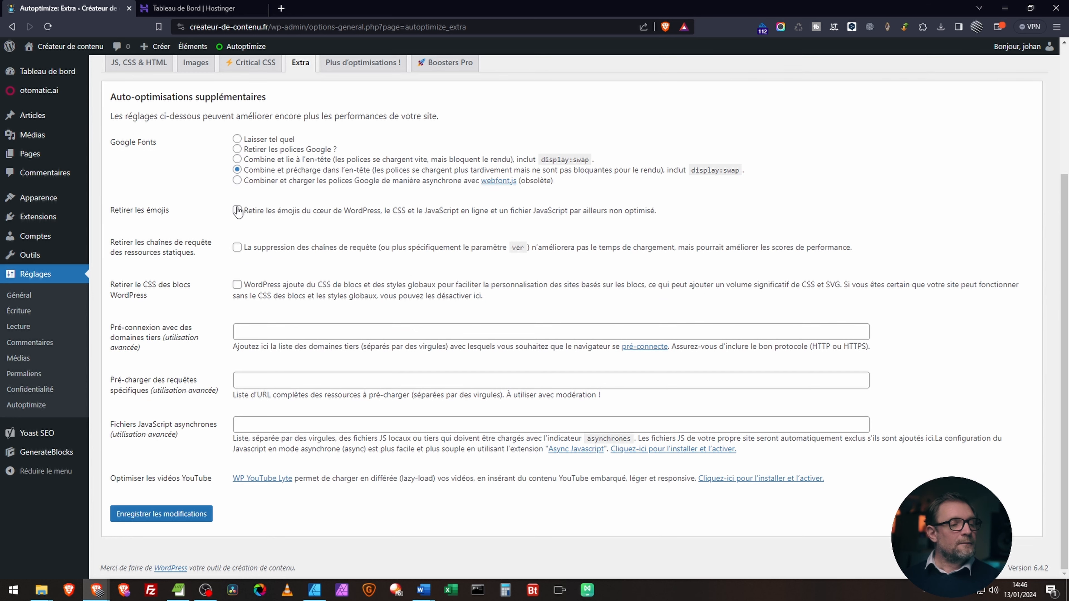
pyautogui.click(237, 248)
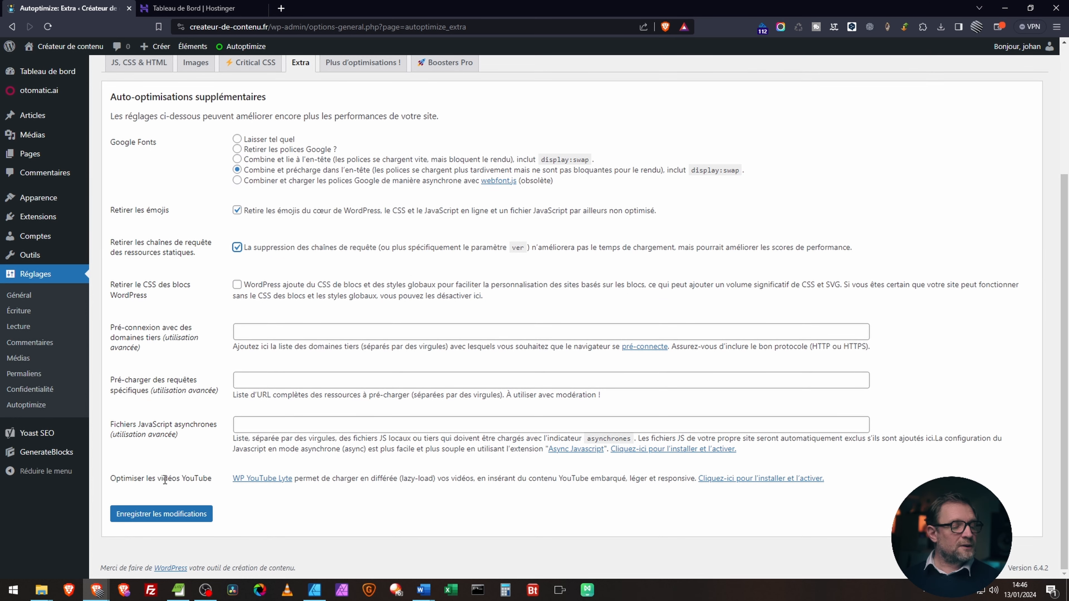
pyautogui.click(162, 515)
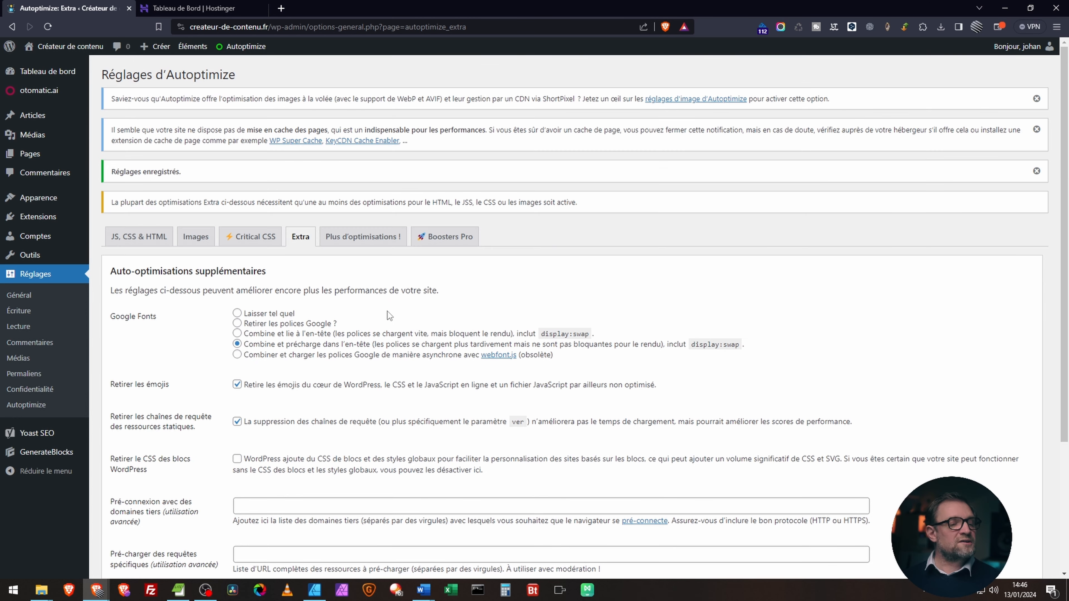
# - Check the Critical CSS page again for any options to configure
pyautogui.click(254, 239)
pyautogui.scroll(-3, 258, 352)
pyautogui.scroll(5, 256, 349)
# - Enable lazy loading in the image settings, exempt the first 4 images from it, and save the changes
pyautogui.click(194, 209)
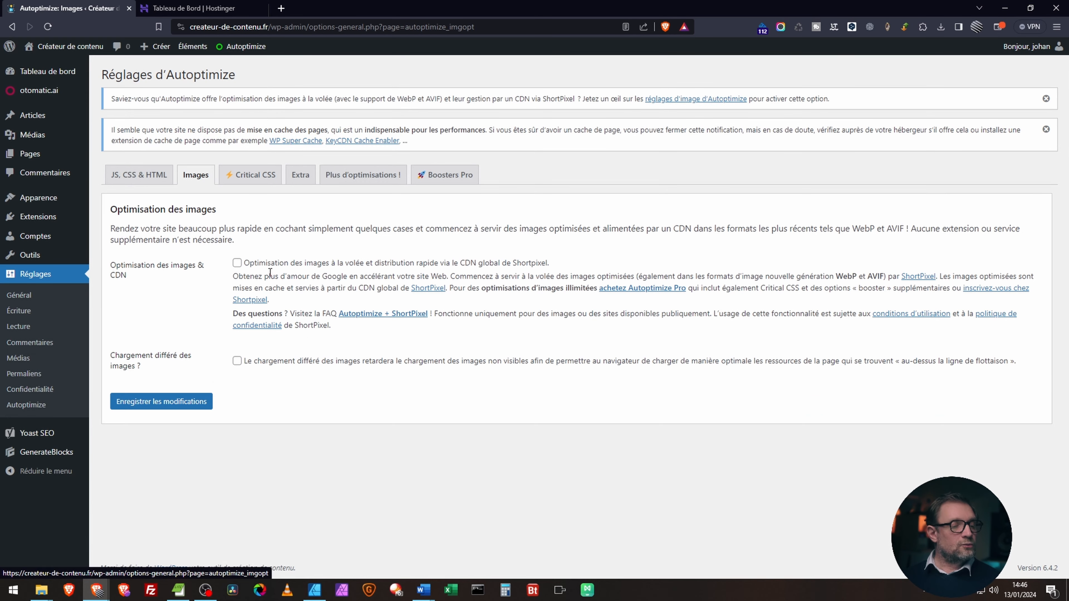
pyautogui.click(237, 361)
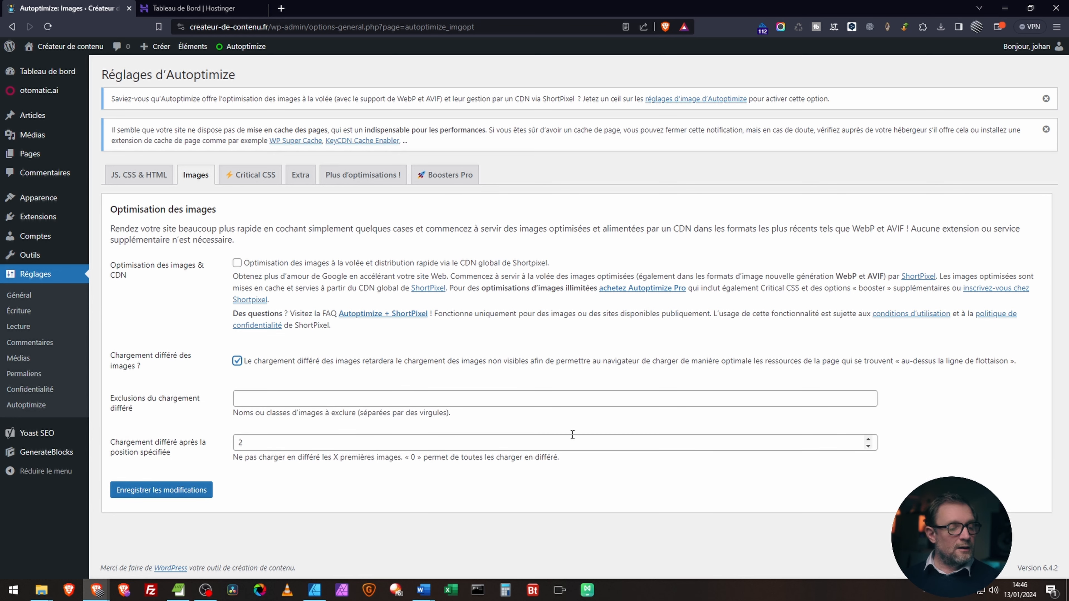
pyautogui.click(868, 439)
pyautogui.click(867, 439)
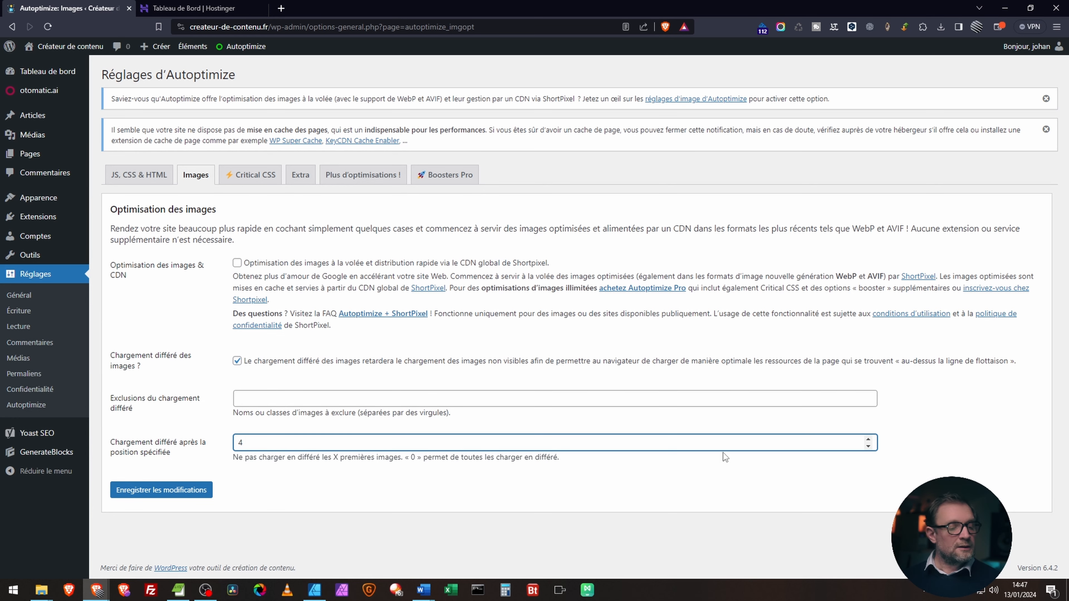
pyautogui.click(193, 499)
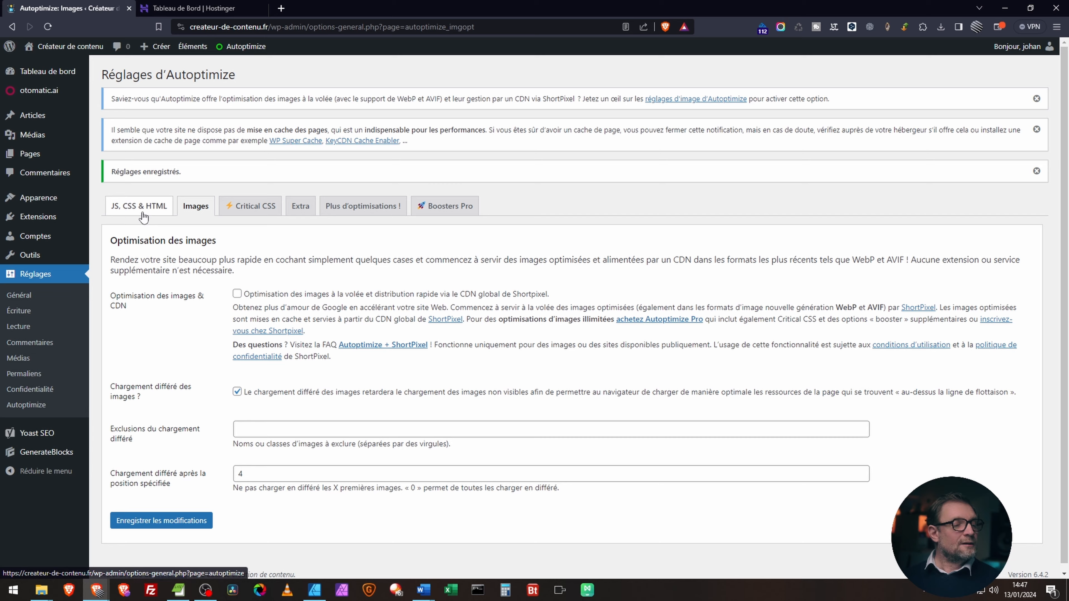
# - Enable aggregation of all linked CSS files in the main JS, CSS and HTML settings, save the changes and clear the cache
pyautogui.click(139, 209)
pyautogui.scroll(-4, 211, 295)
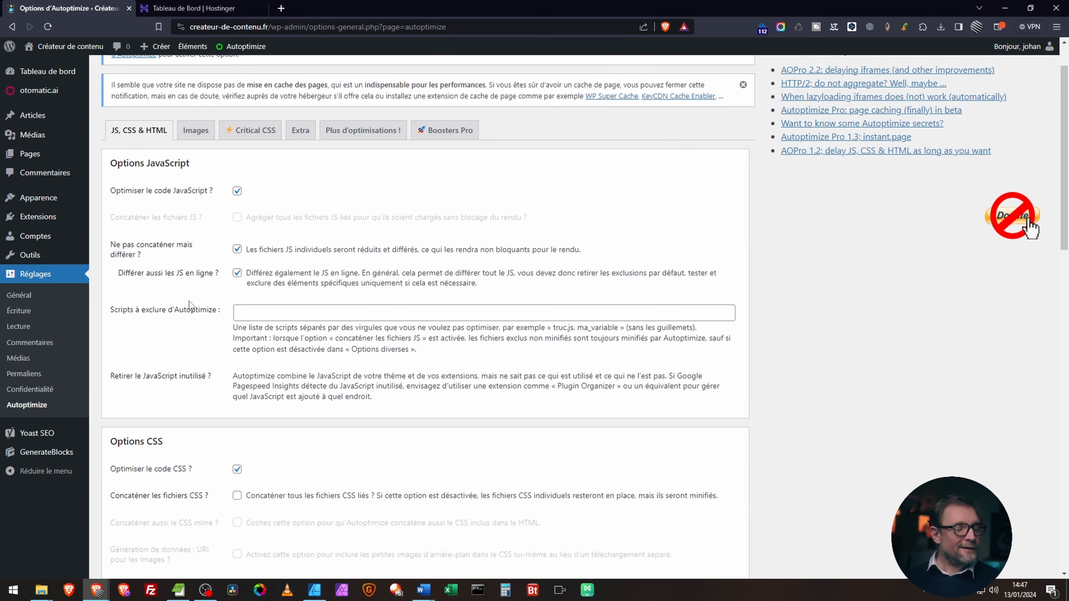
pyautogui.scroll(3, 235, 295)
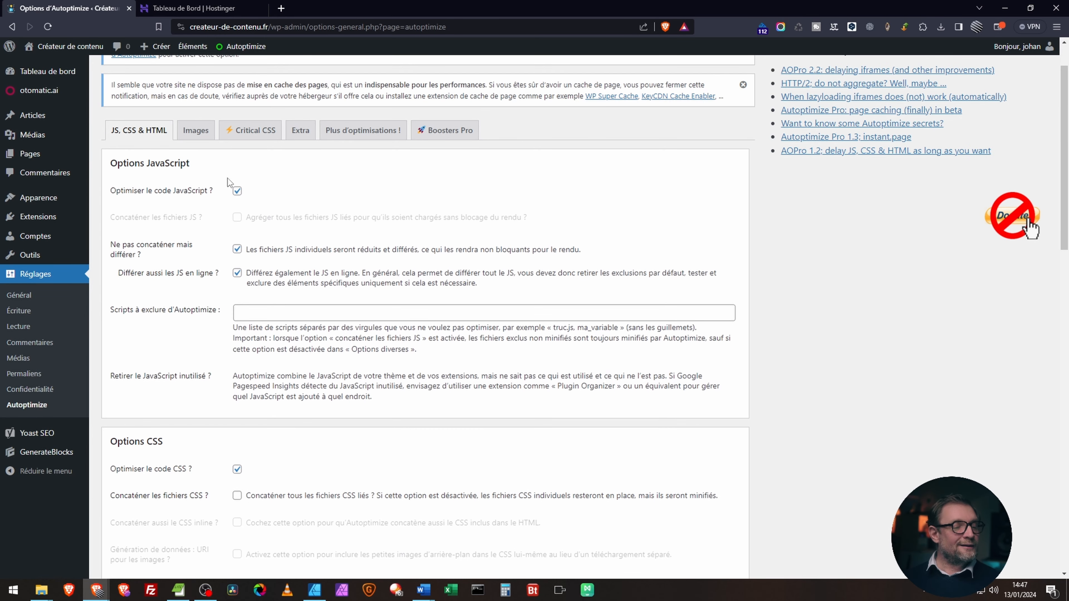
pyautogui.scroll(-4, 234, 295)
pyautogui.click(237, 329)
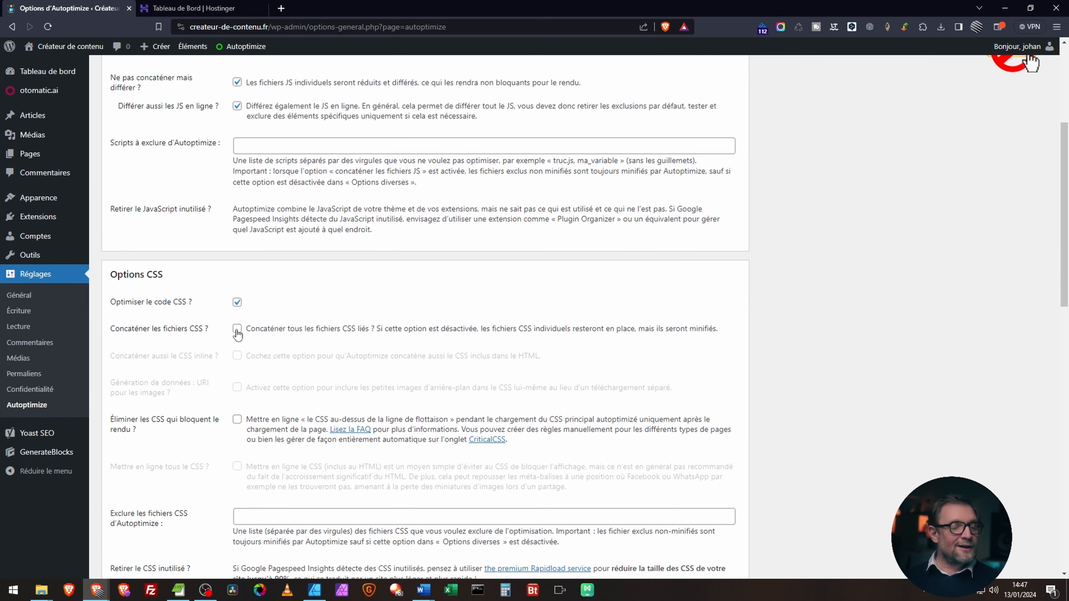
pyautogui.scroll(-3, 184, 335)
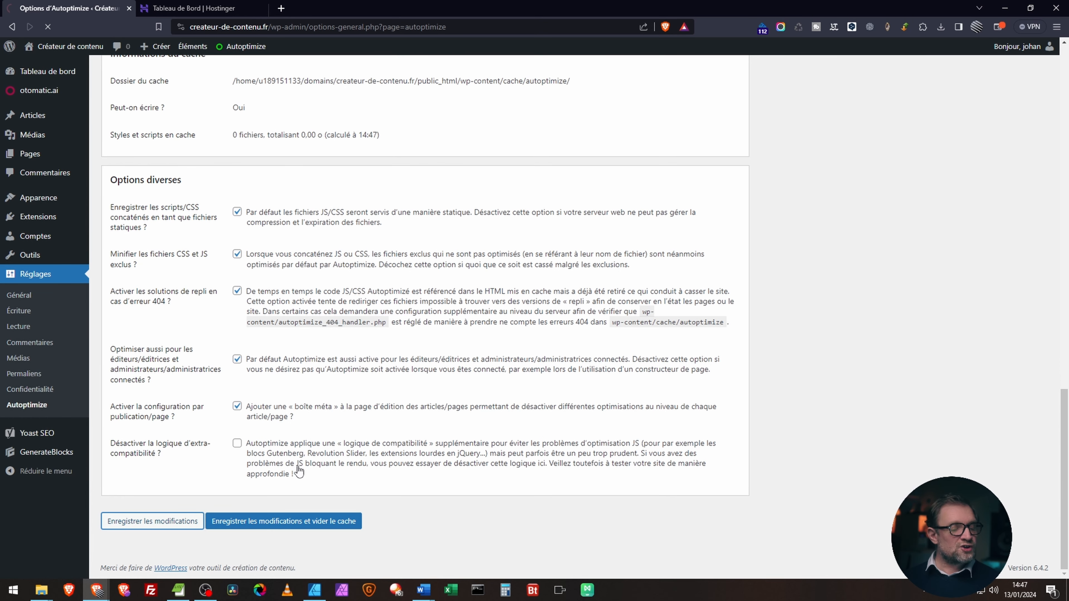
pyautogui.click(261, 521)
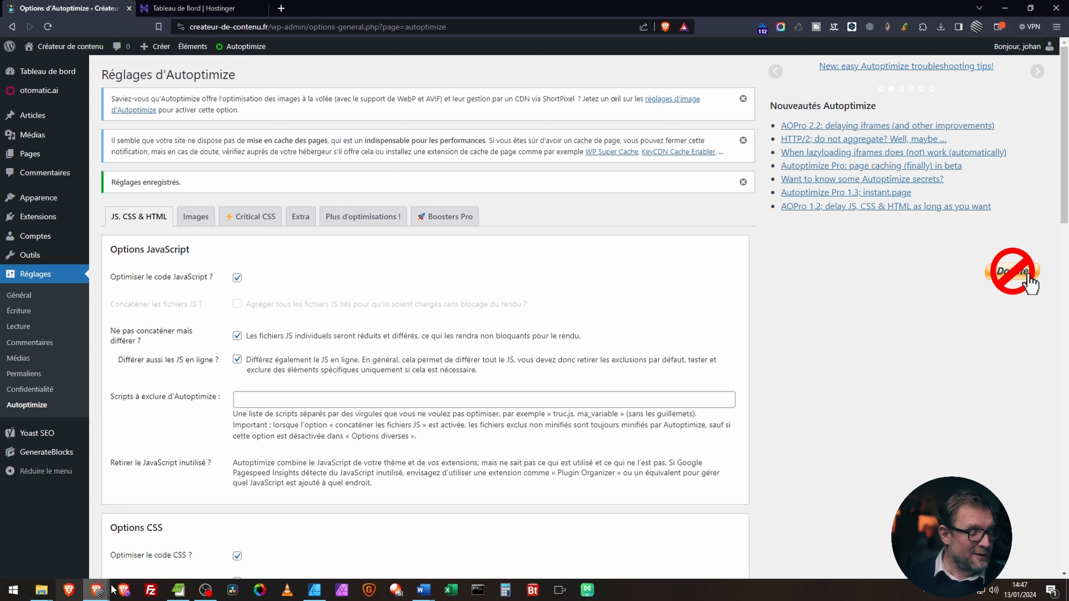
# - Switch to the createur-de-contenu.fr home page window, reload the page and generate a new Lighthouse report for mobile
pyautogui.moveTo(103, 589)
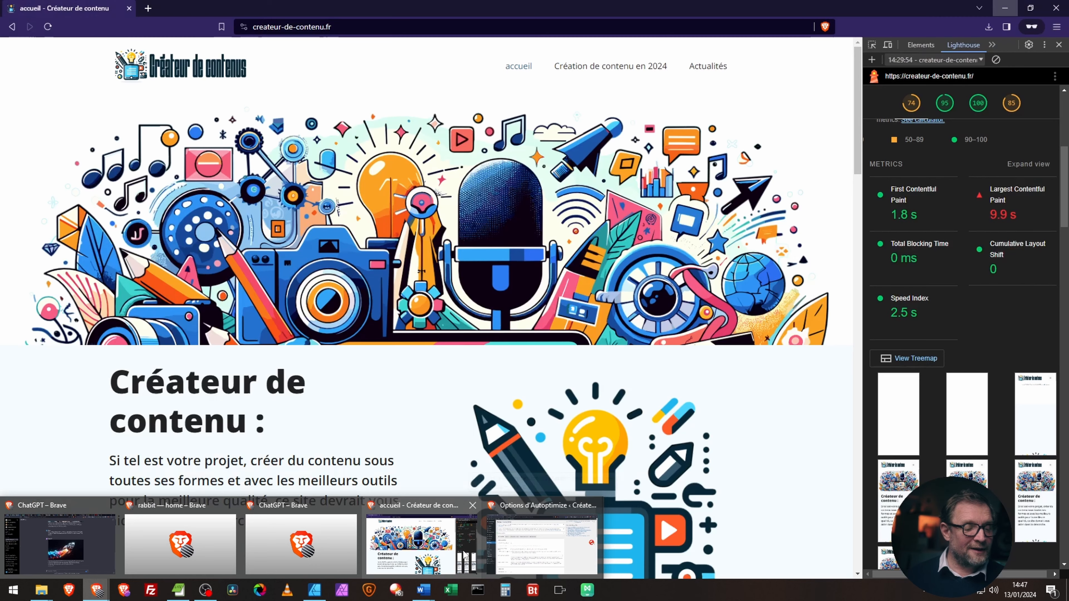
pyautogui.click(440, 549)
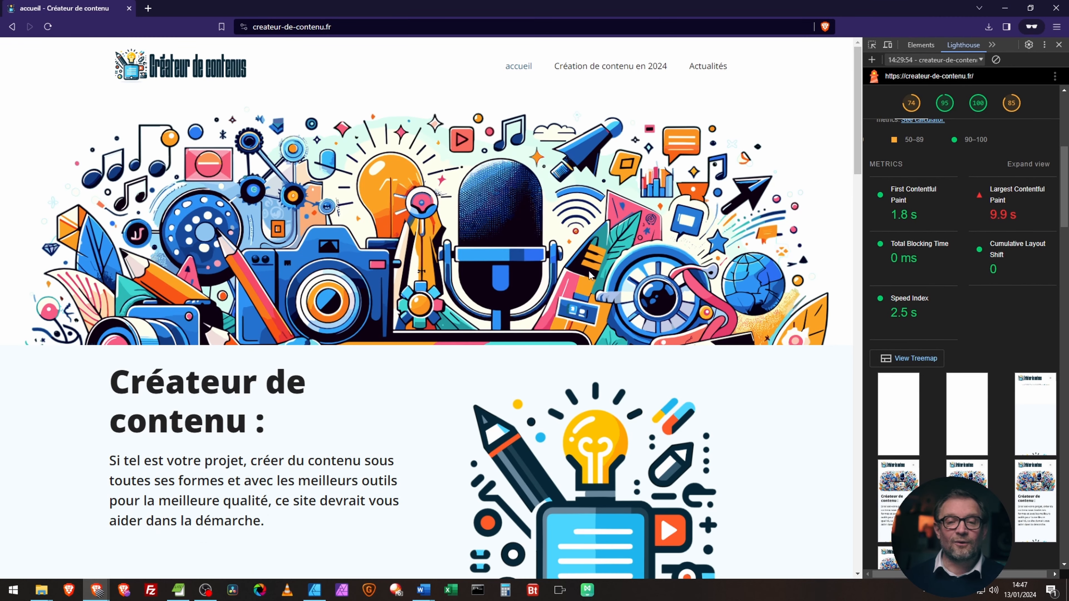
pyautogui.click(980, 61)
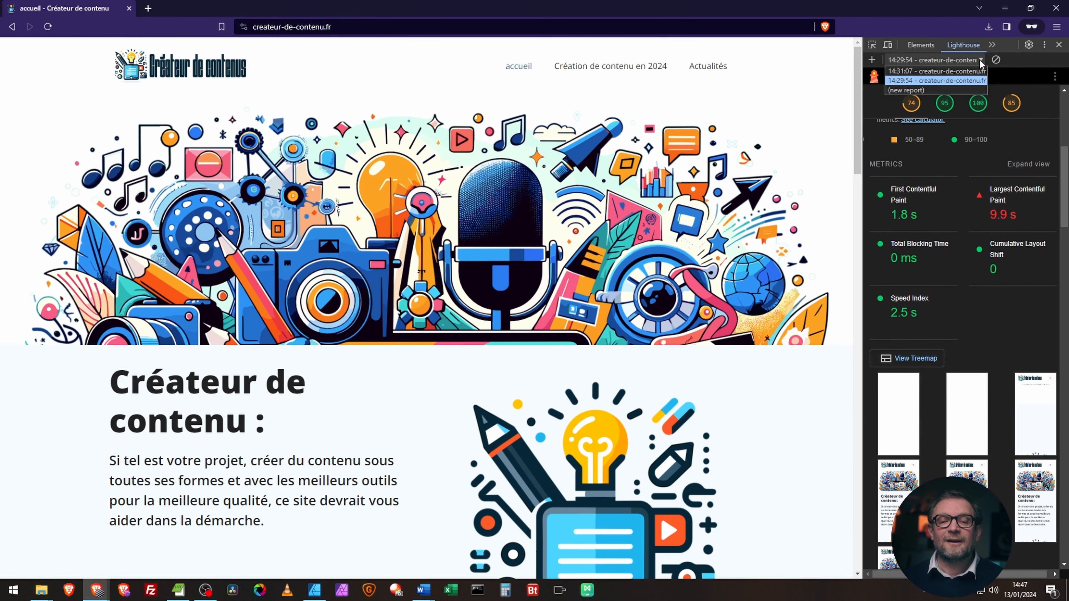
pyautogui.click(909, 91)
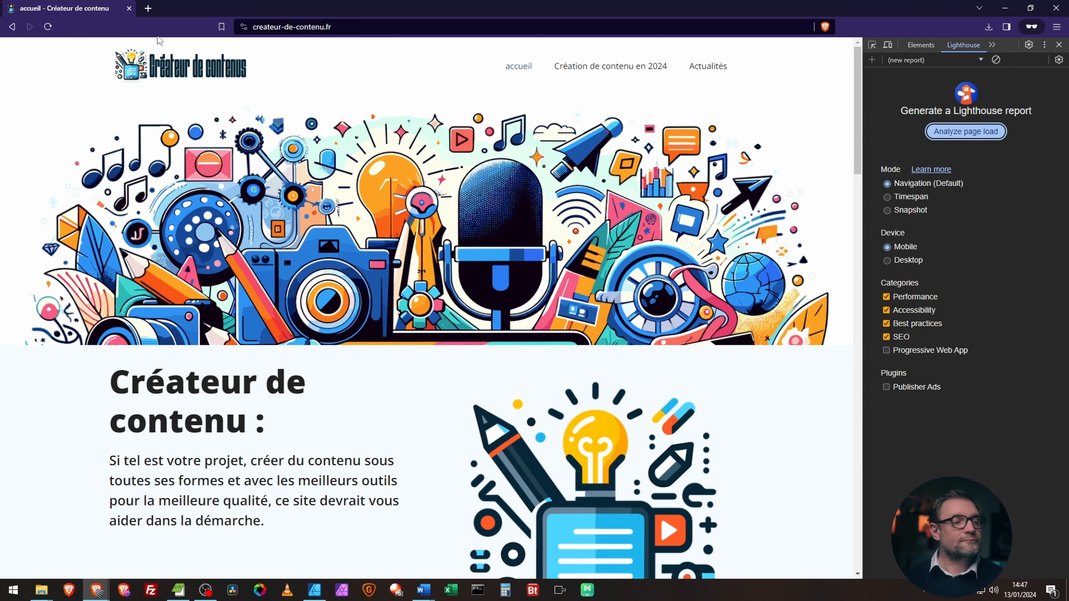
pyautogui.click(47, 26)
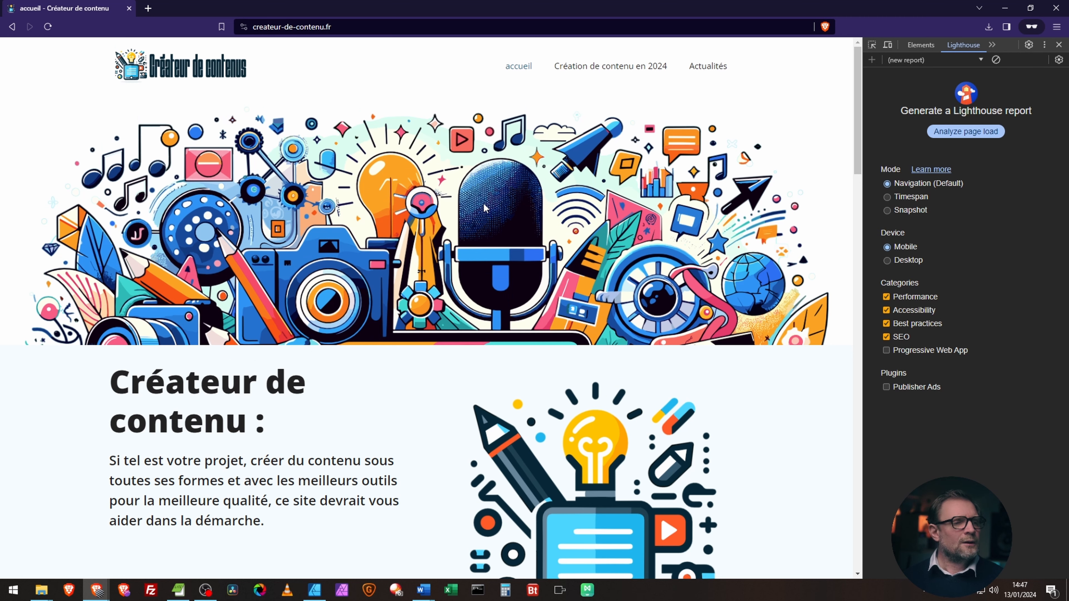
pyautogui.click(982, 133)
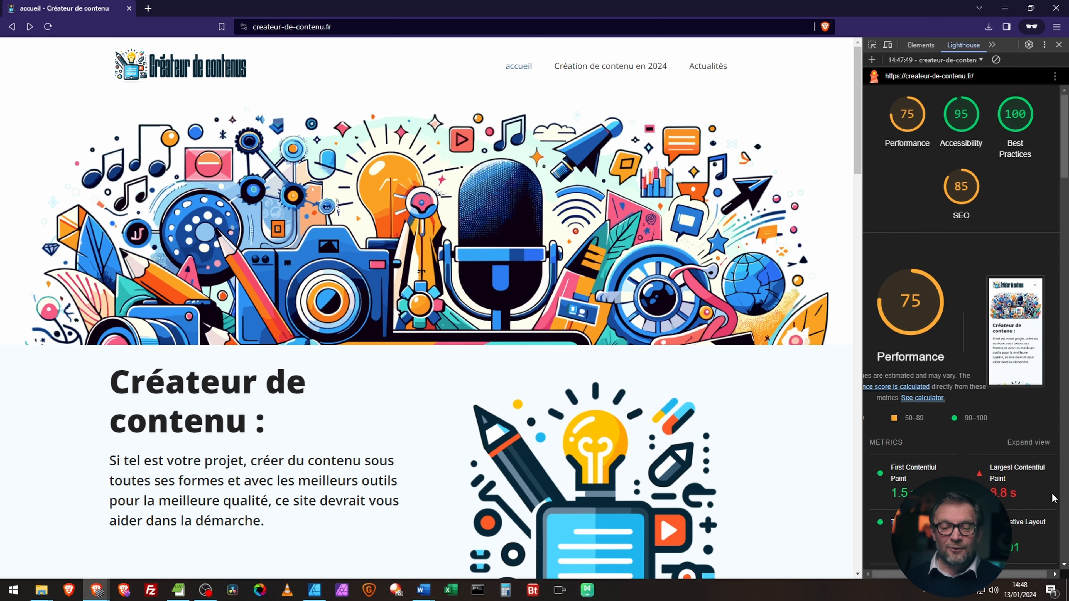
# - Compare the new Lighthouse report with the 14:29:54 one, examining the performance score, metrics and page-load thumbnails
pyautogui.scroll(-13, 461, 270)
pyautogui.scroll(13, 457, 276)
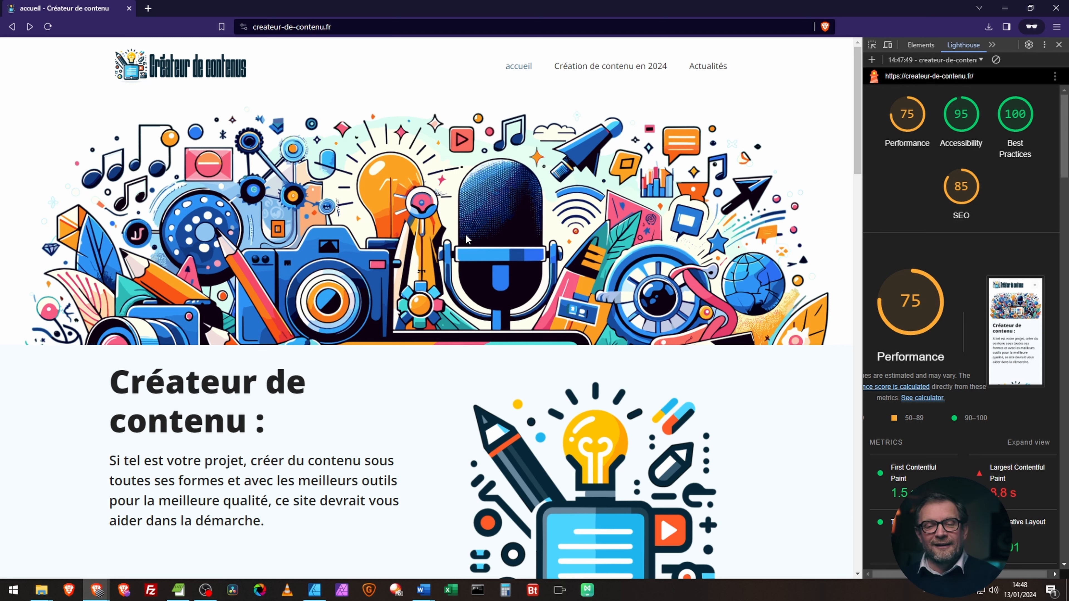
pyautogui.click(981, 61)
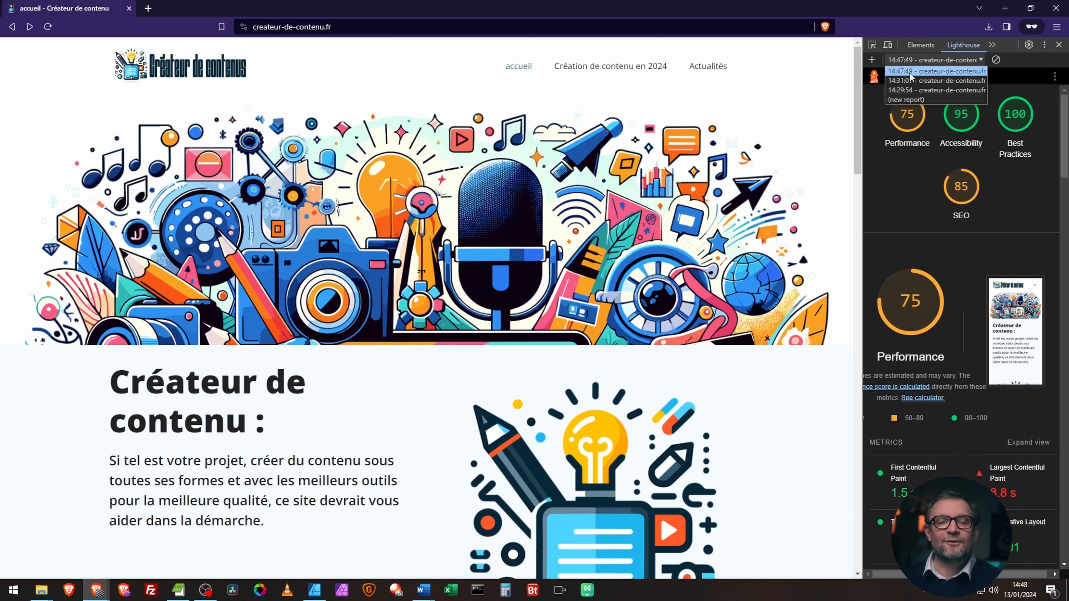
pyautogui.click(929, 91)
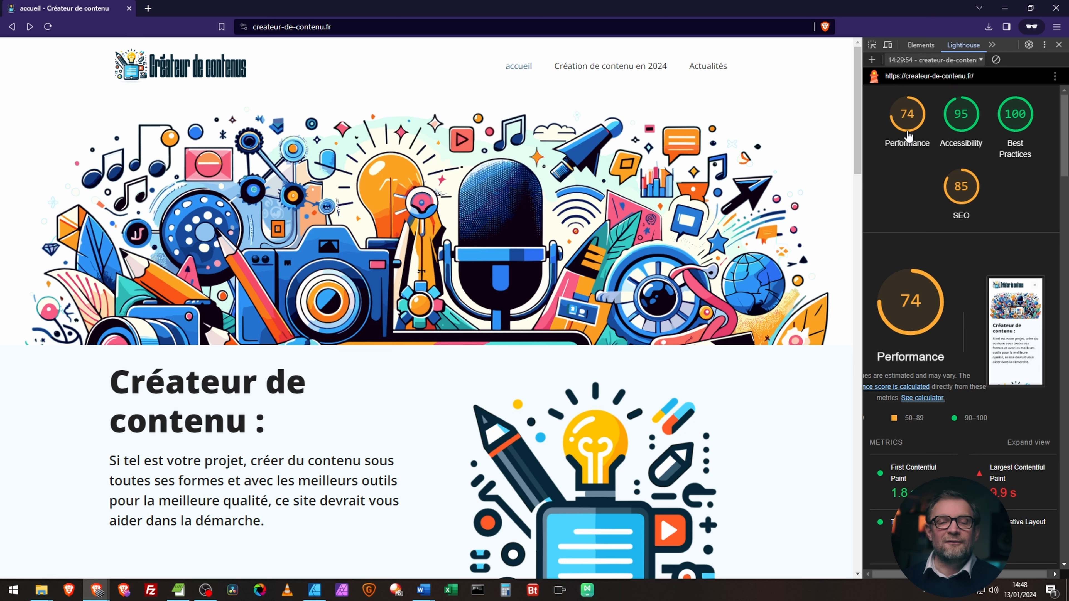
pyautogui.click(979, 59)
pyautogui.click(922, 71)
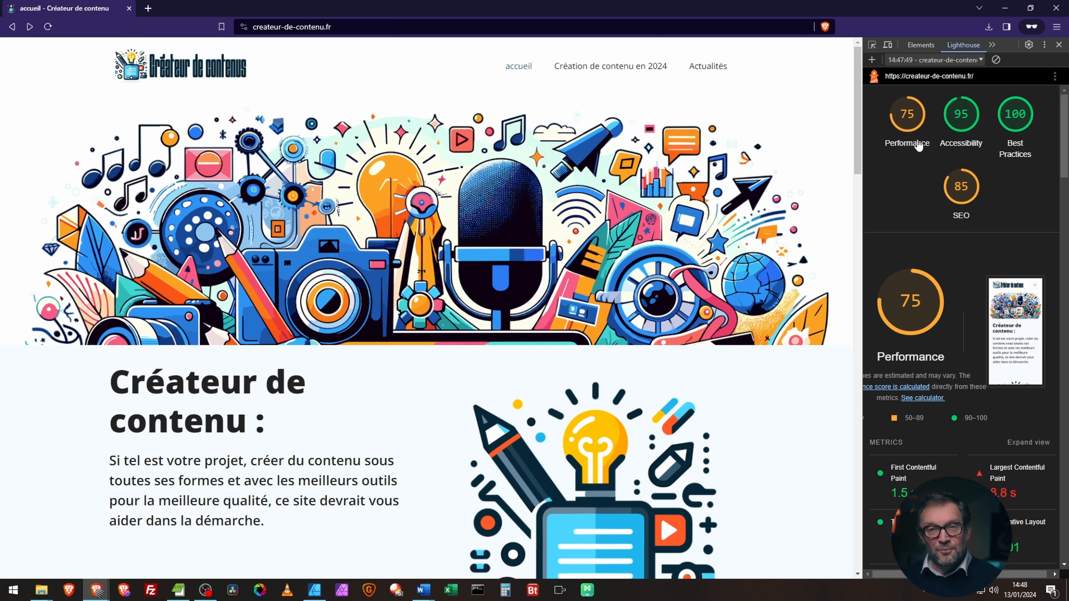
pyautogui.scroll(-7, 919, 292)
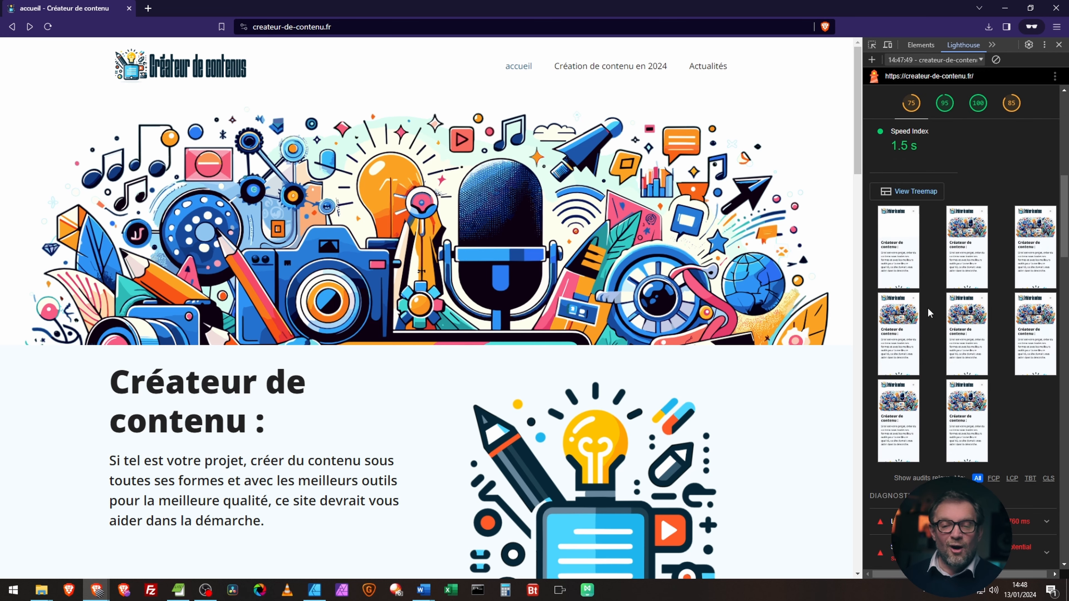
pyautogui.scroll(-1, 938, 362)
pyautogui.scroll(8, 937, 365)
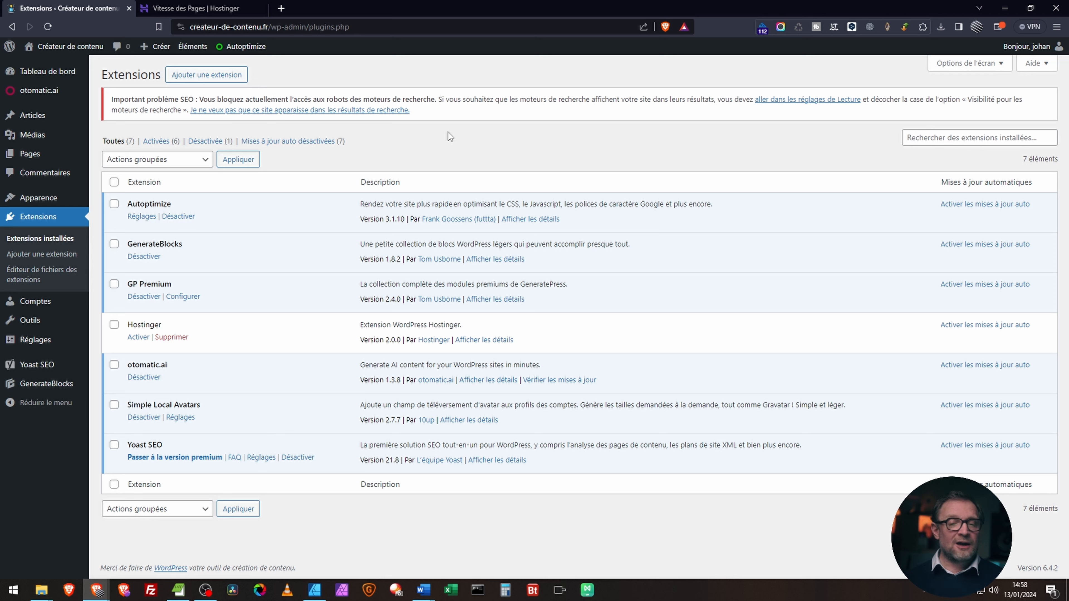
# - Find the Converter for Media plugin among the WordPress extensions, install it and activate it
pyautogui.click(208, 80)
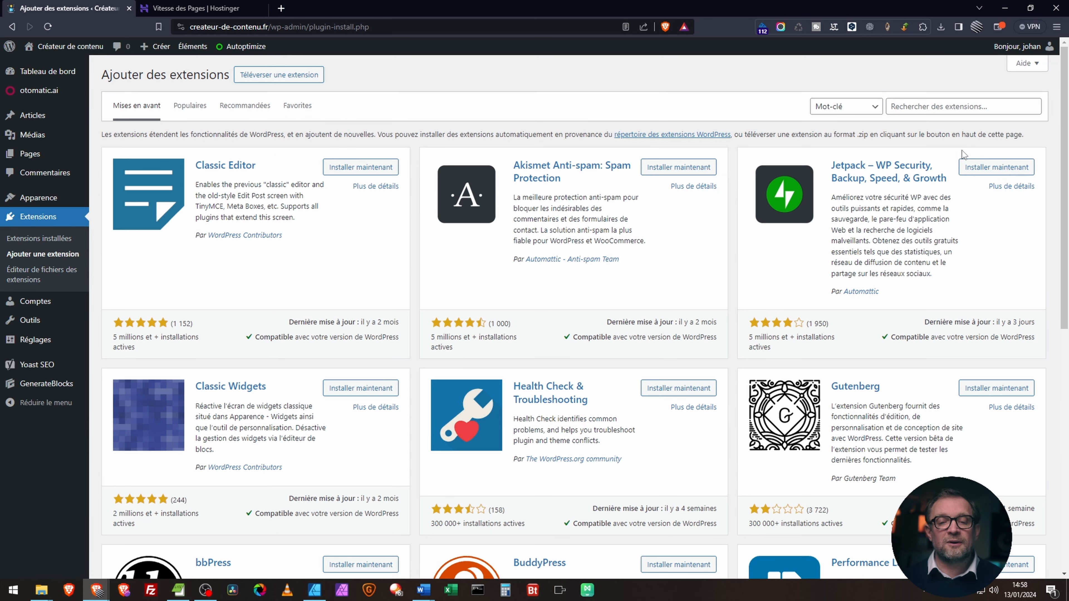
pyautogui.click(942, 108)
pyautogui.write('Converter for Media')
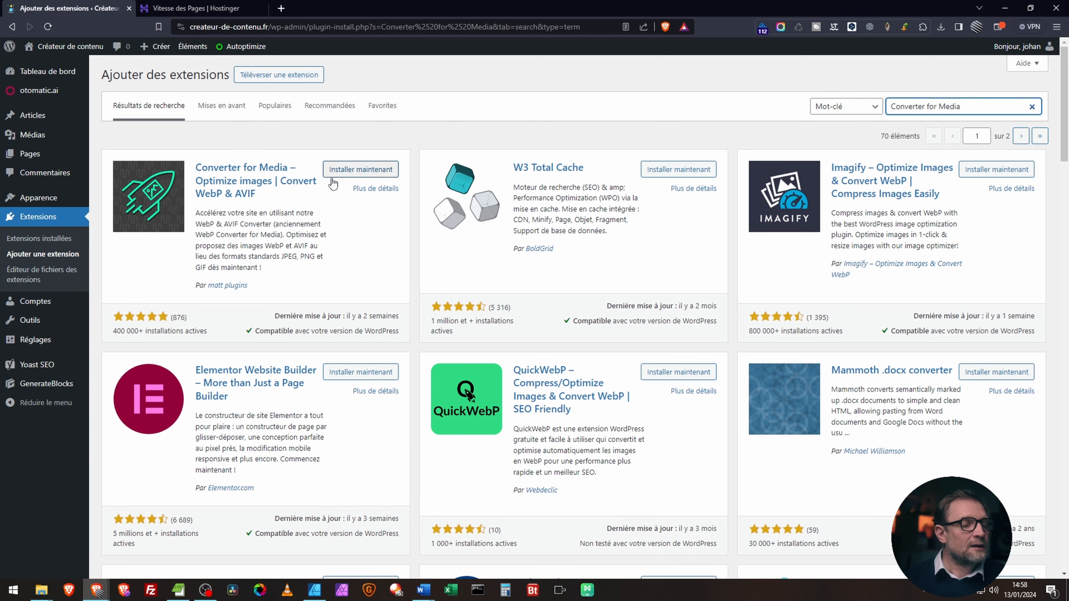
pyautogui.click(363, 170)
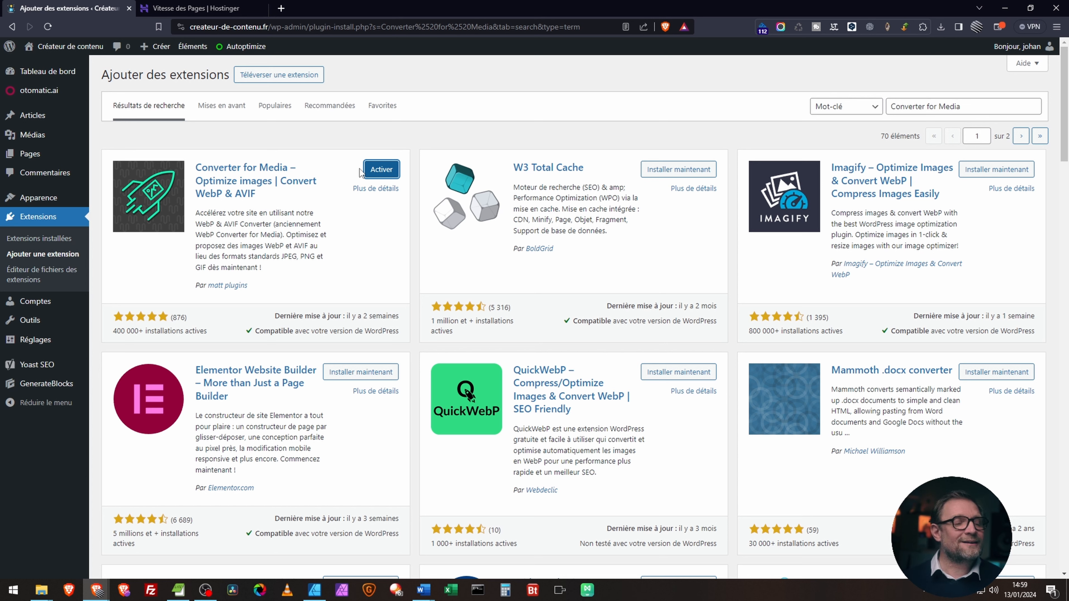
pyautogui.click(380, 171)
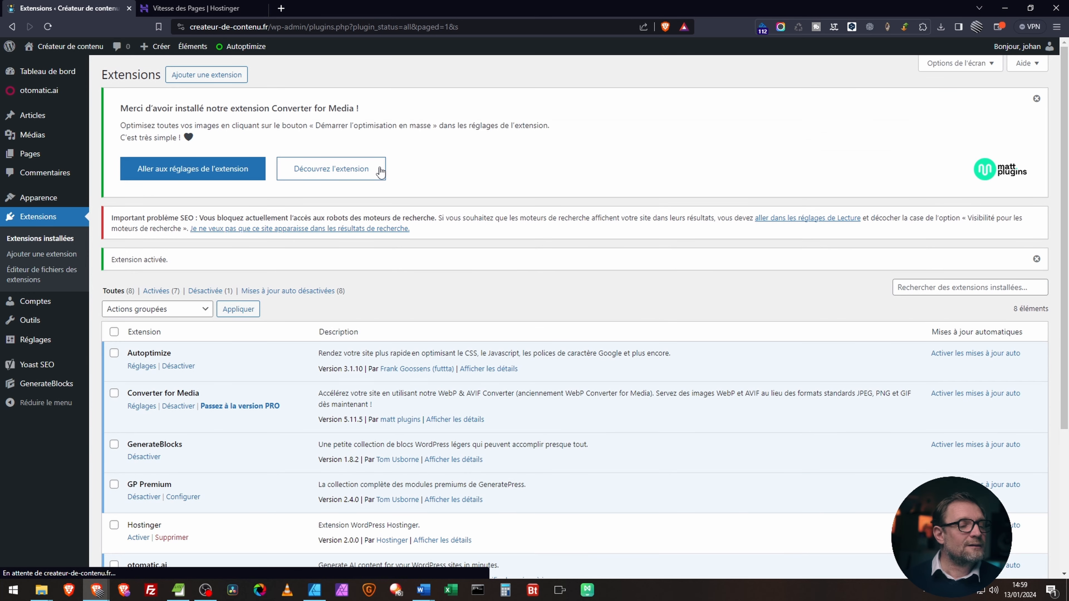
# - Open the Converter for Media settings and review the output formats, supported directories, image dimensions, new-image conversion and bulk optimization options
pyautogui.scroll(-4, 485, 164)
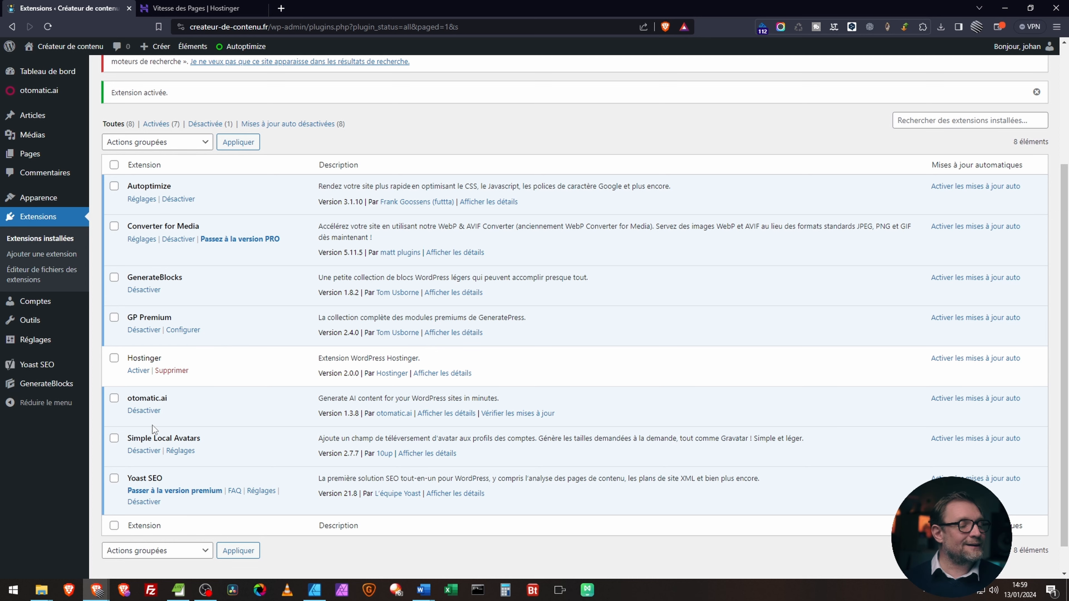
pyautogui.click(145, 240)
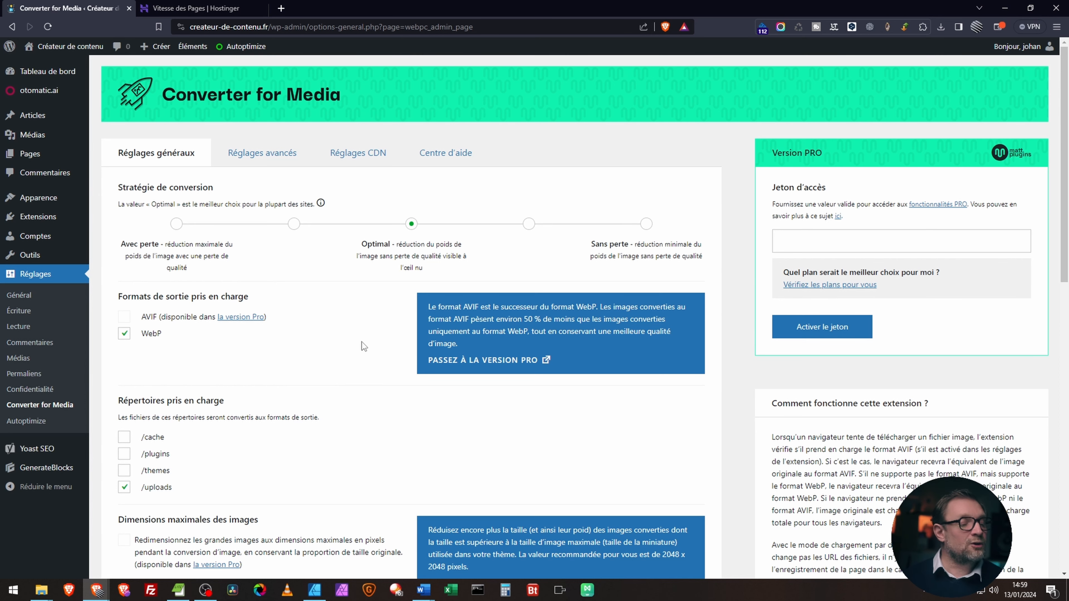
pyautogui.scroll(-1, 340, 351)
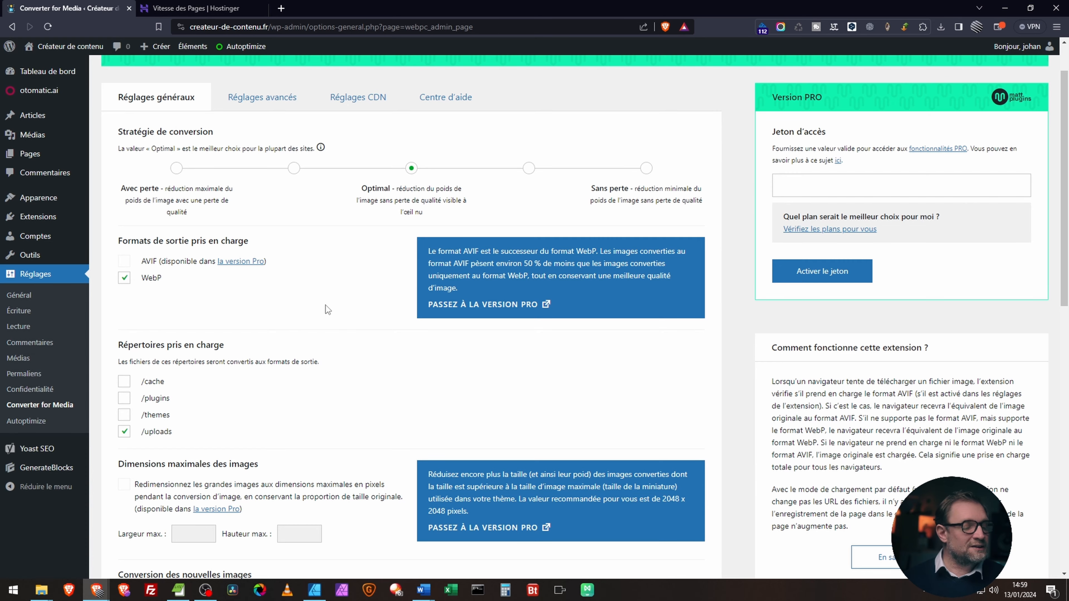
pyautogui.scroll(-2, 336, 305)
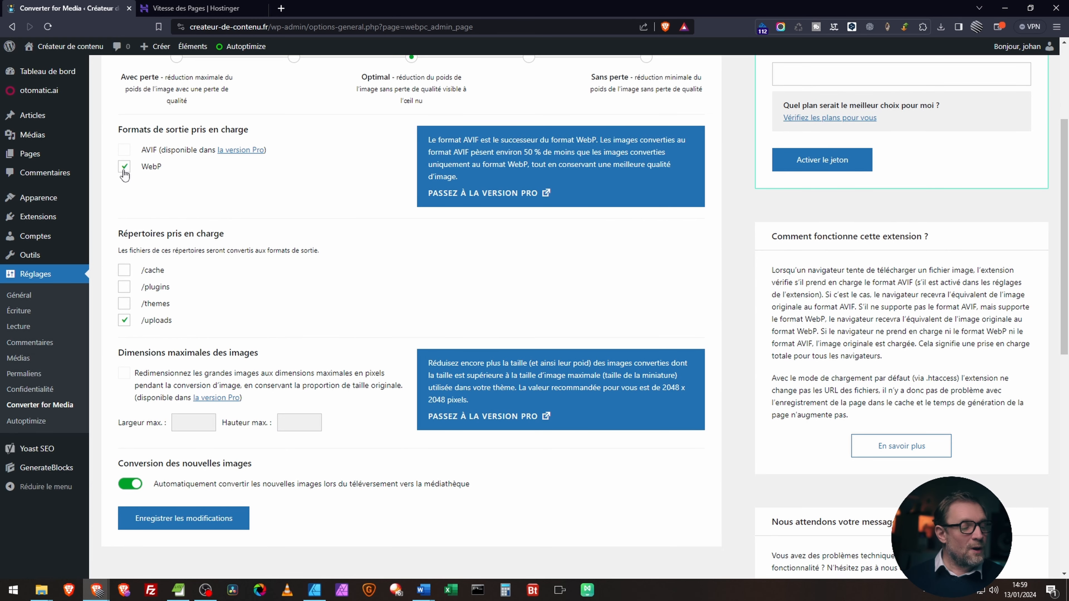
pyautogui.scroll(-1, 401, 281)
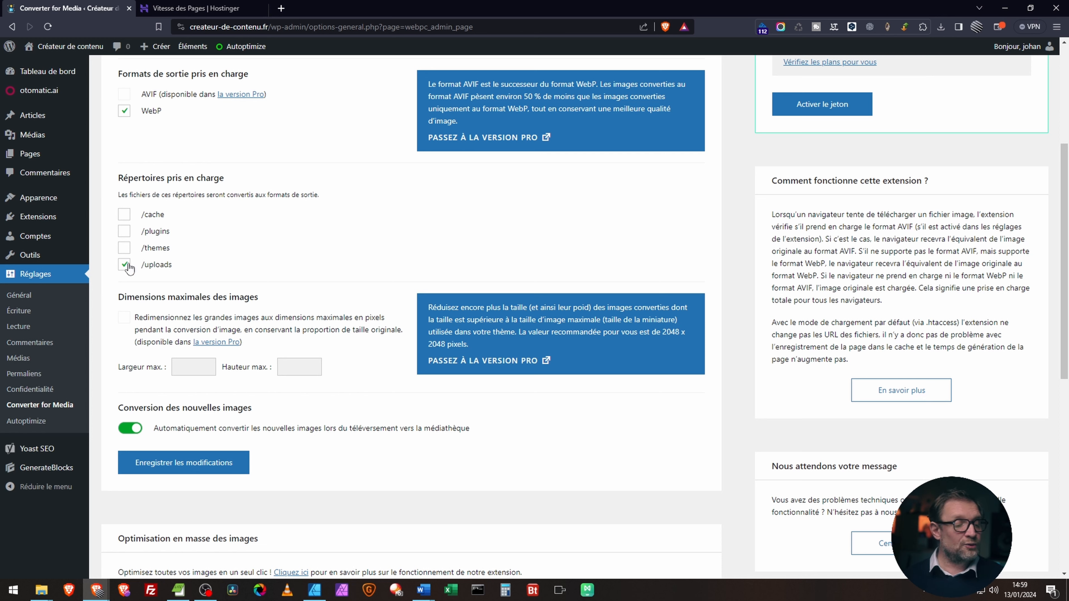
pyautogui.scroll(-1, 352, 208)
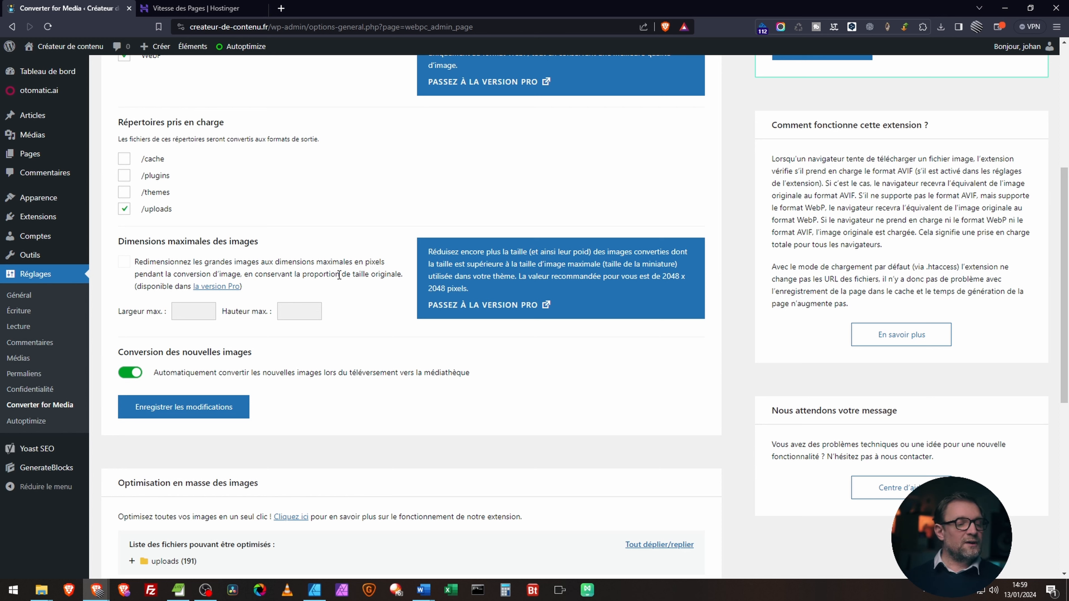
pyautogui.scroll(-3, 339, 275)
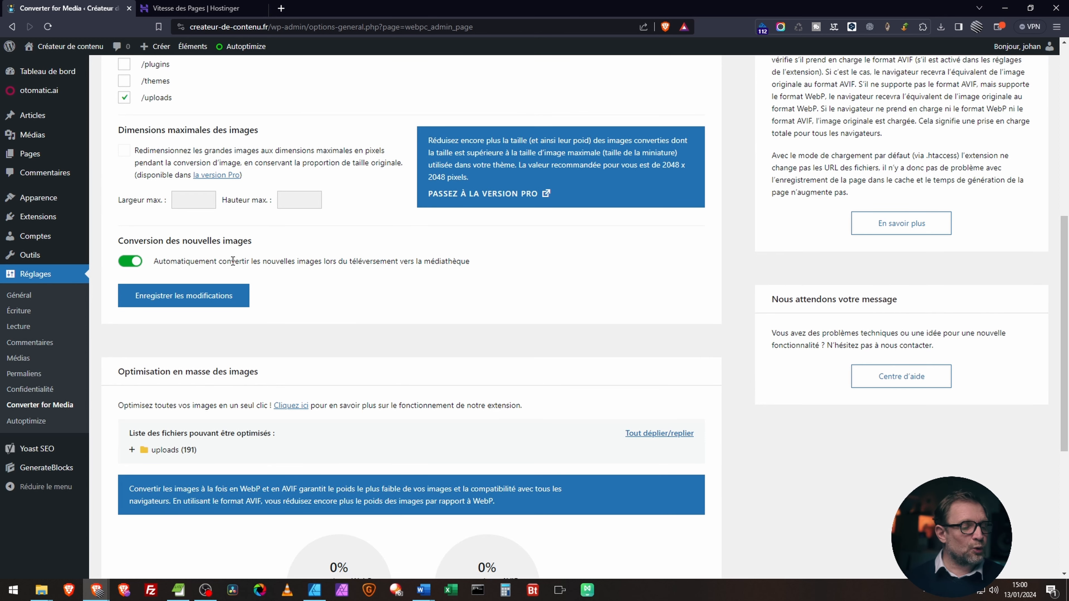
pyautogui.scroll(-1, 375, 255)
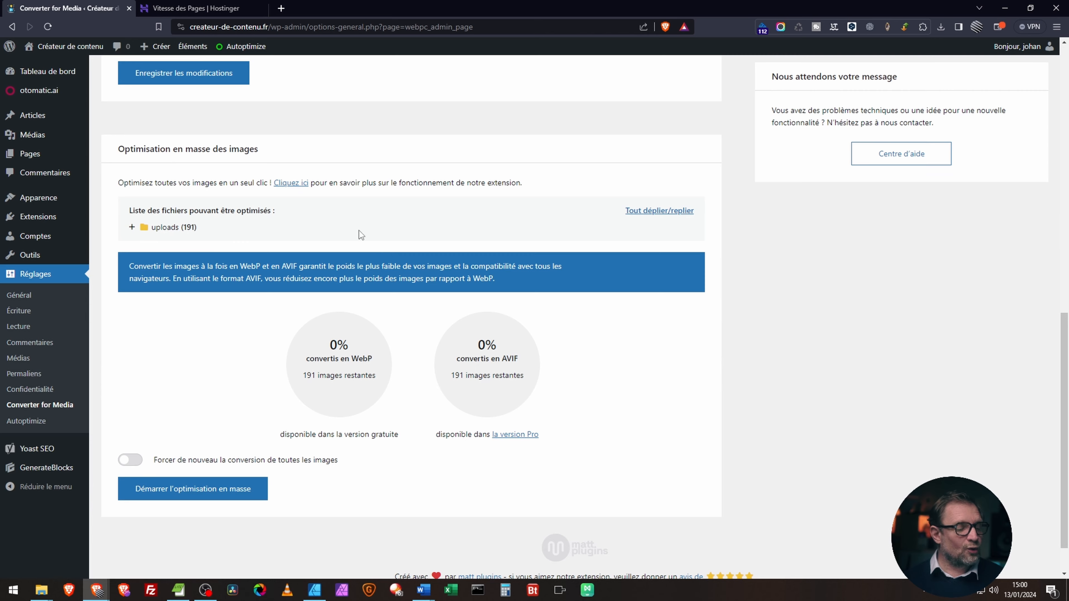
pyautogui.scroll(-1, 444, 240)
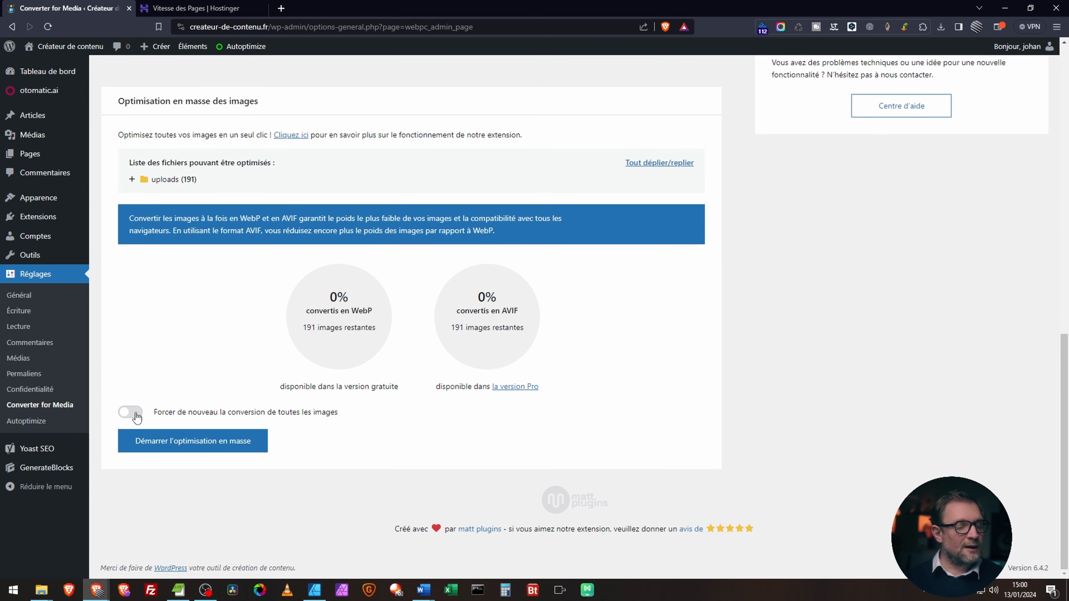
pyautogui.scroll(1, 328, 412)
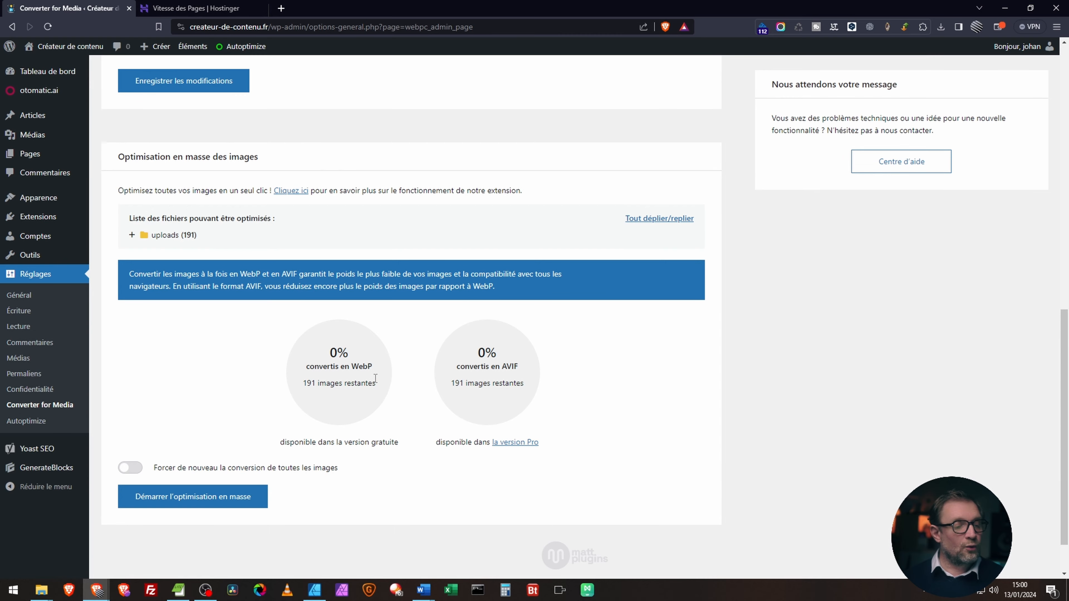
pyautogui.scroll(-1, 376, 378)
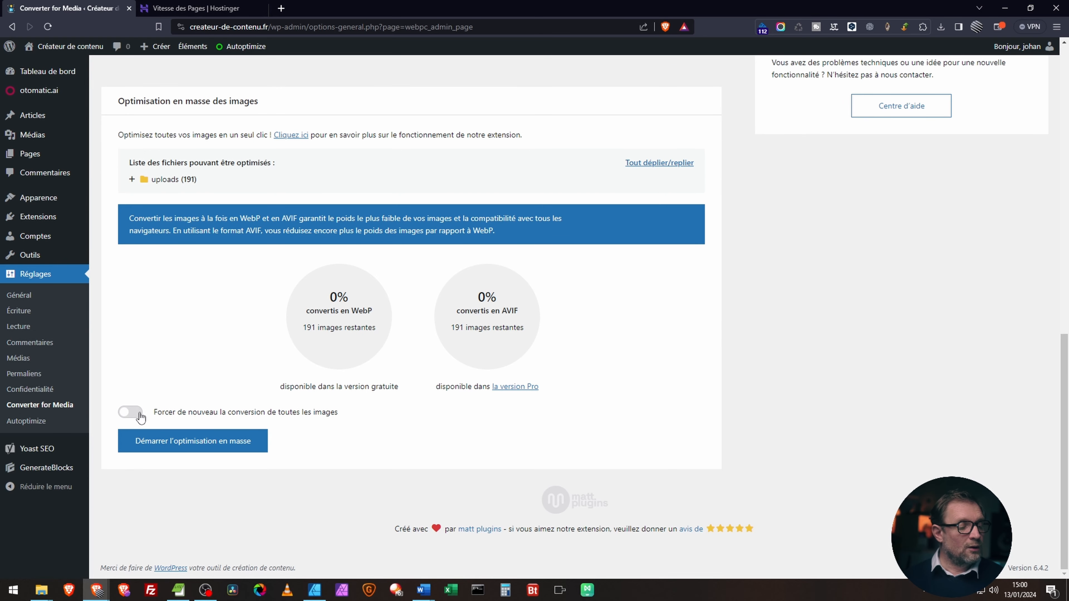
# - Run the bulk WebP optimization of the uploads with forced reconversion of all images left off, and dismiss the AVIF promotion
pyautogui.click(131, 412)
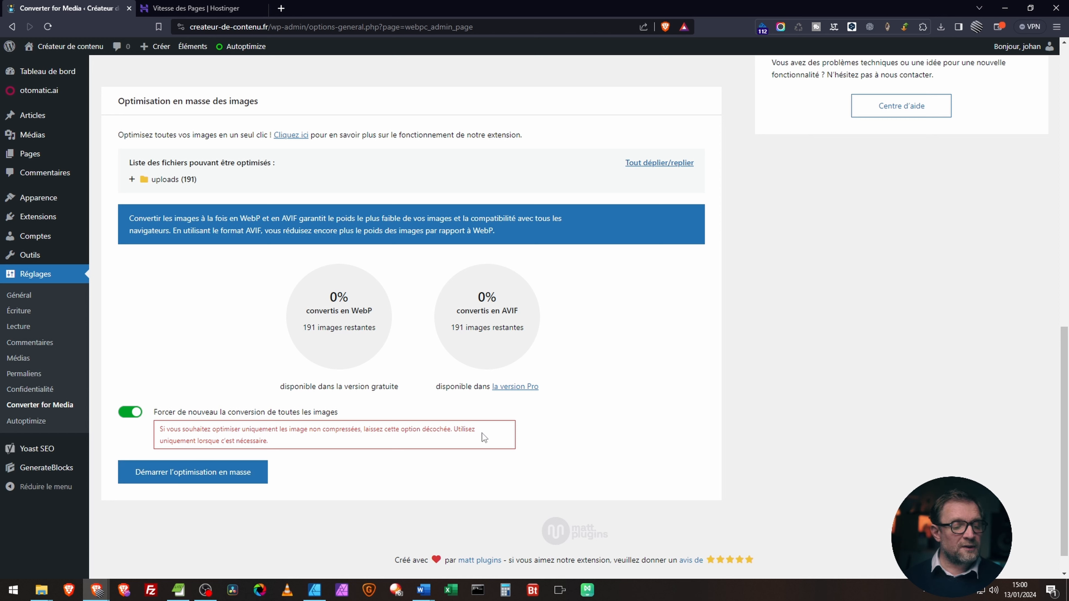
pyautogui.click(134, 414)
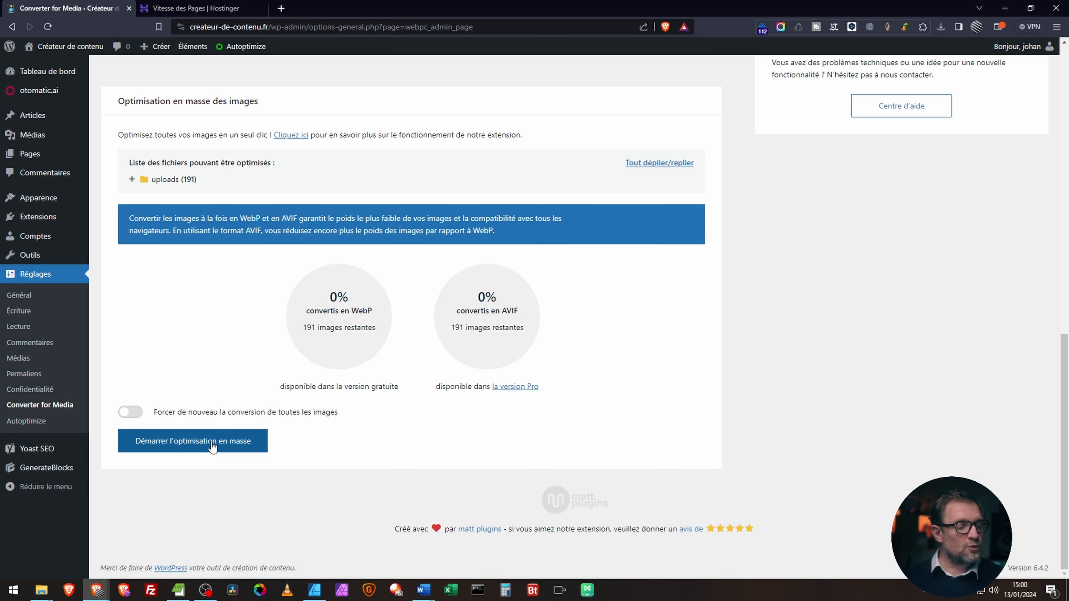
pyautogui.click(212, 447)
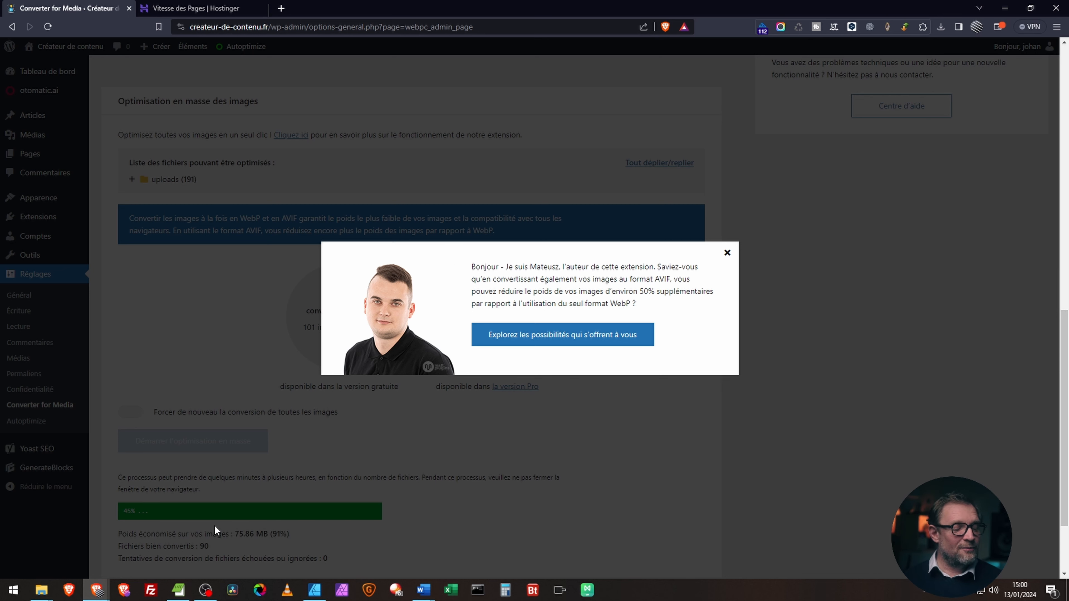
pyautogui.click(730, 255)
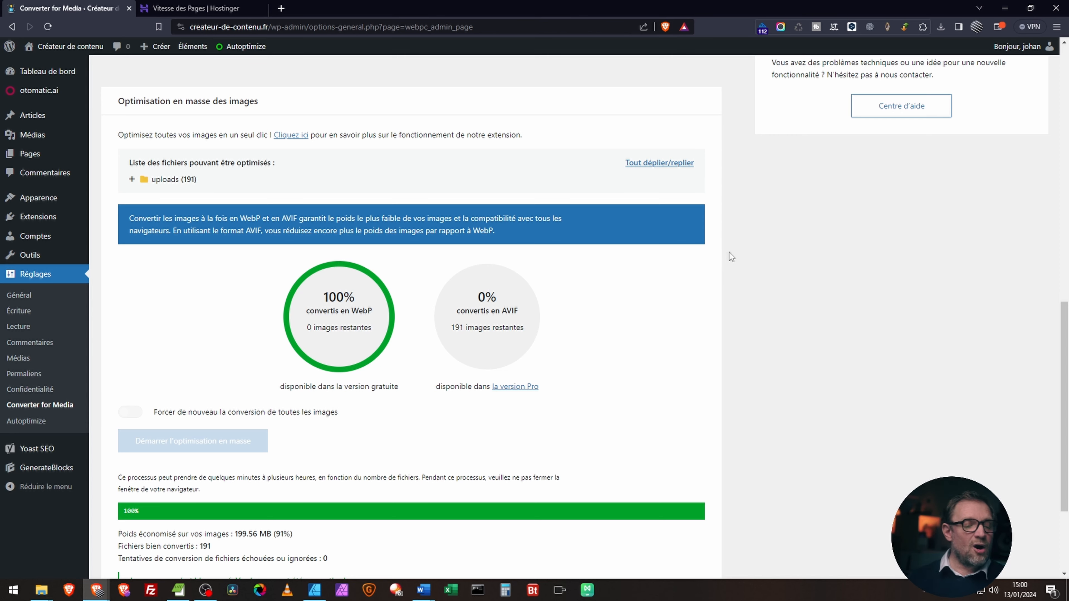
# - Review the advanced Converter for Media settings for file extensions, conversion method, image loading mode and extra functions, and save them
pyautogui.scroll(15, 571, 390)
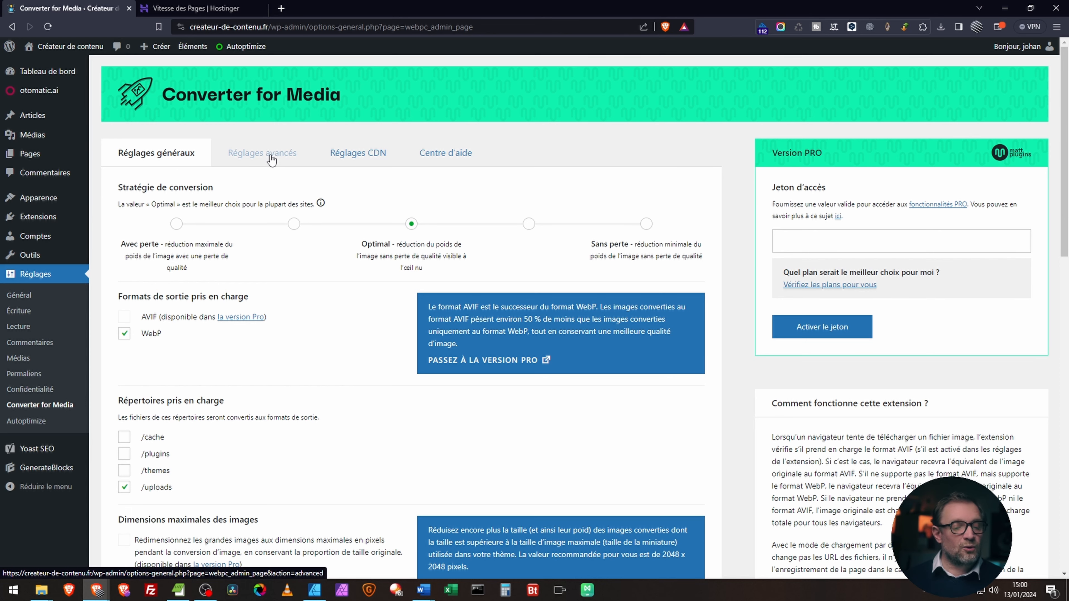
pyautogui.click(272, 161)
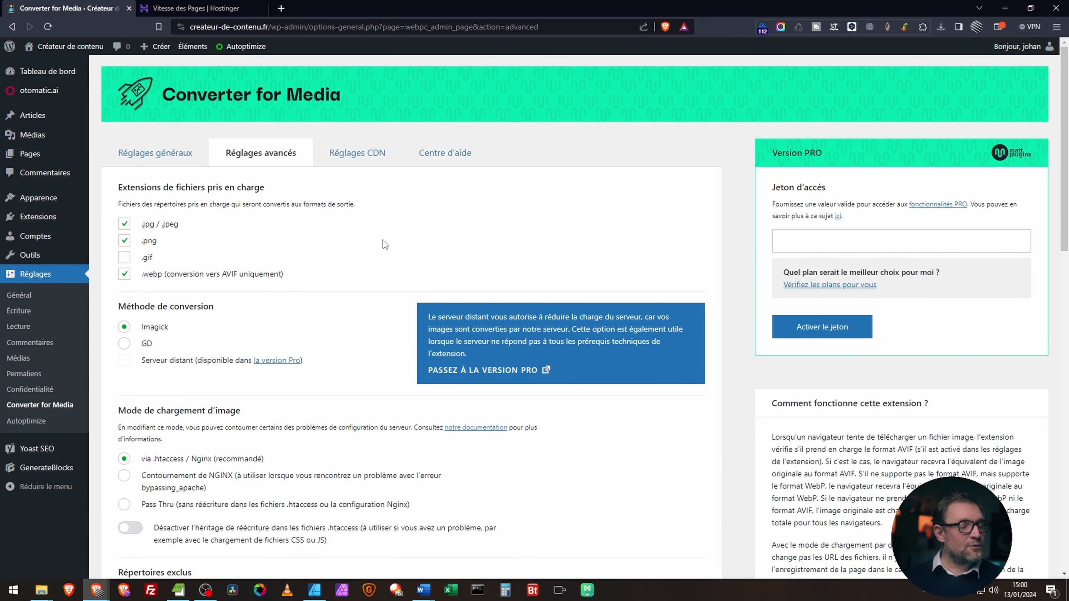
pyautogui.scroll(-3, 390, 238)
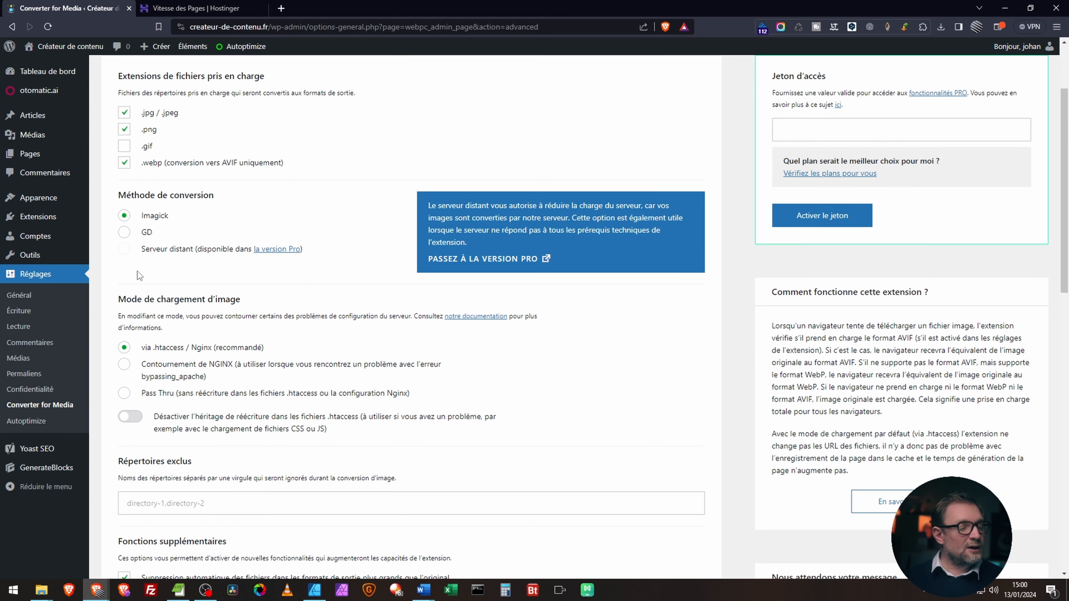
pyautogui.scroll(-3, 389, 238)
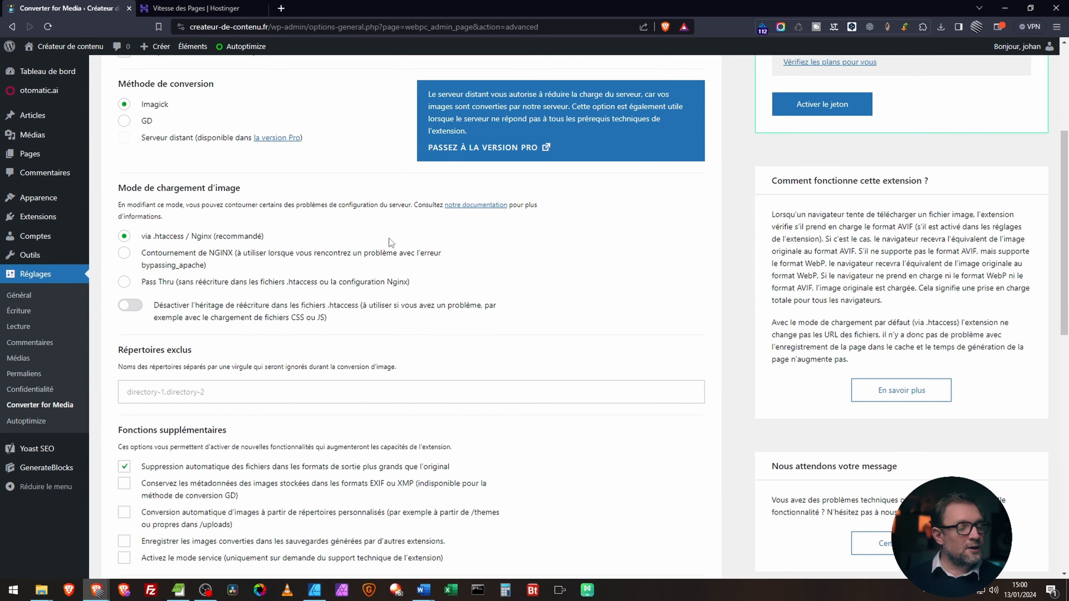
pyautogui.scroll(5, 379, 251)
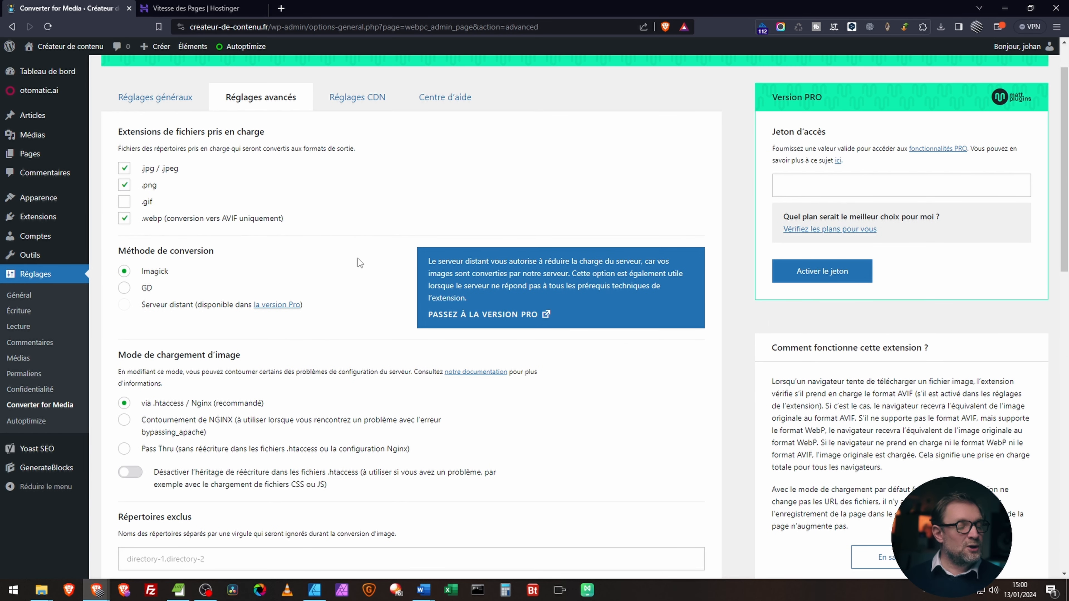
pyautogui.scroll(-1, 364, 260)
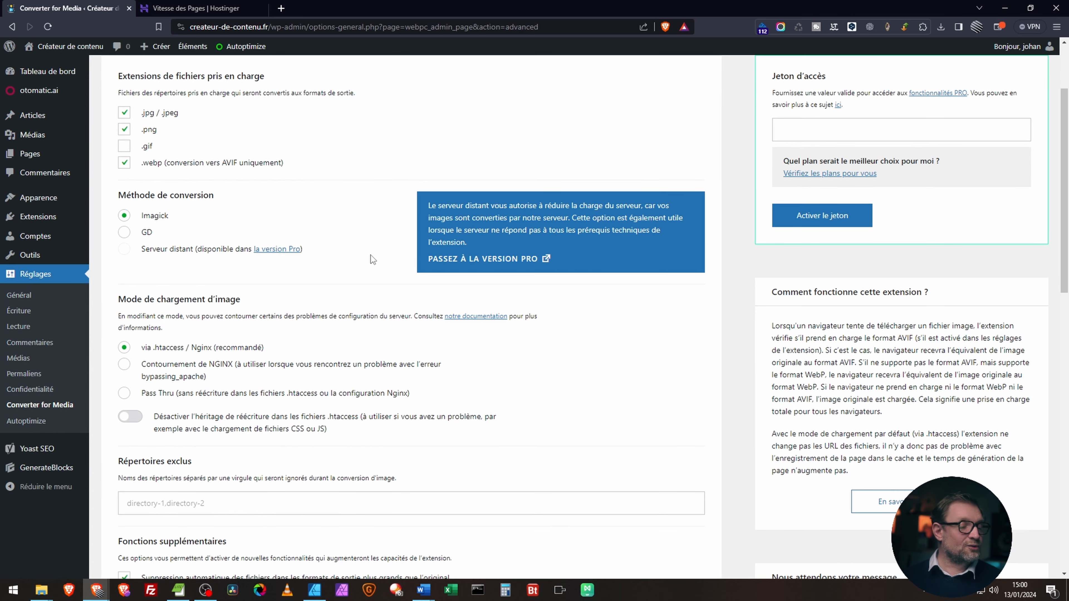
pyautogui.scroll(-2, 373, 259)
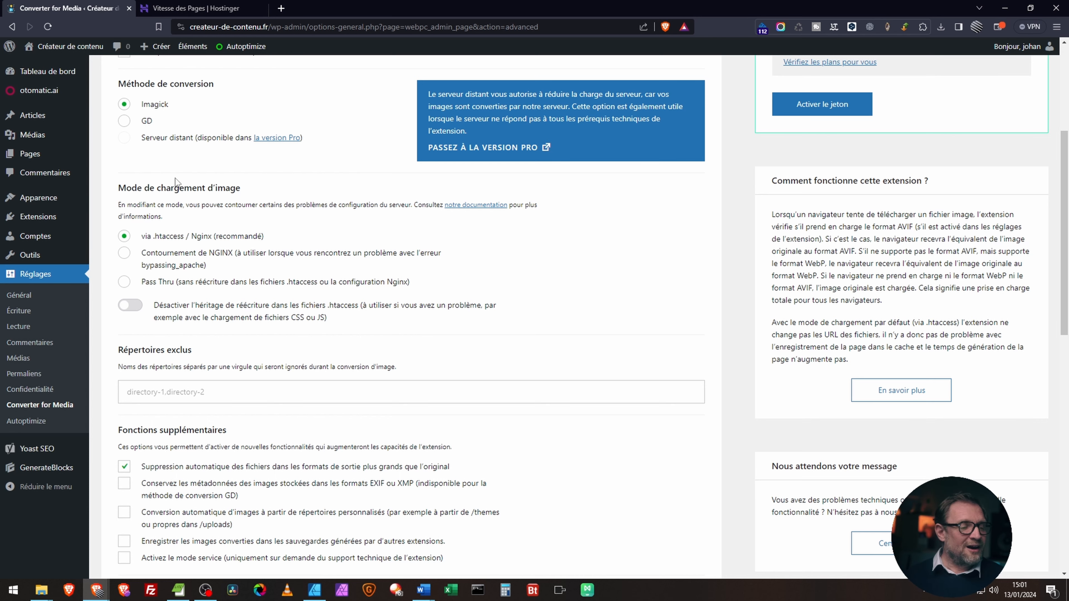
pyautogui.scroll(-3, 127, 211)
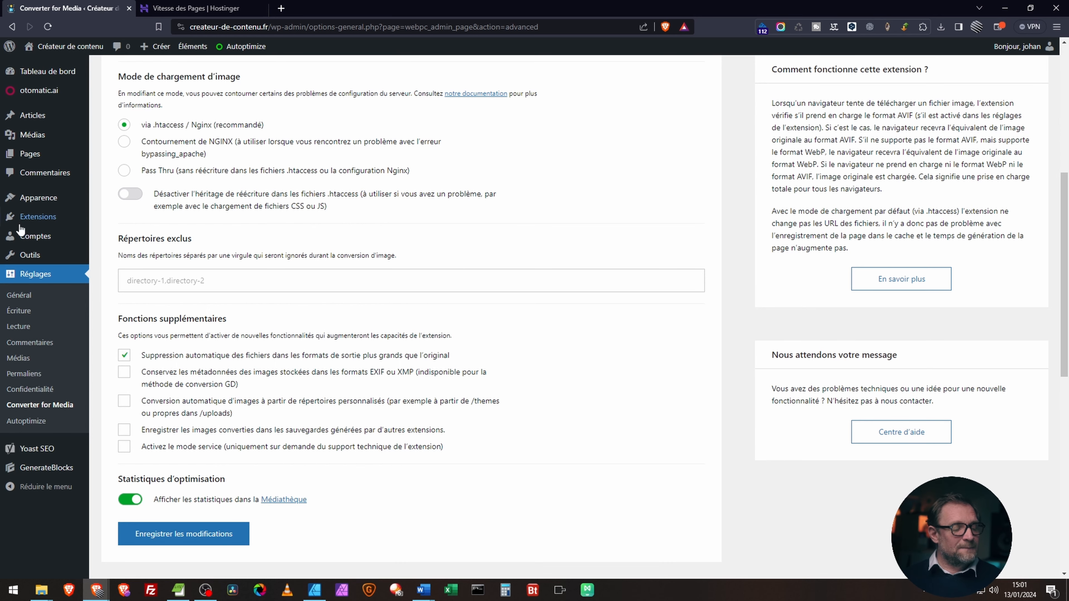
pyautogui.scroll(-3, 273, 293)
pyautogui.scroll(-4, 261, 428)
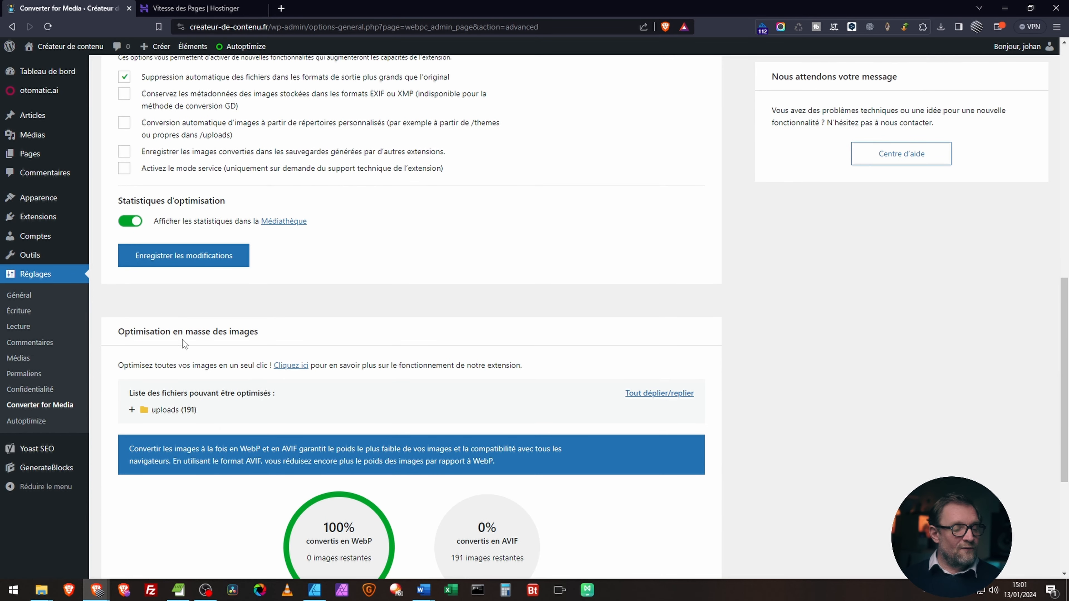
pyautogui.click(180, 256)
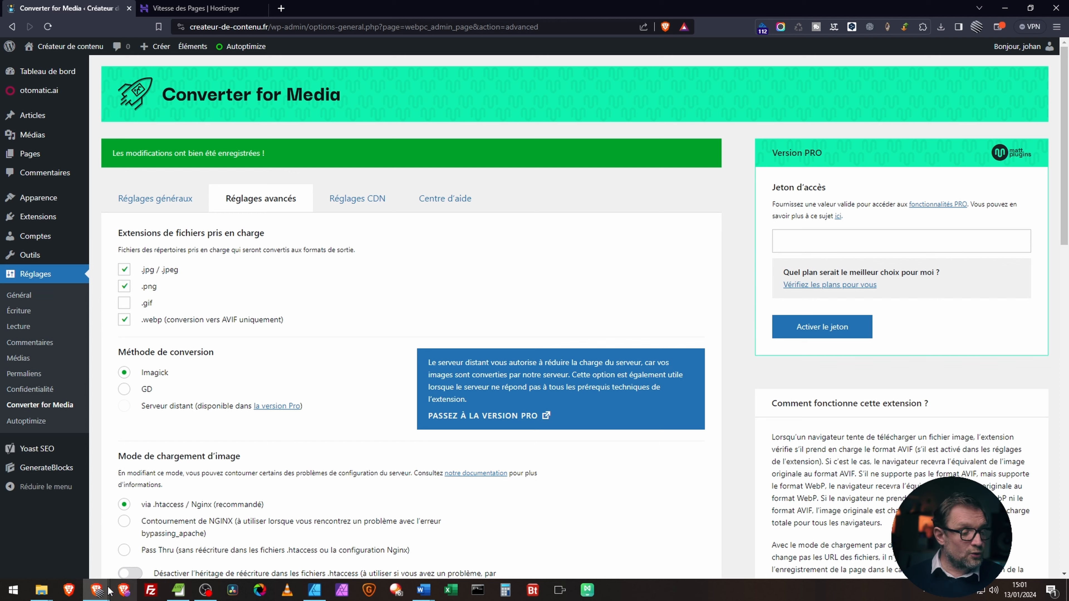
# - Switch to the private browser window showing createur-de-contenu.fr and generate a new Lighthouse report for mobile page load
pyautogui.moveTo(106, 589)
pyautogui.click(405, 569)
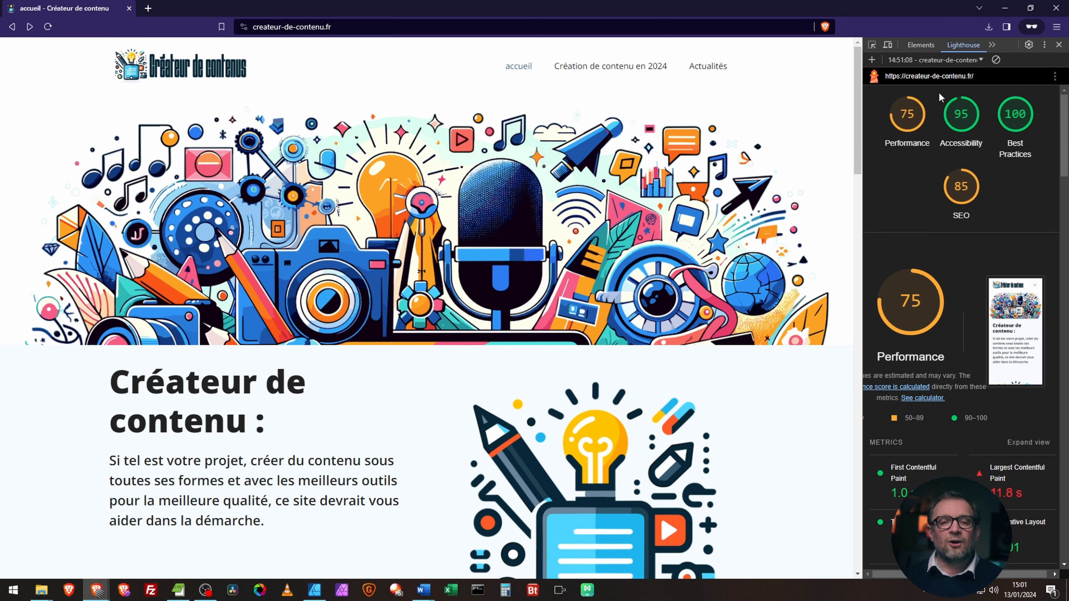
pyautogui.click(981, 61)
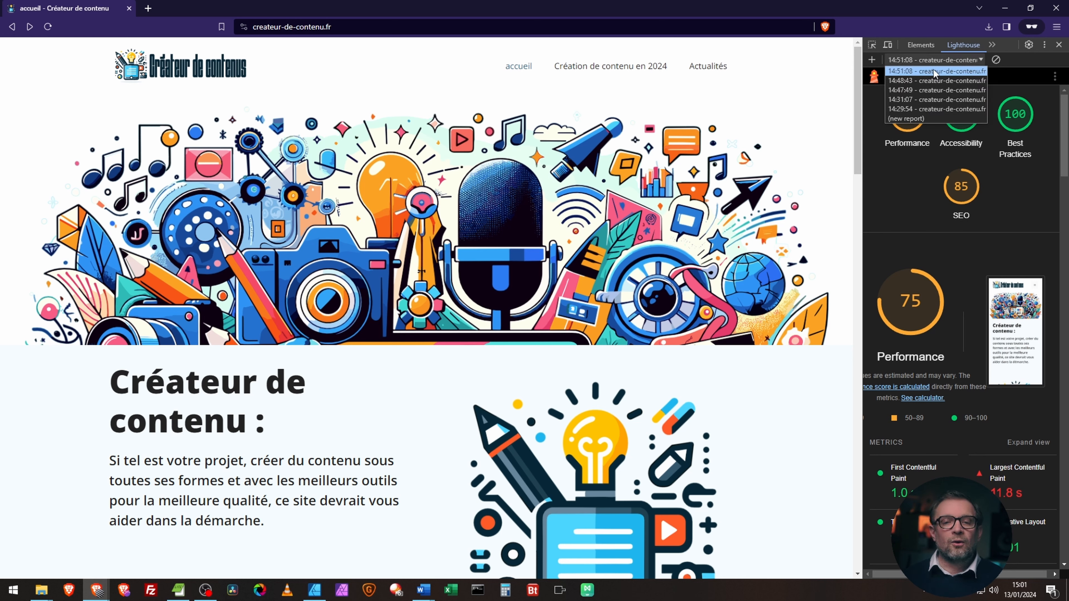
pyautogui.click(947, 123)
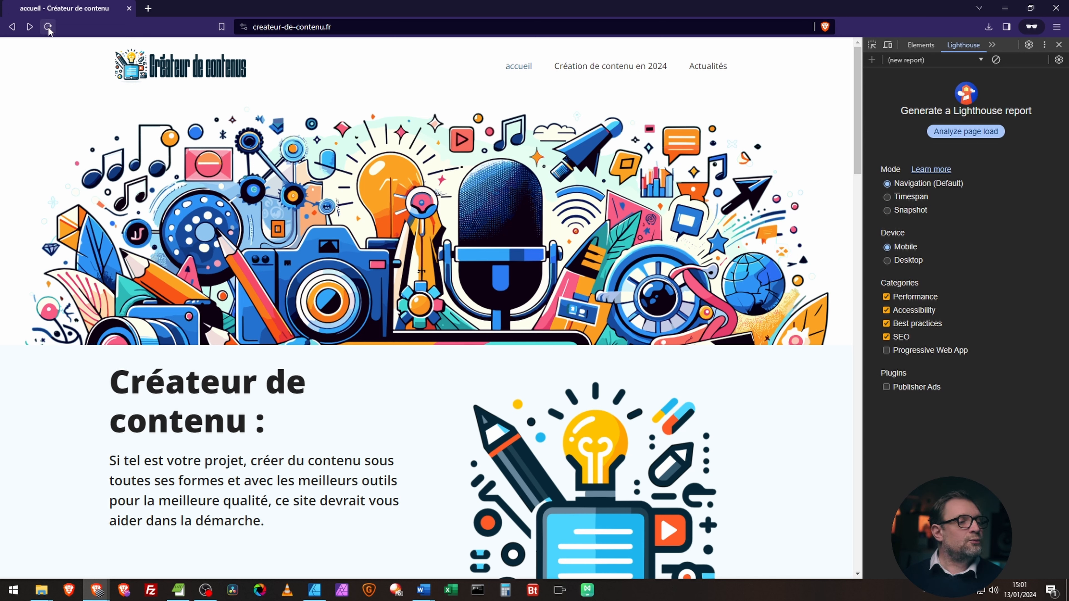
pyautogui.click(977, 133)
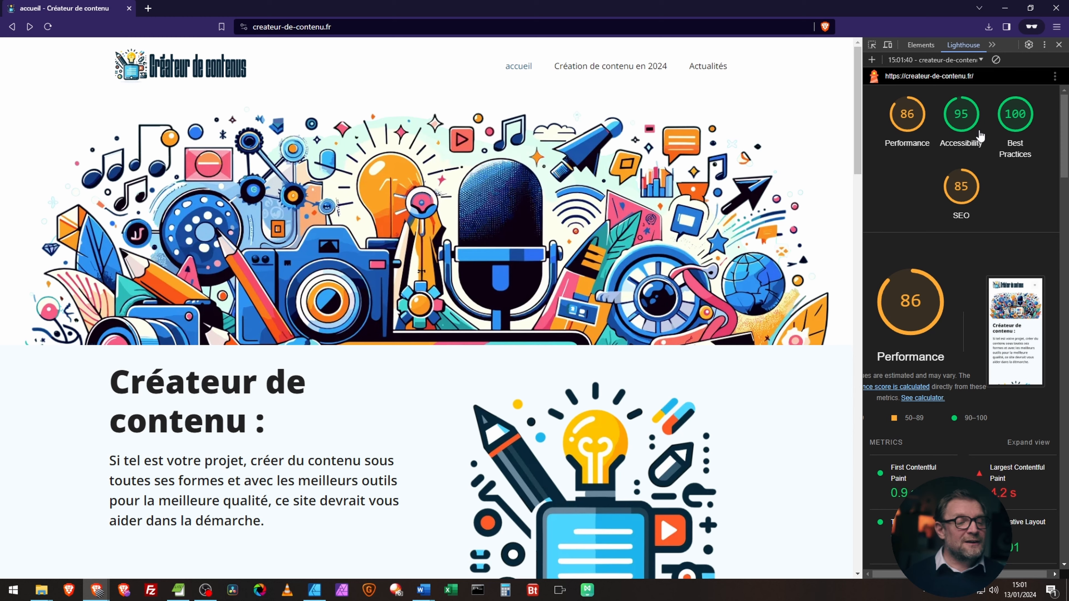
# - Look through the whole homepage down to the footer, checking how the converted images display
pyautogui.scroll(-4, 606, 275)
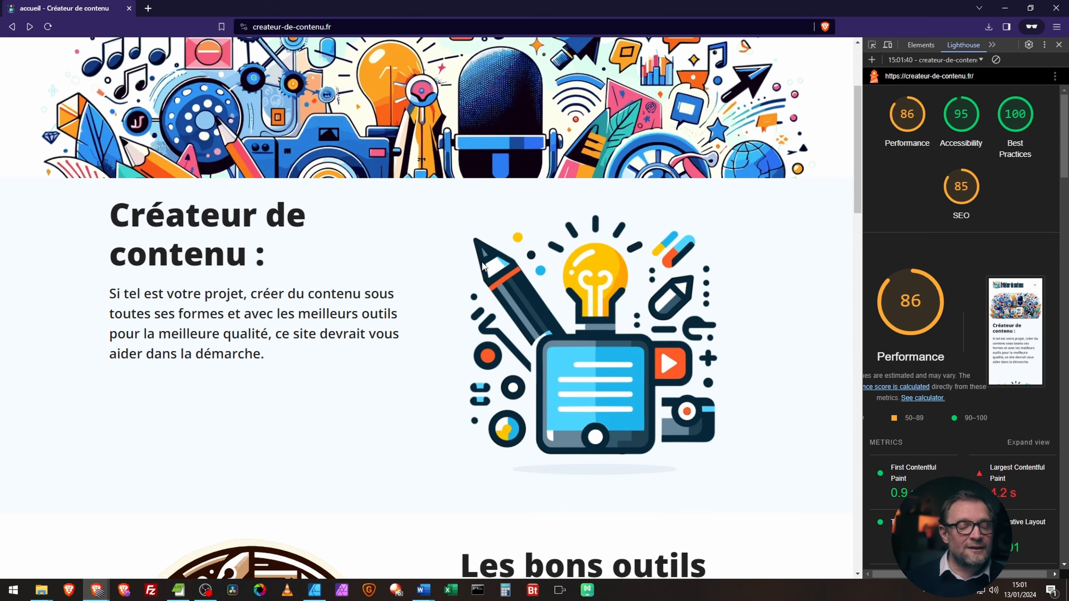
pyautogui.scroll(-13, 440, 302)
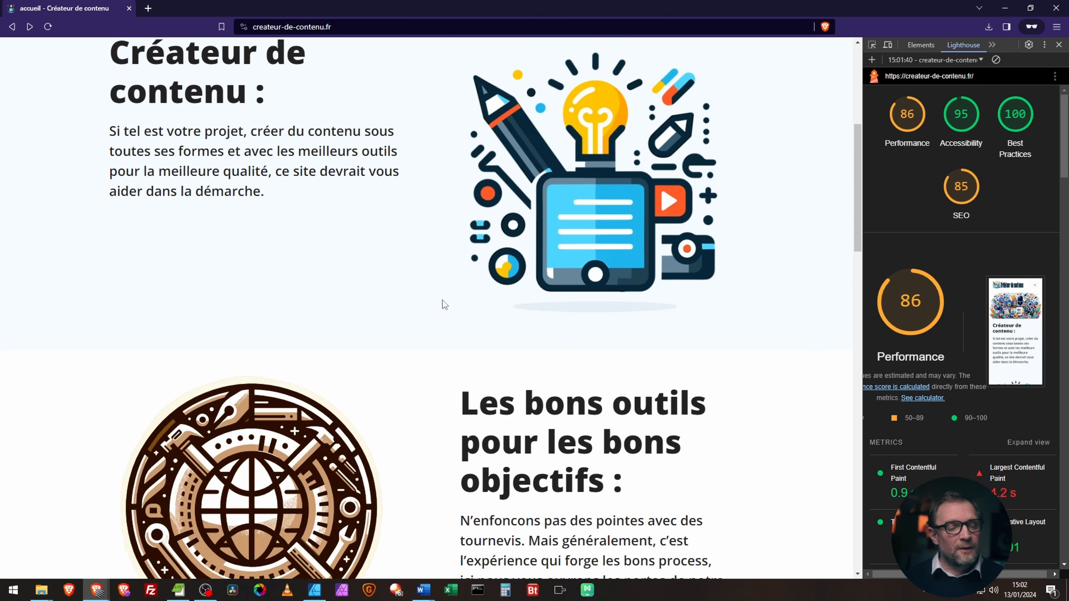
pyautogui.scroll(-17, 526, 311)
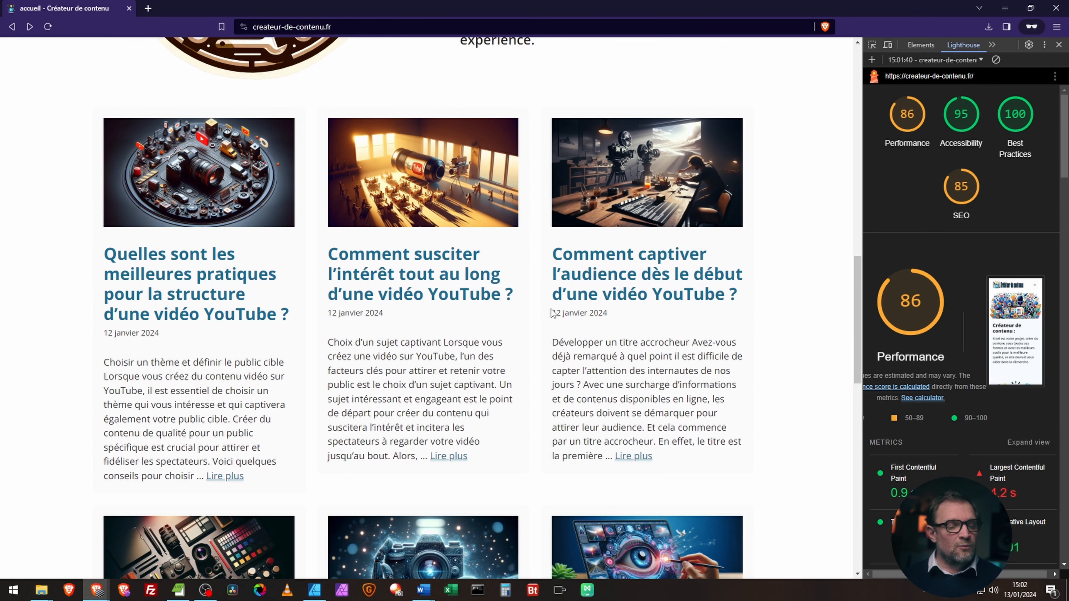
pyautogui.scroll(-5, 540, 326)
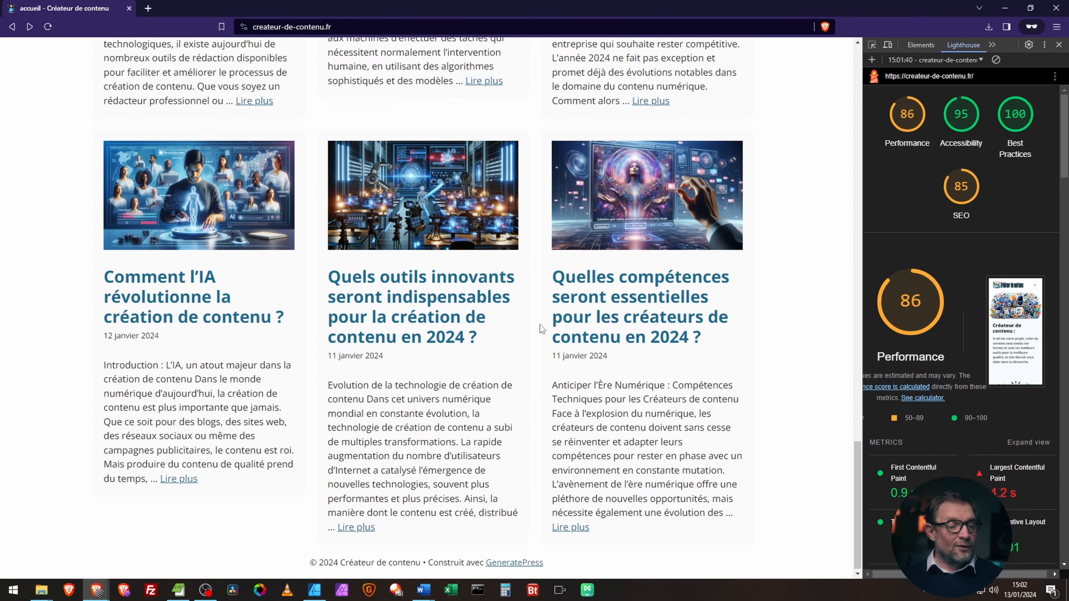
pyautogui.scroll(20, 537, 322)
pyautogui.scroll(10, 535, 326)
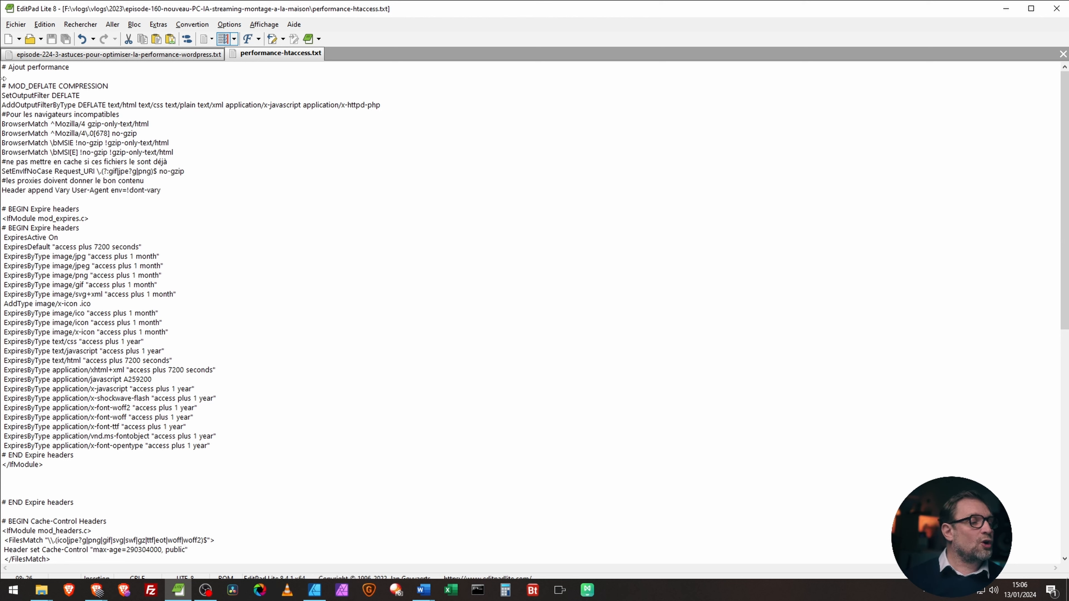
# - Copy the whole text of performance-htaccess.txt in EditPad Lite, from "# Ajout performance" to "# FIN JPX config WP perso", and return to WordPress
pyautogui.moveTo(3, 67); pyautogui.dragTo(123, 562)
pyautogui.scroll(-9, 202, 246)
pyautogui.scroll(-6, 160, 407)
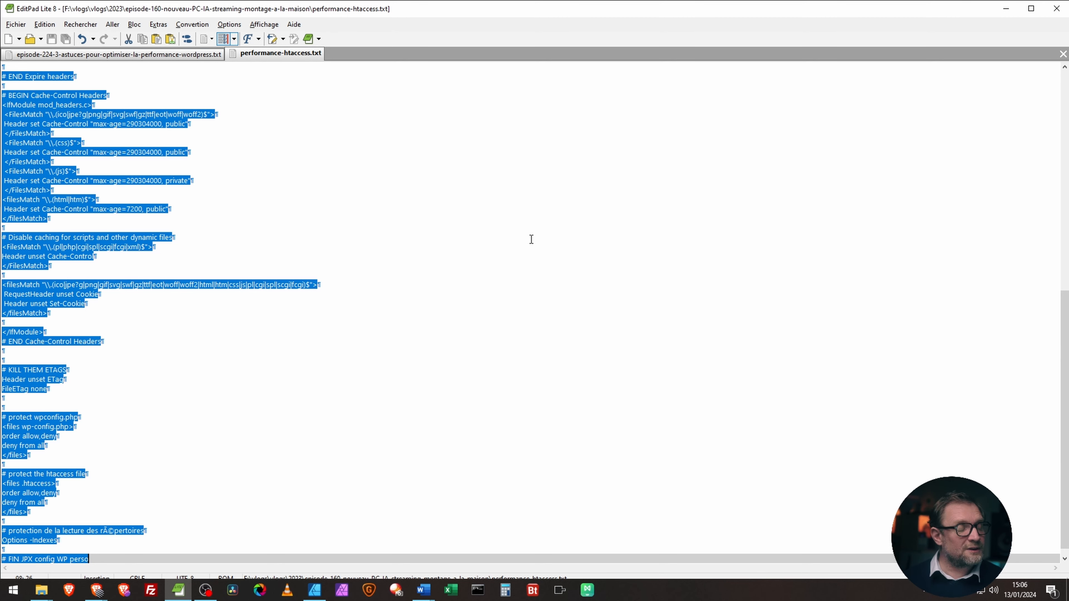
pyautogui.click(1006, 9)
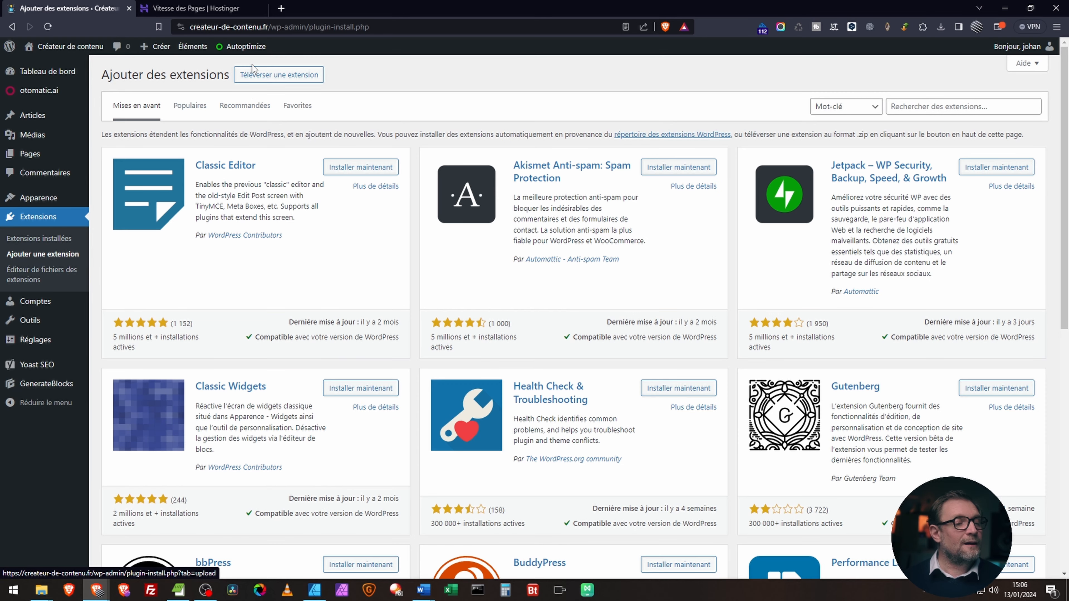
# - Search the WordPress extensions for "file manager", then install and activate the File Manager plugin
pyautogui.click(941, 105)
pyautogui.write('file manager')
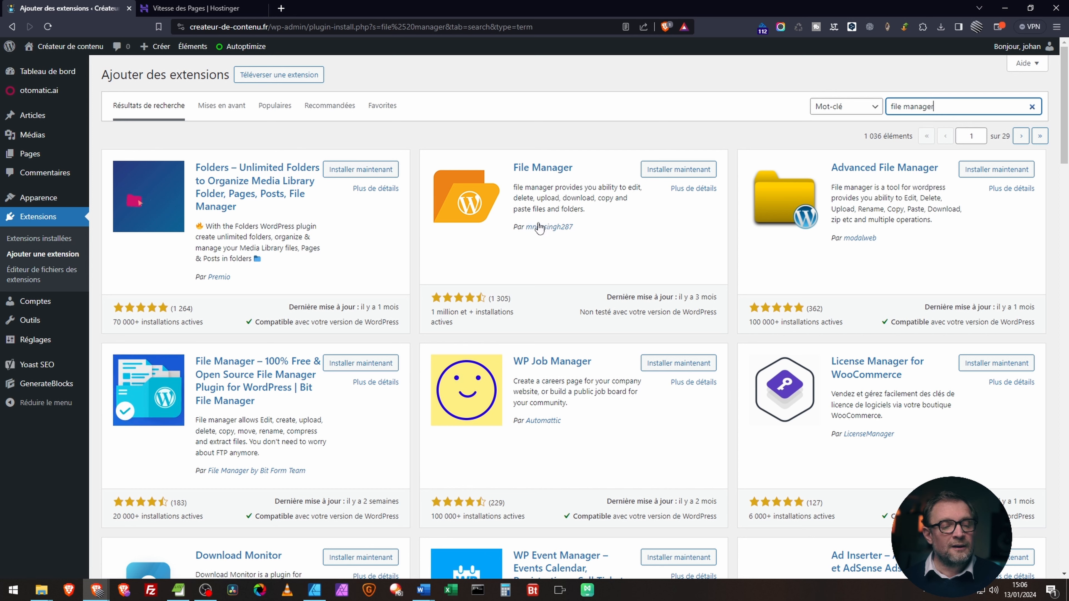
pyautogui.click(691, 173)
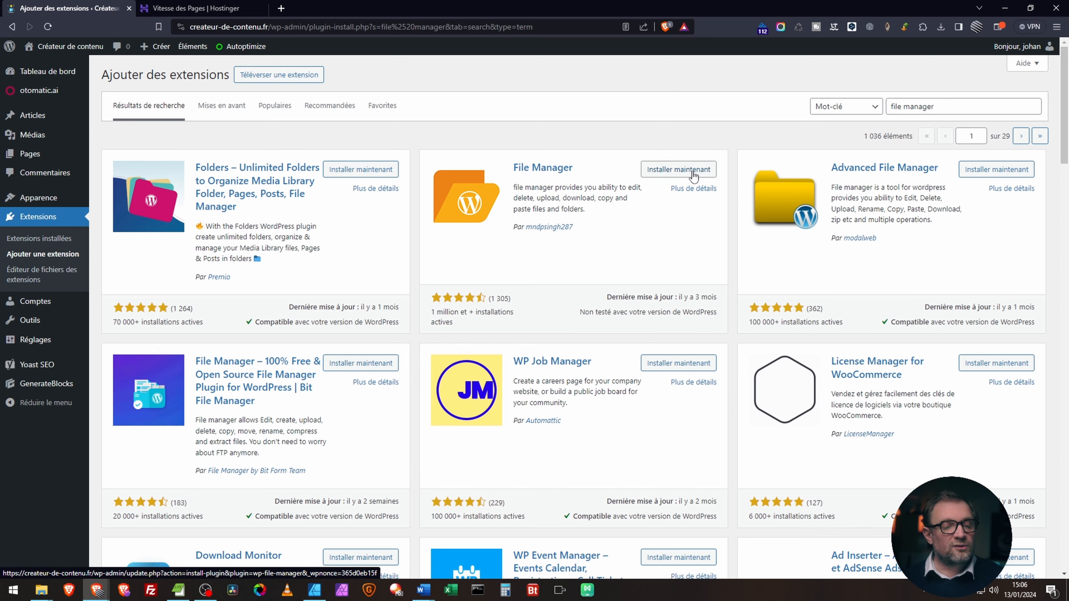
pyautogui.click(693, 173)
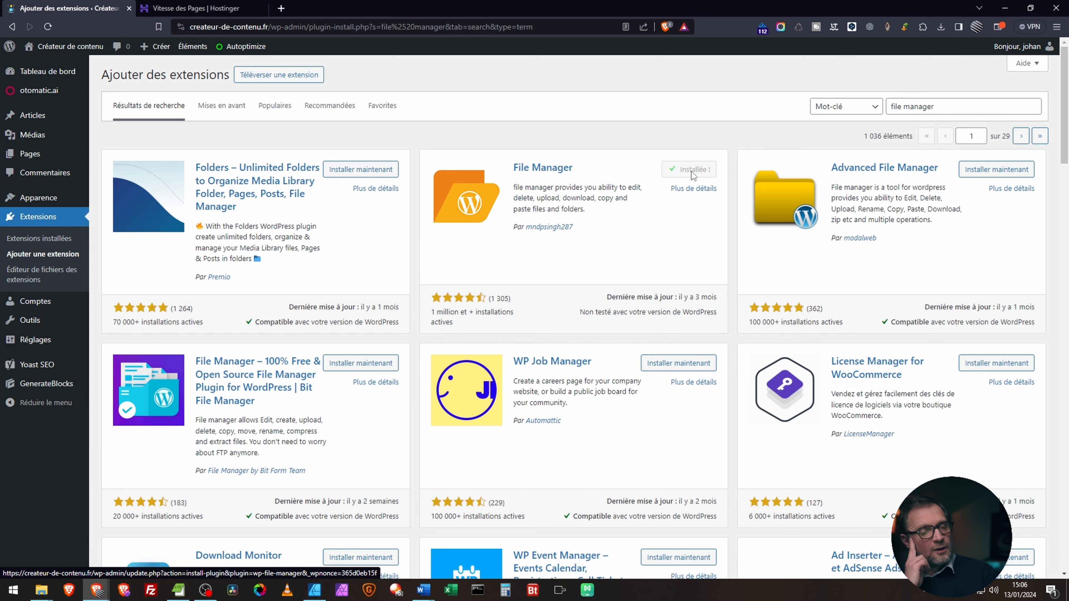
pyautogui.click(701, 171)
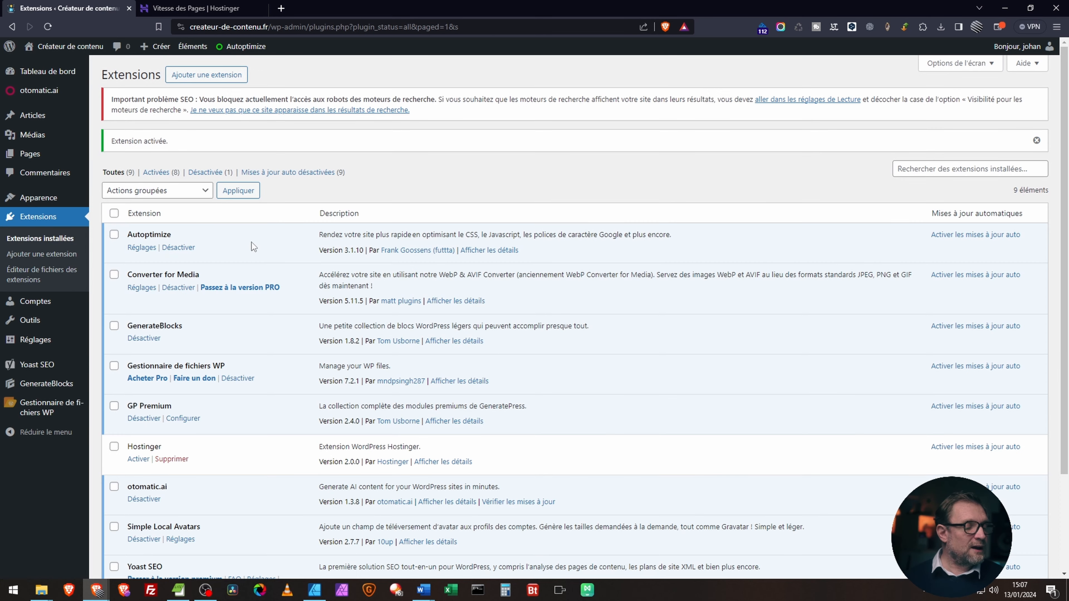
# - Open the WP file manager, decline its newsletter subscription and dismiss the review request
pyautogui.moveTo(34, 407)
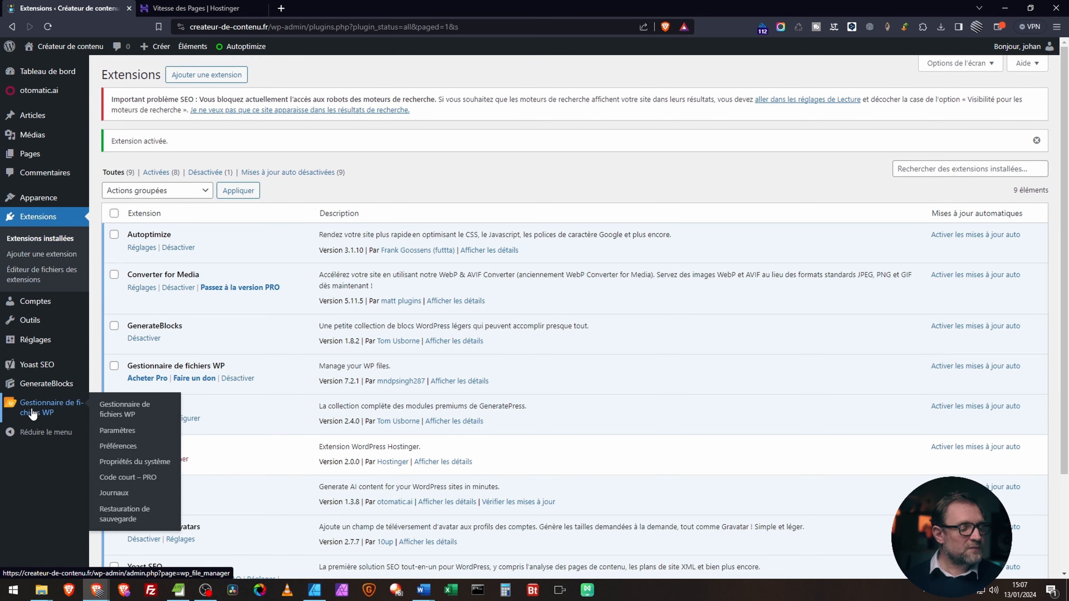
pyautogui.click(33, 408)
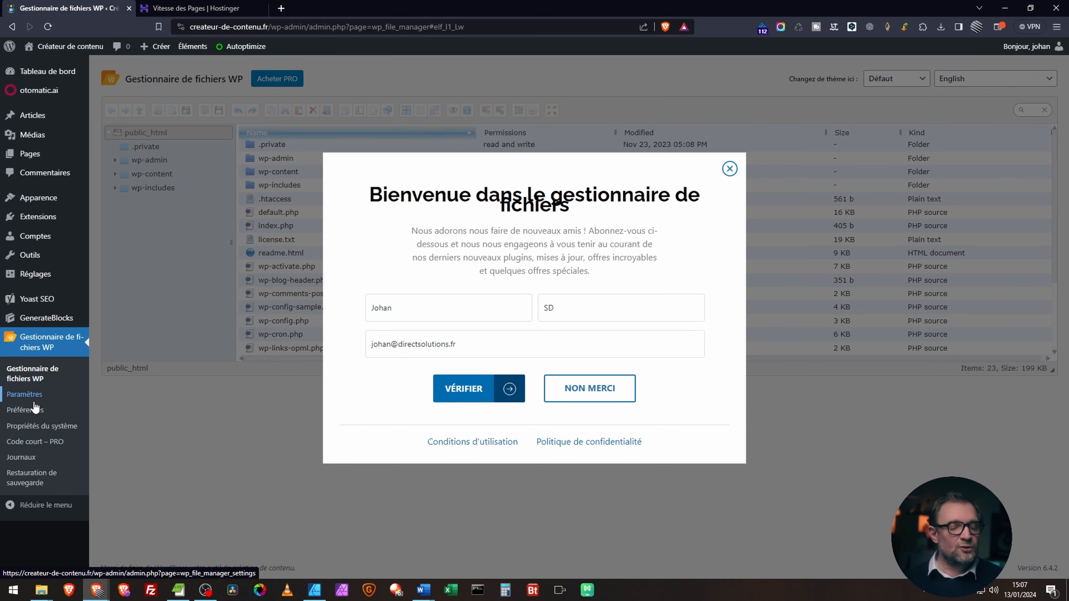
pyautogui.click(587, 387)
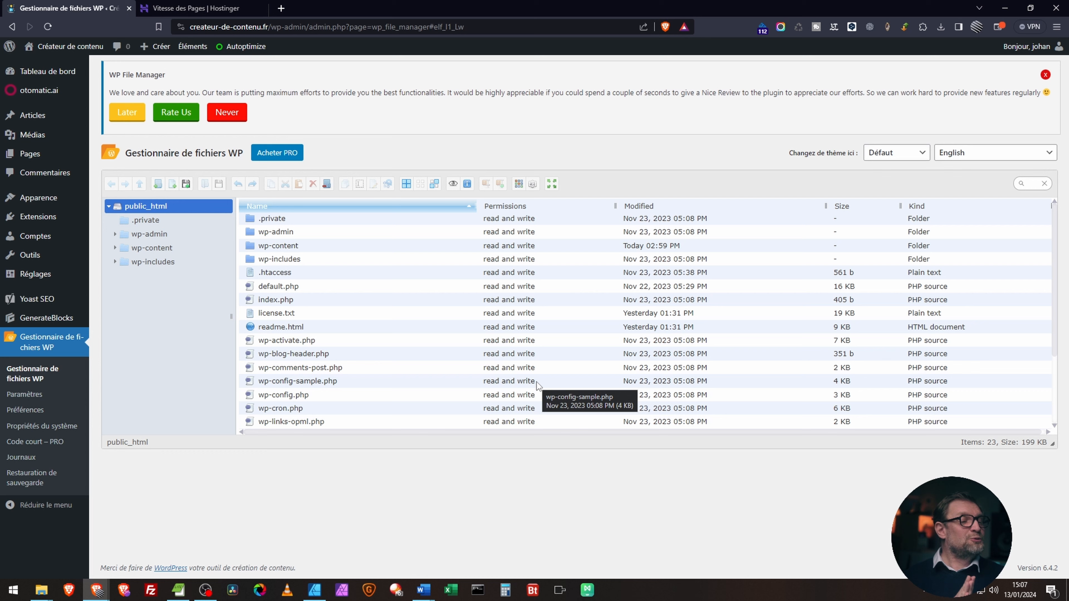
pyautogui.click(1046, 75)
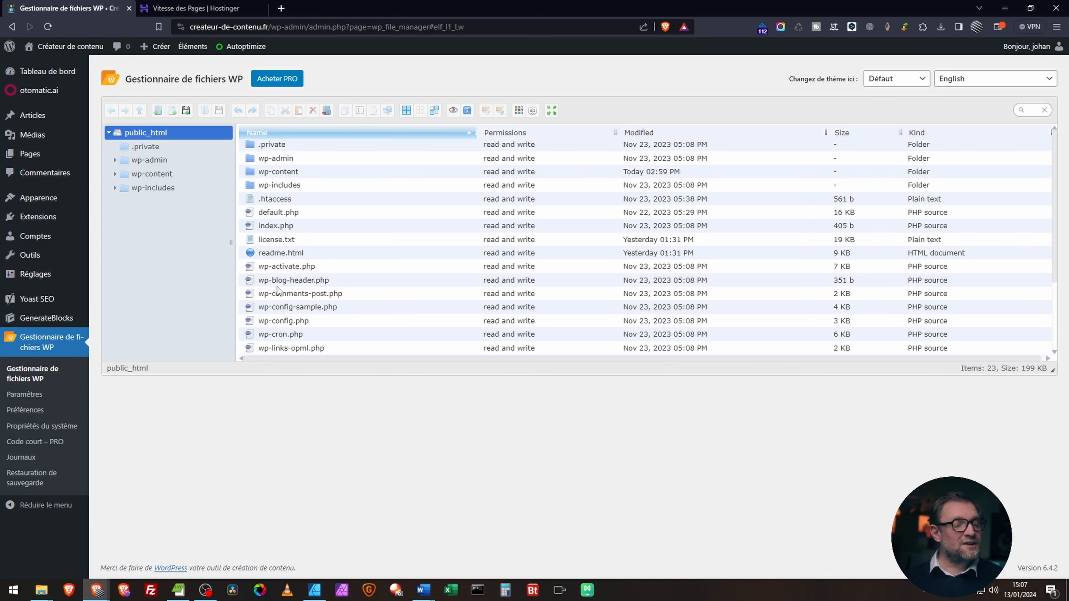
# - Open the .htaccess file of public_html in the code editor
pyautogui.click(274, 199)
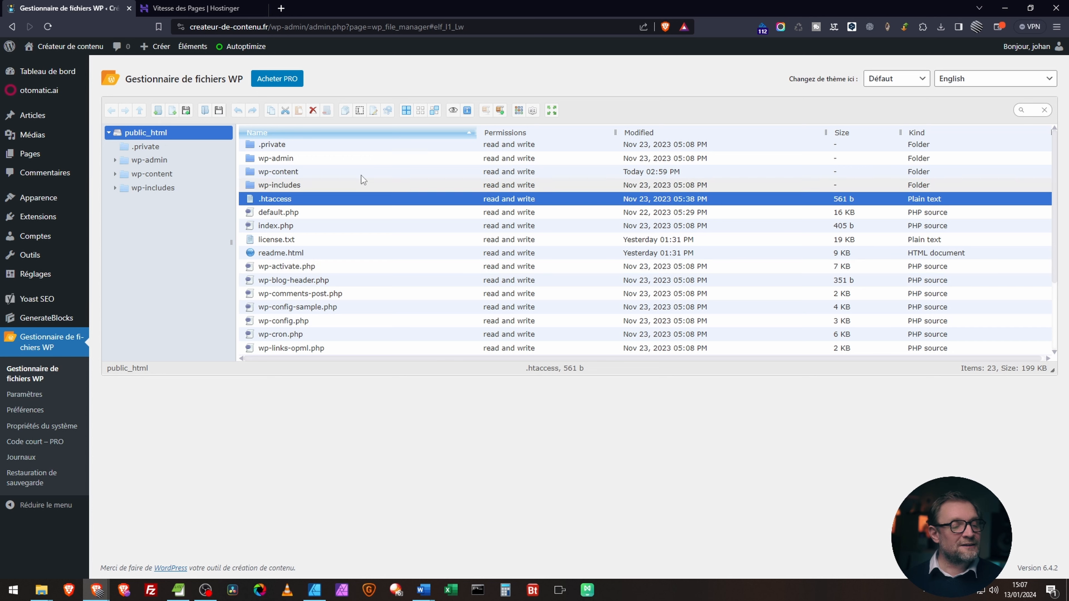
pyautogui.rightClick(280, 198)
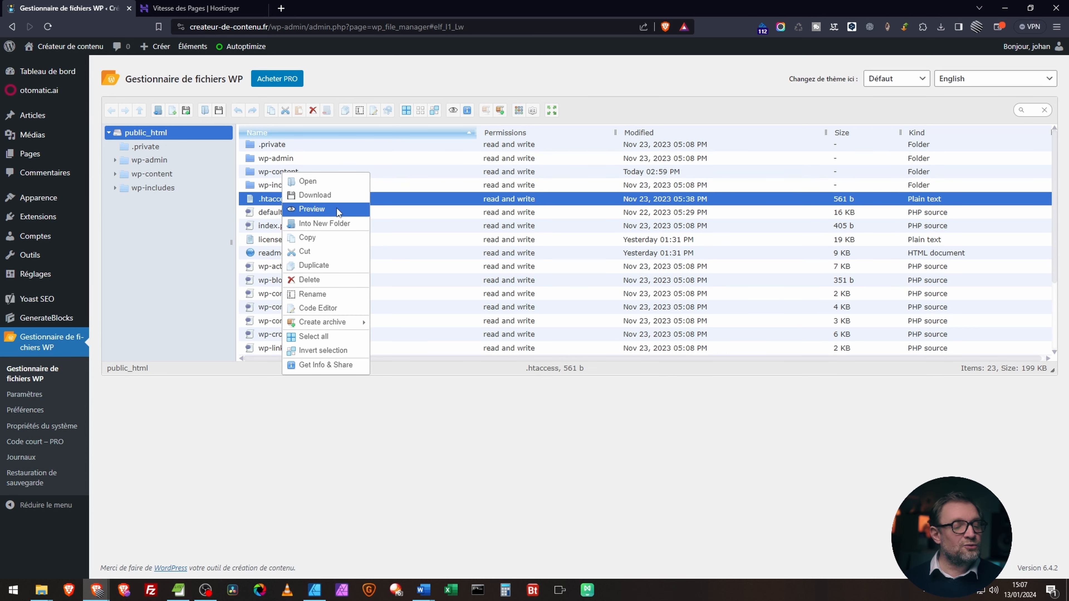
pyautogui.click(317, 307)
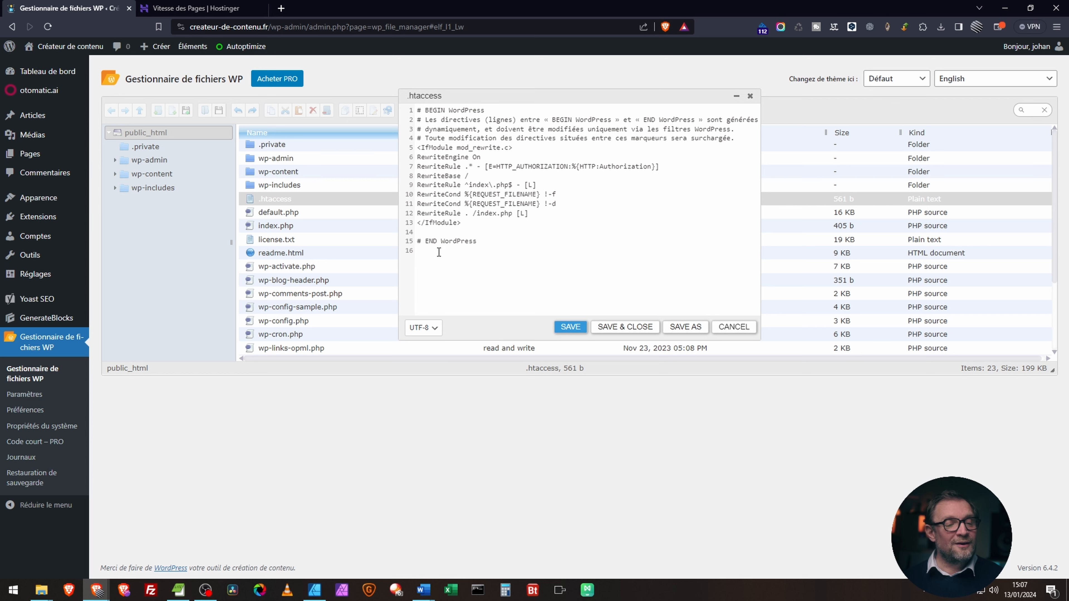
# - Add blank lines after "# END WordPress" in .htaccess and paste the copied performance rules there
pyautogui.click(484, 240)
pyautogui.press('Return')
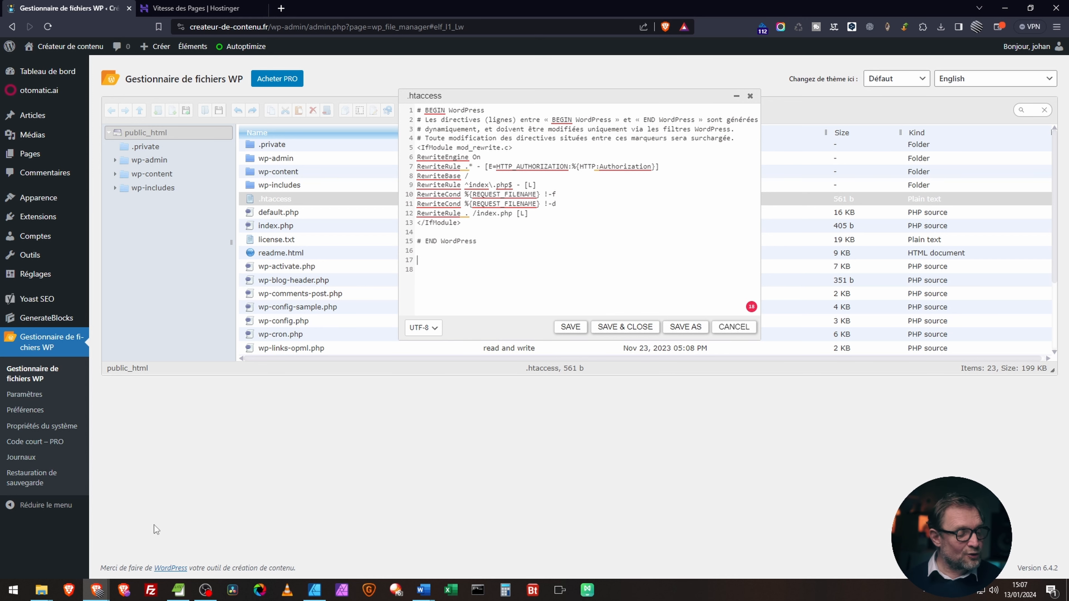
pyautogui.rightClick(458, 262)
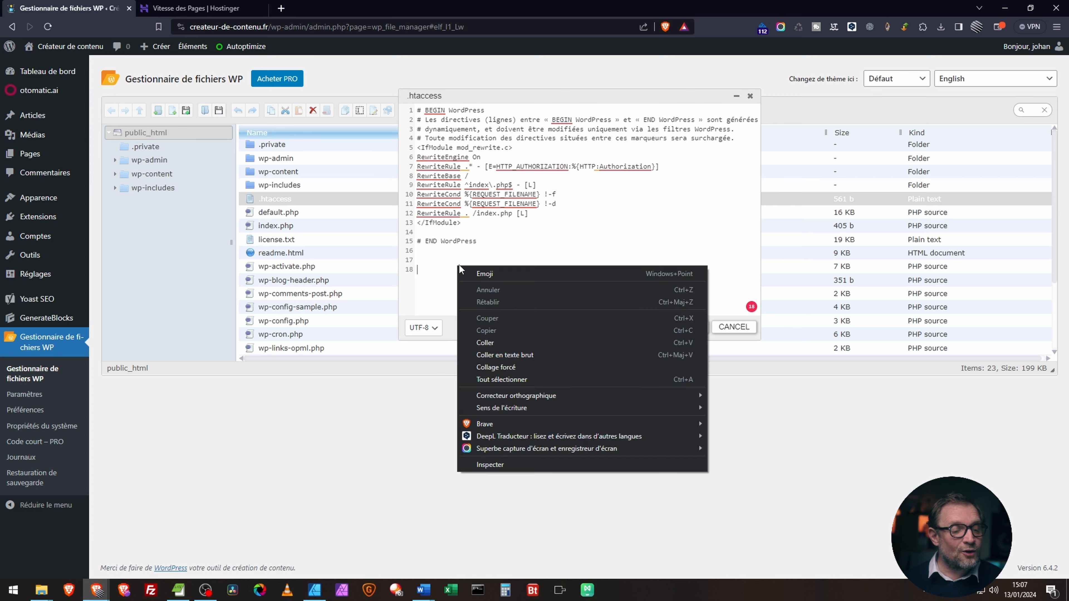
pyautogui.click(497, 344)
pyautogui.scroll(15, 496, 274)
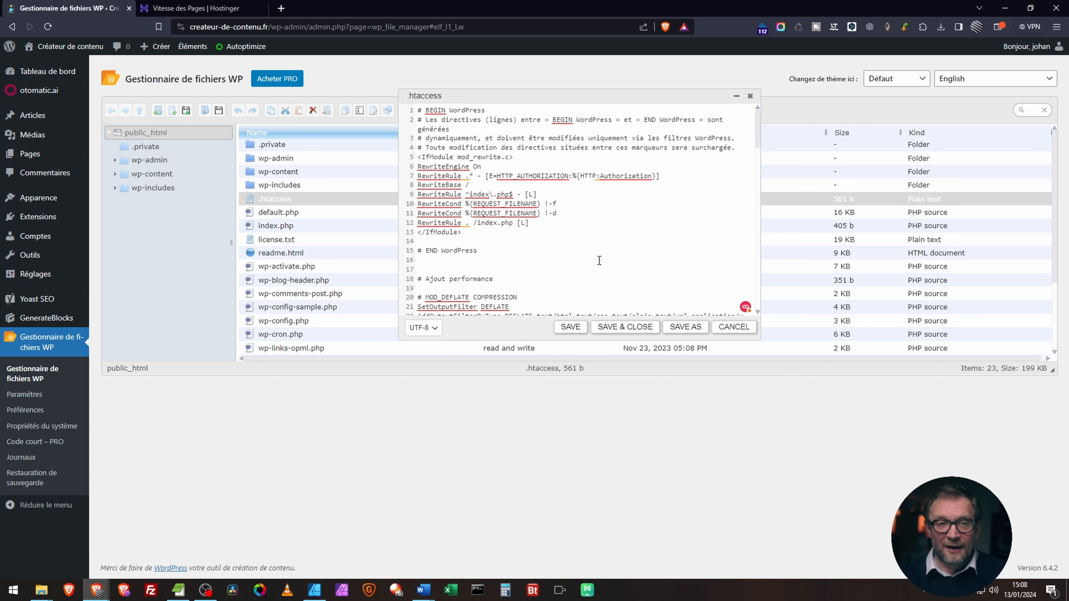
# - Save and close the .htaccess file and reload createur-de-contenu.fr in the private browser window
pyautogui.click(628, 331)
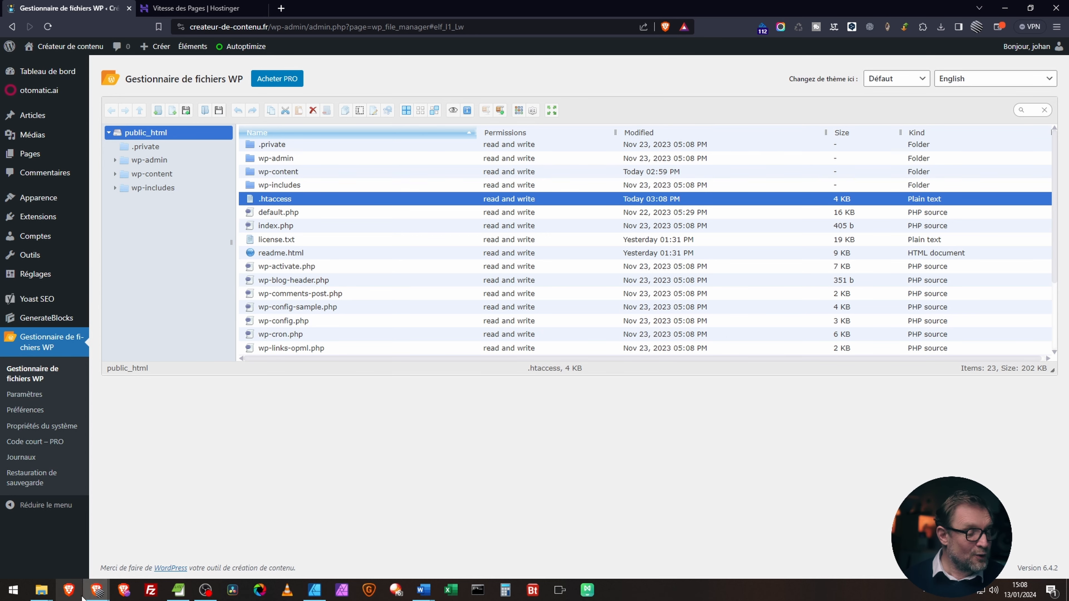
pyautogui.moveTo(97, 590)
pyautogui.click(373, 541)
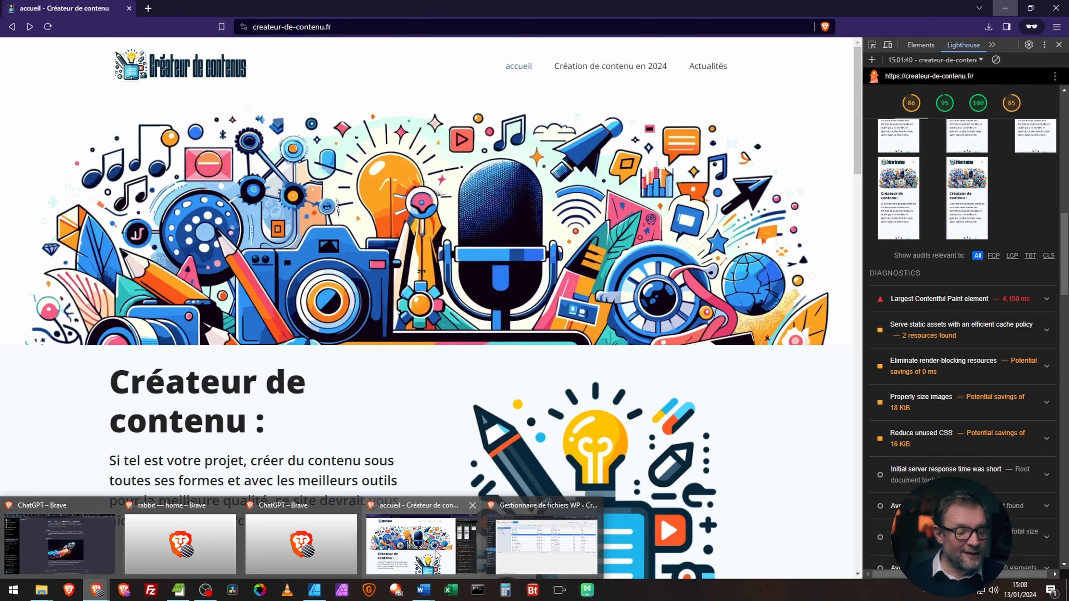
pyautogui.press('F5')
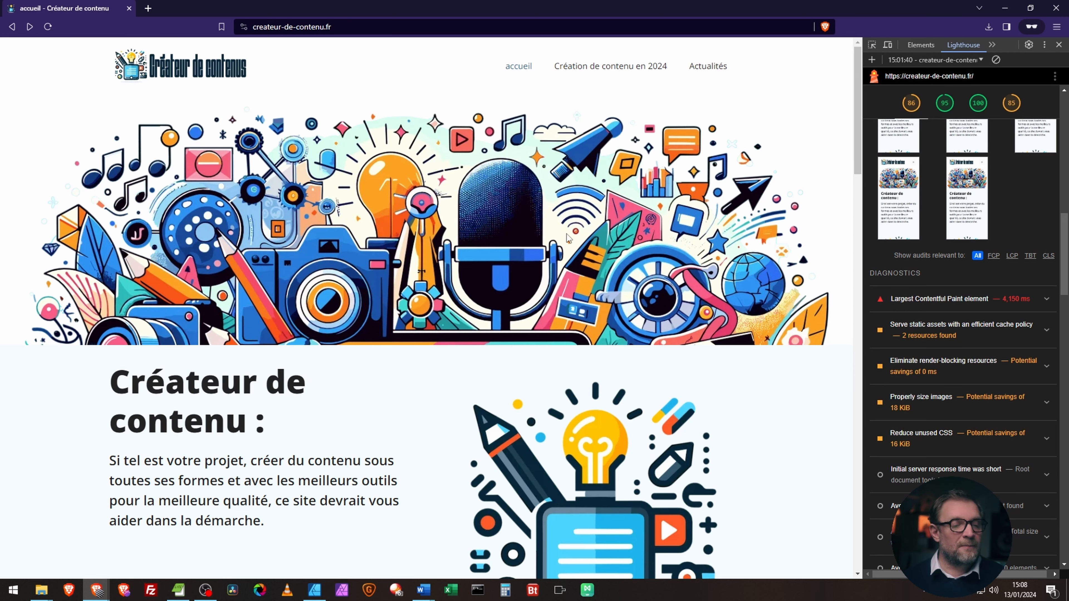
# - Run a new mobile Lighthouse report on the home page and look over its scores and performance metrics
pyautogui.click(981, 60)
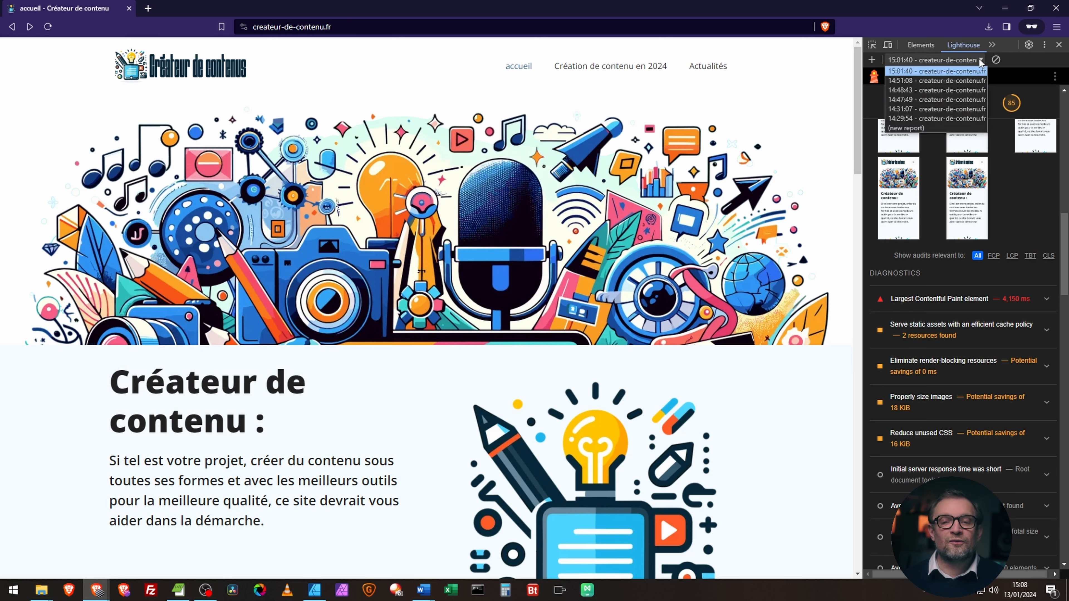
pyautogui.click(913, 131)
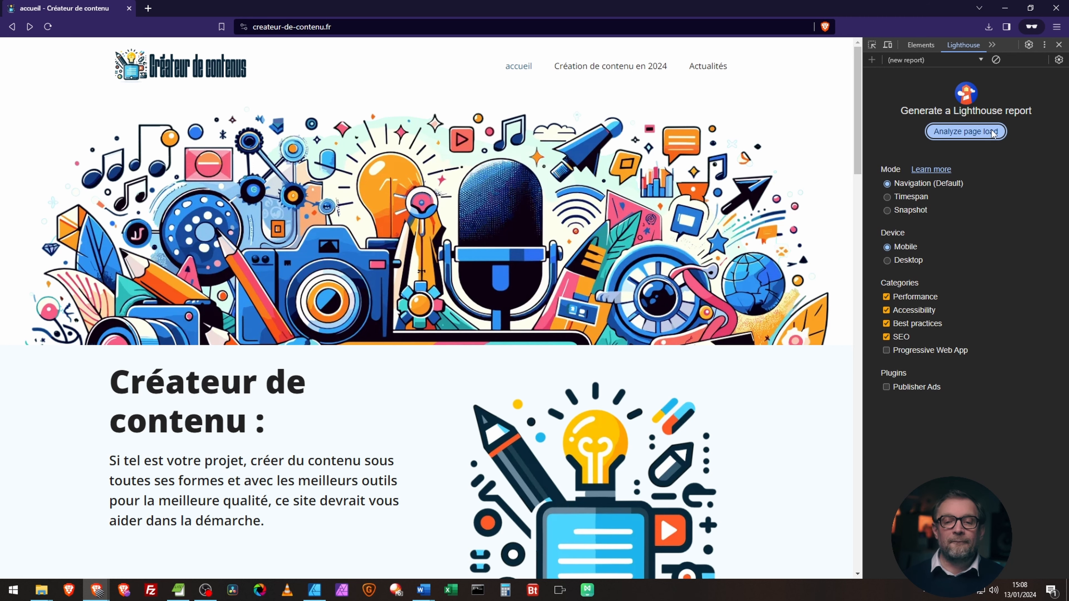
pyautogui.click(979, 132)
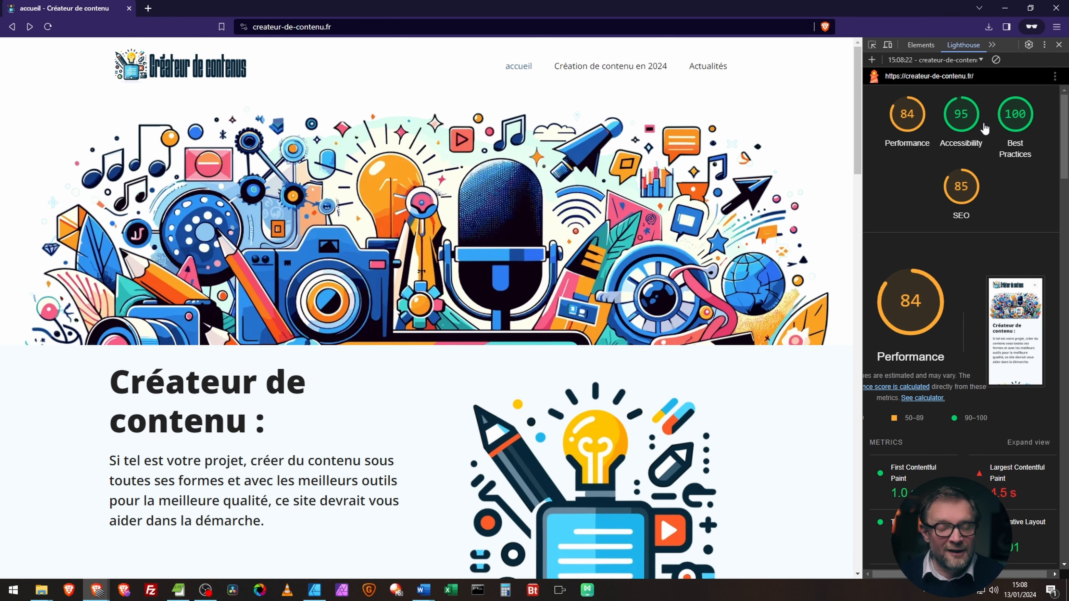
pyautogui.scroll(-5, 656, 329)
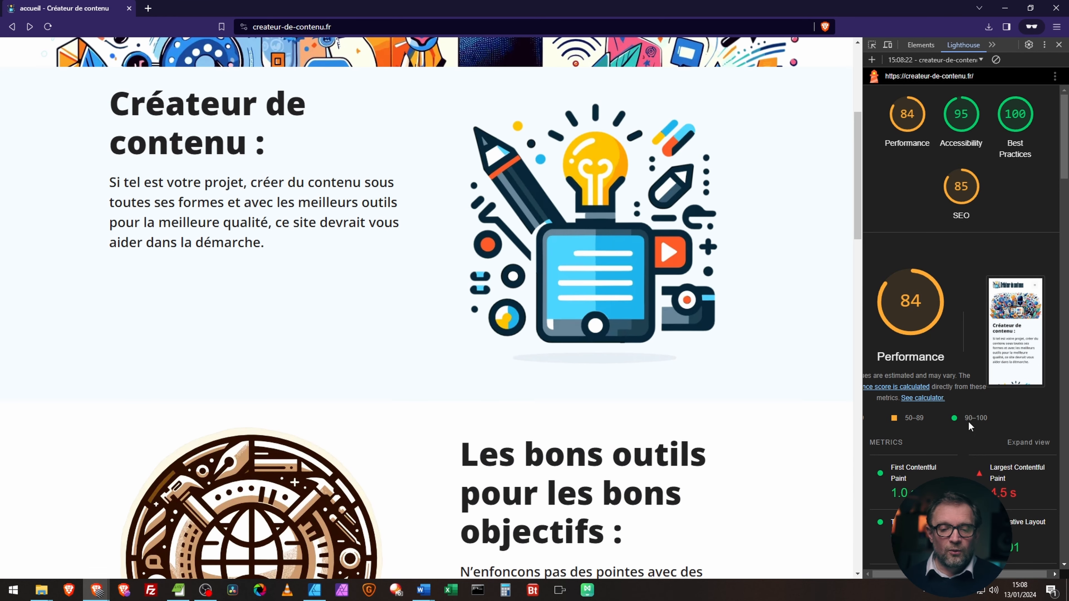
pyautogui.scroll(-4, 980, 434)
pyautogui.scroll(-5, 980, 434)
pyautogui.scroll(10, 980, 434)
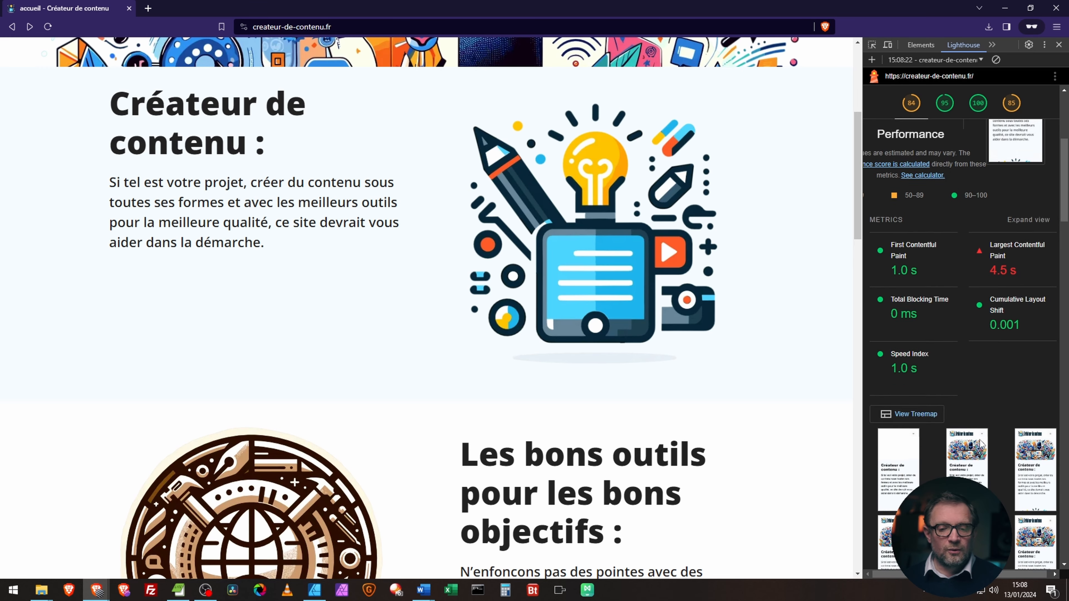
pyautogui.scroll(5, 597, 388)
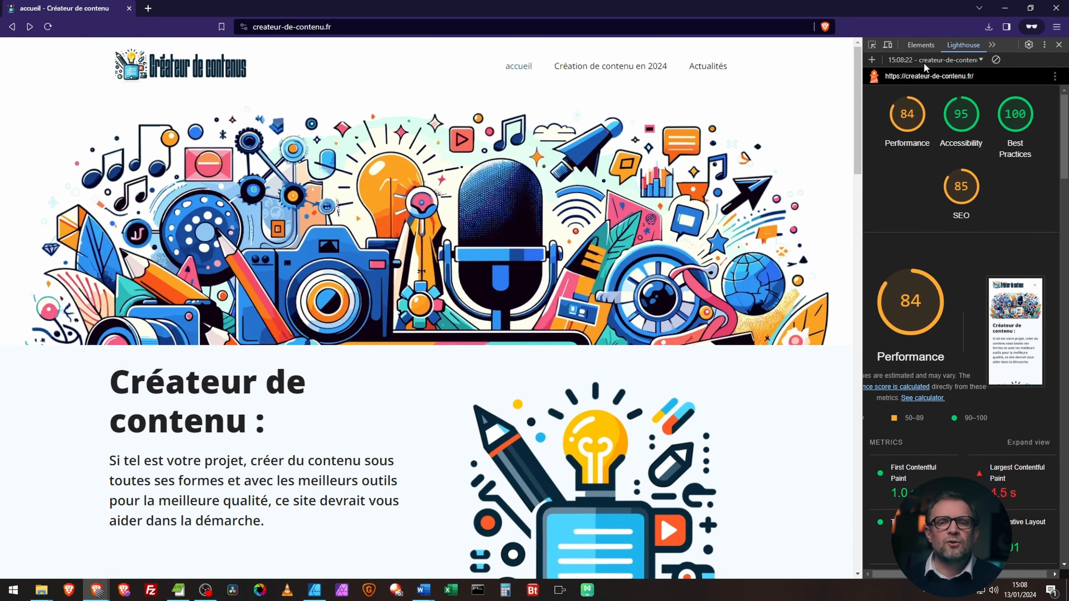
# - Repeat the mobile Lighthouse analysis of the home page as another new report
pyautogui.click(982, 61)
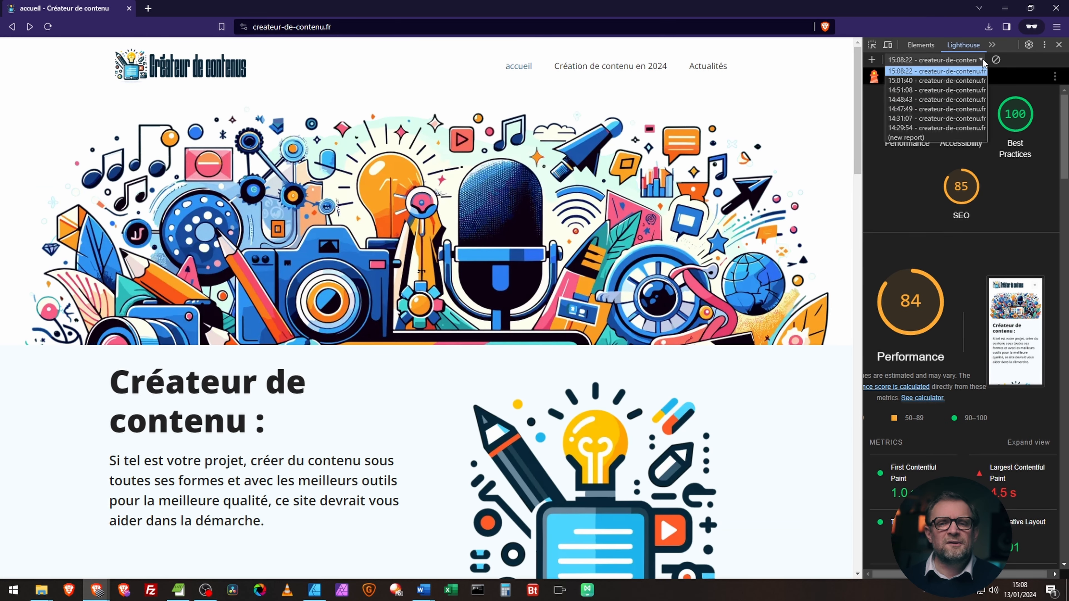
pyautogui.click(920, 137)
pyautogui.click(969, 132)
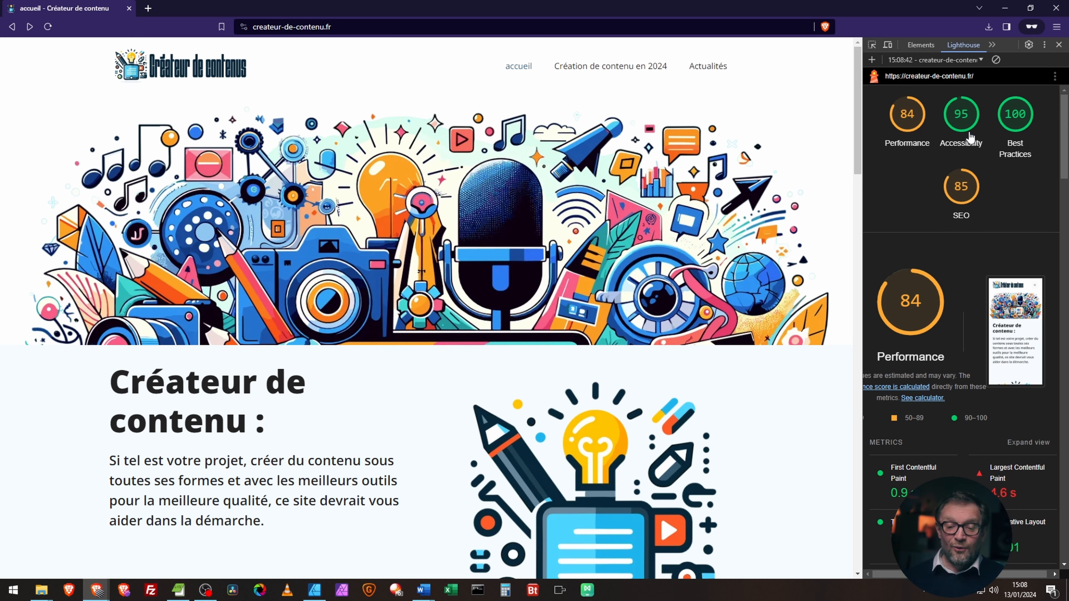
# - Examine the repeated report's performance metrics and diagnostics, and look over the home page with its large header image
pyautogui.scroll(-2, 980, 341)
pyautogui.scroll(-10, 951, 337)
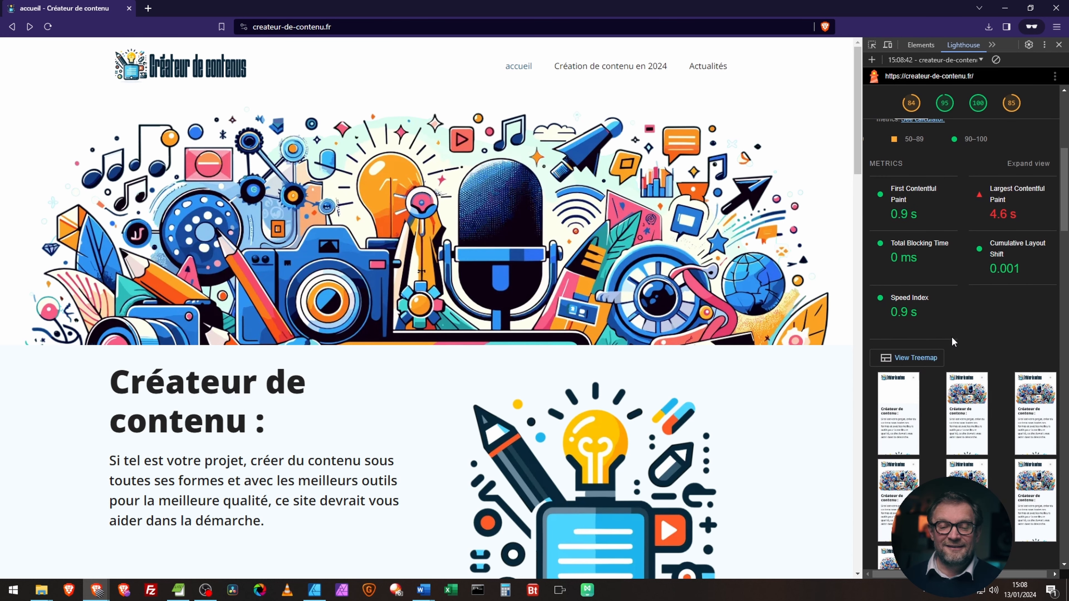
pyautogui.scroll(1, 943, 391)
pyautogui.scroll(-10, 942, 391)
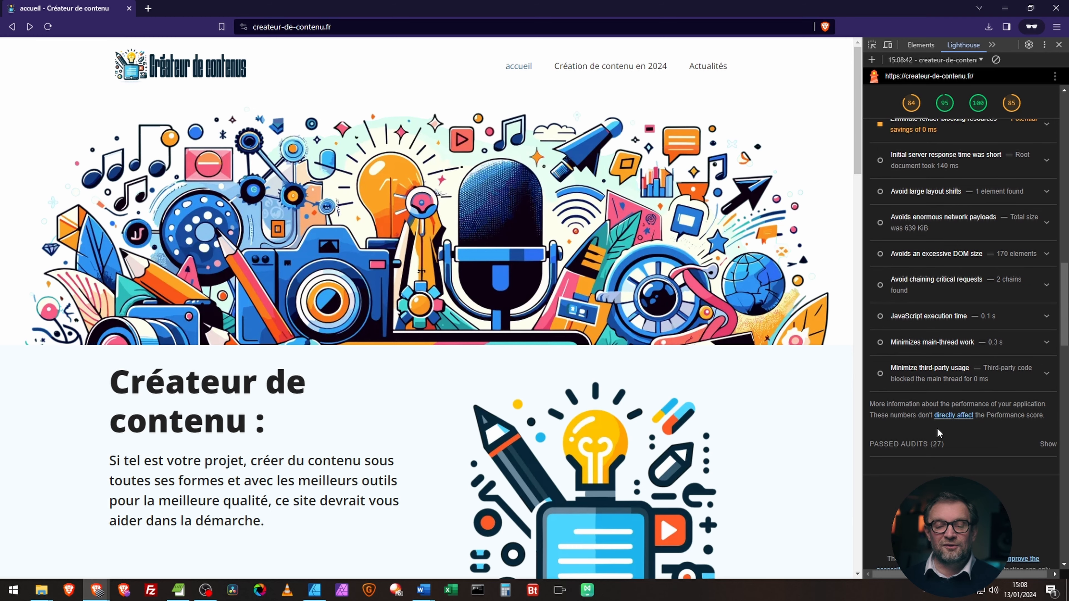
pyautogui.scroll(15, 964, 434)
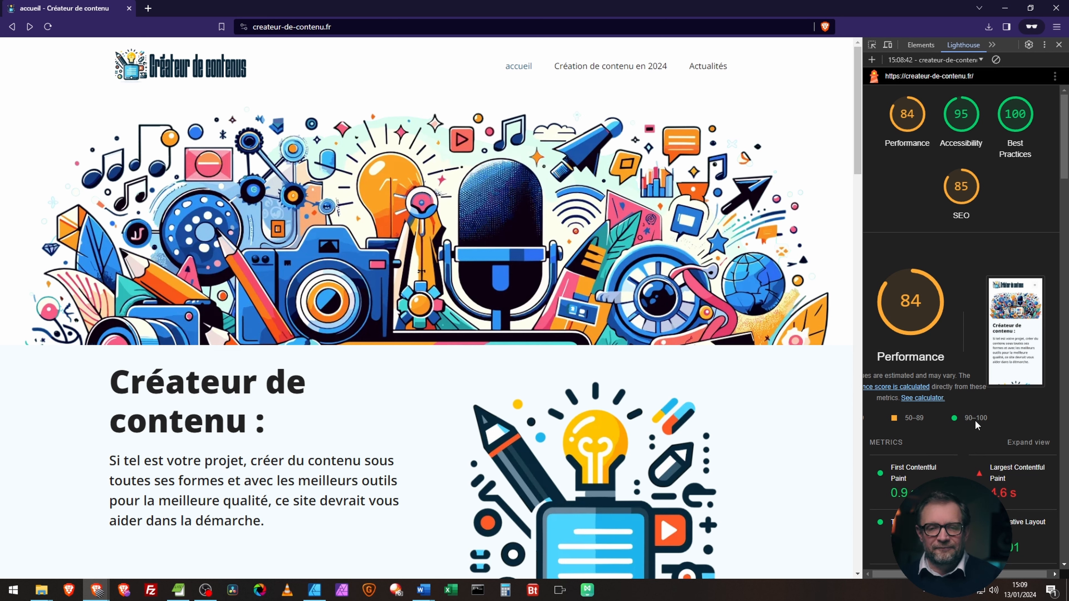
pyautogui.scroll(-2, 889, 417)
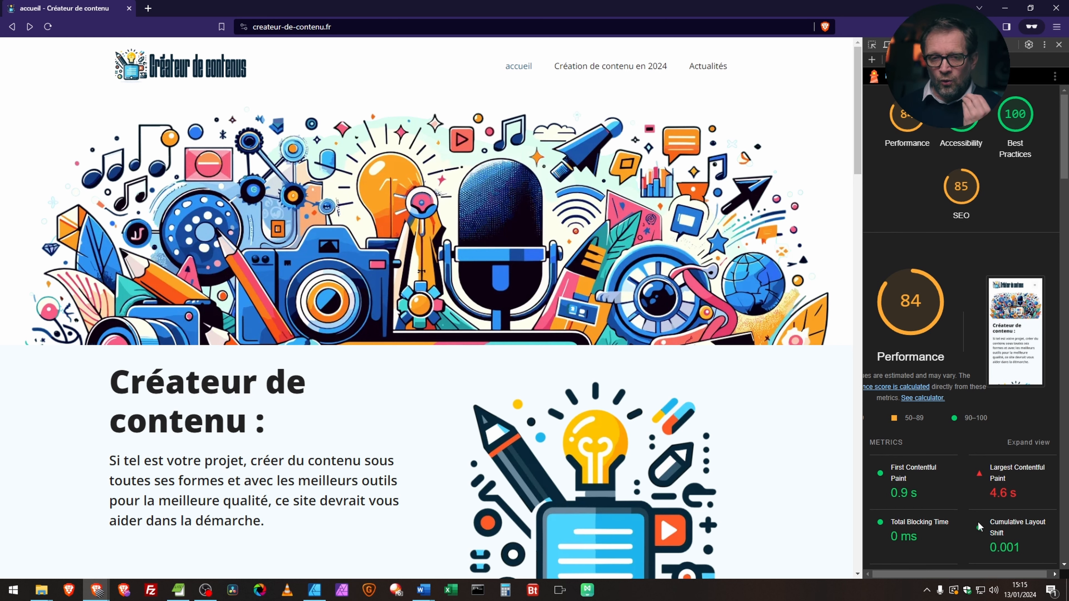
pyautogui.scroll(-1, 987, 496)
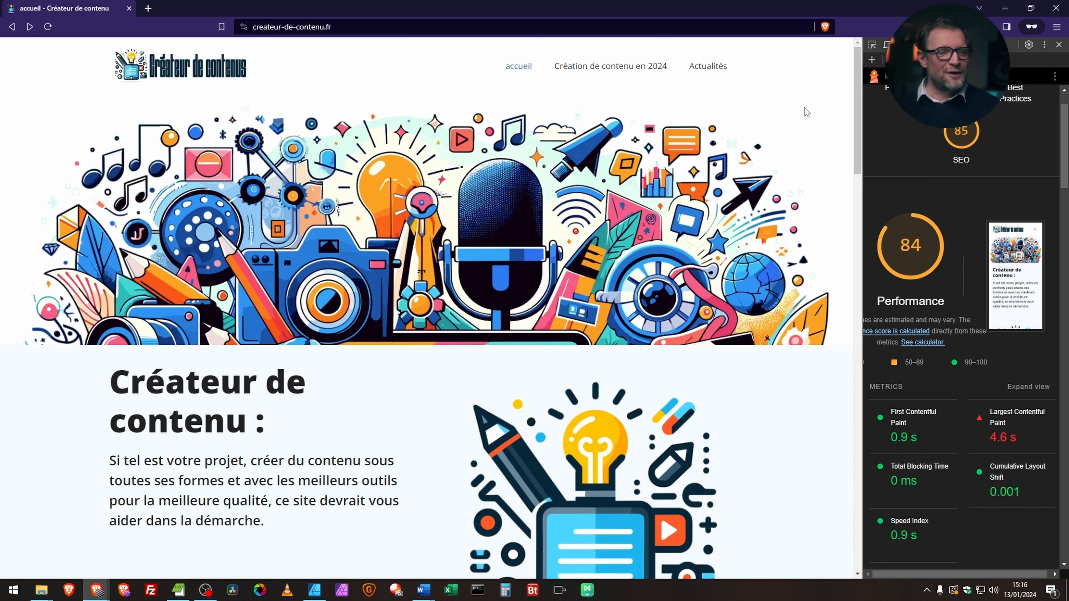
pyautogui.scroll(-3, 632, 253)
pyautogui.scroll(3, 489, 312)
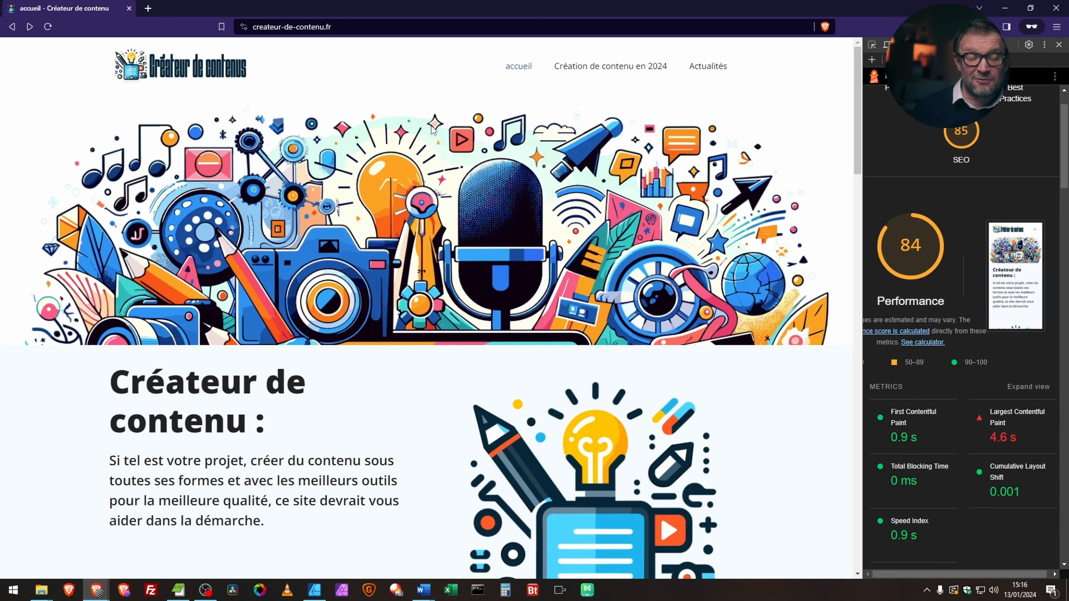
pyautogui.scroll(-8, 453, 198)
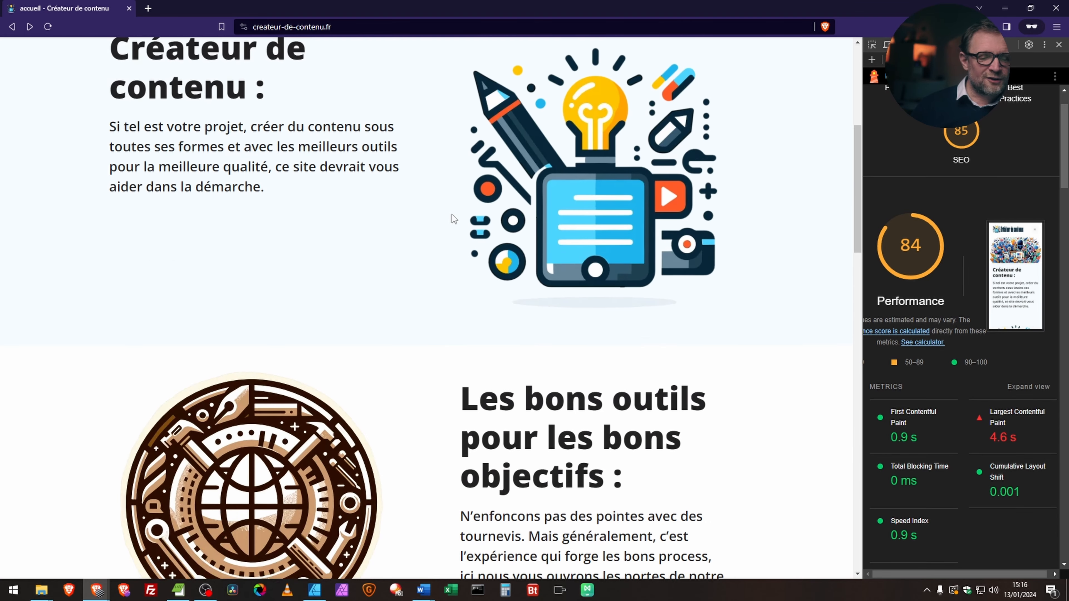
pyautogui.scroll(8, 443, 264)
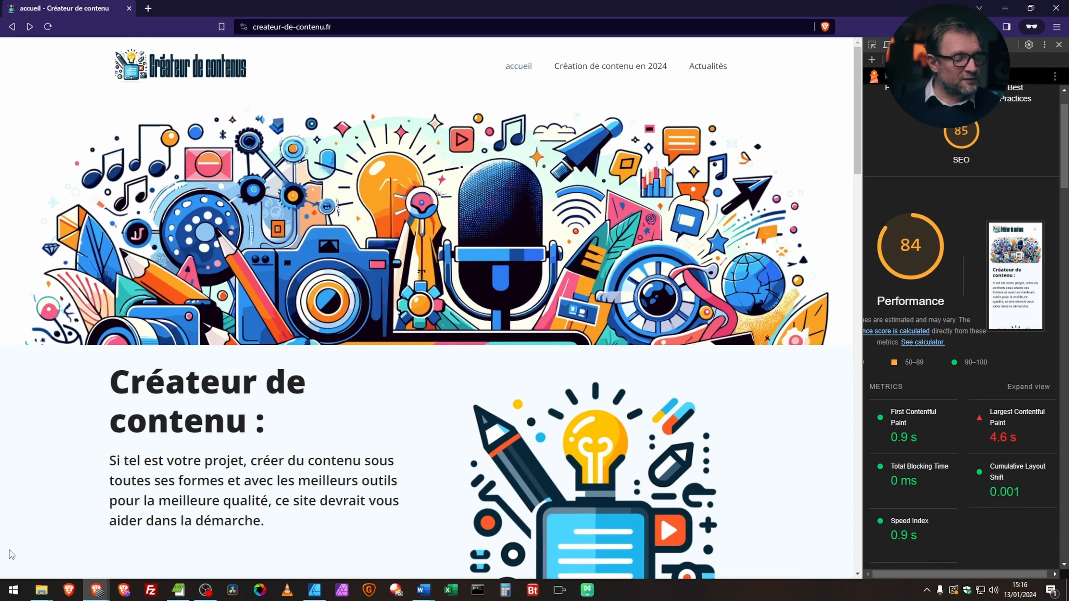
# - Switch back to the WordPress admin window and open the untitled En-tête element of the theme for editing
pyautogui.click(97, 589)
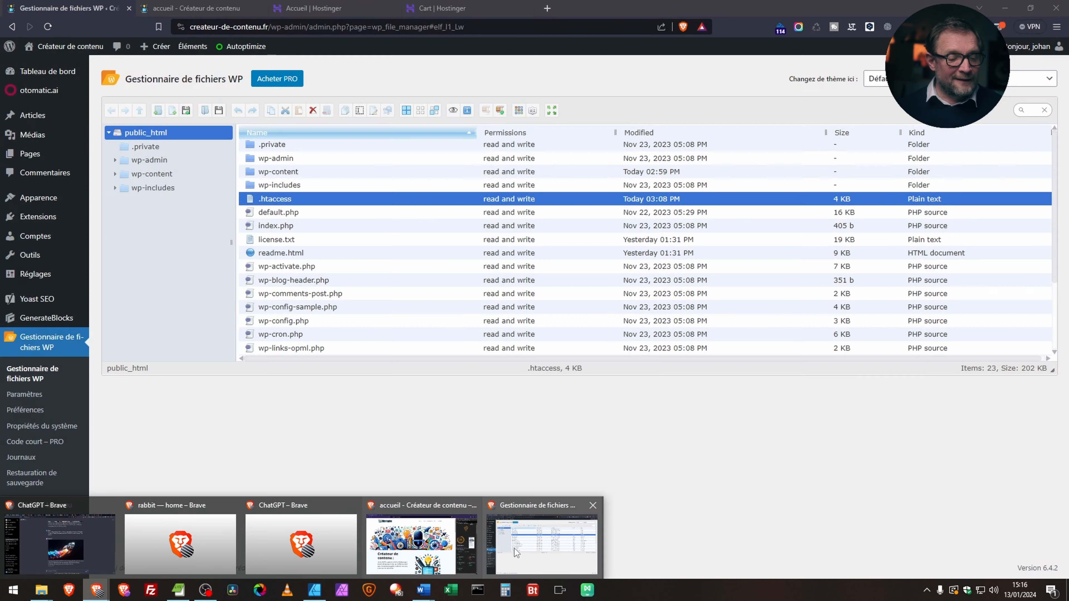
pyautogui.click(542, 544)
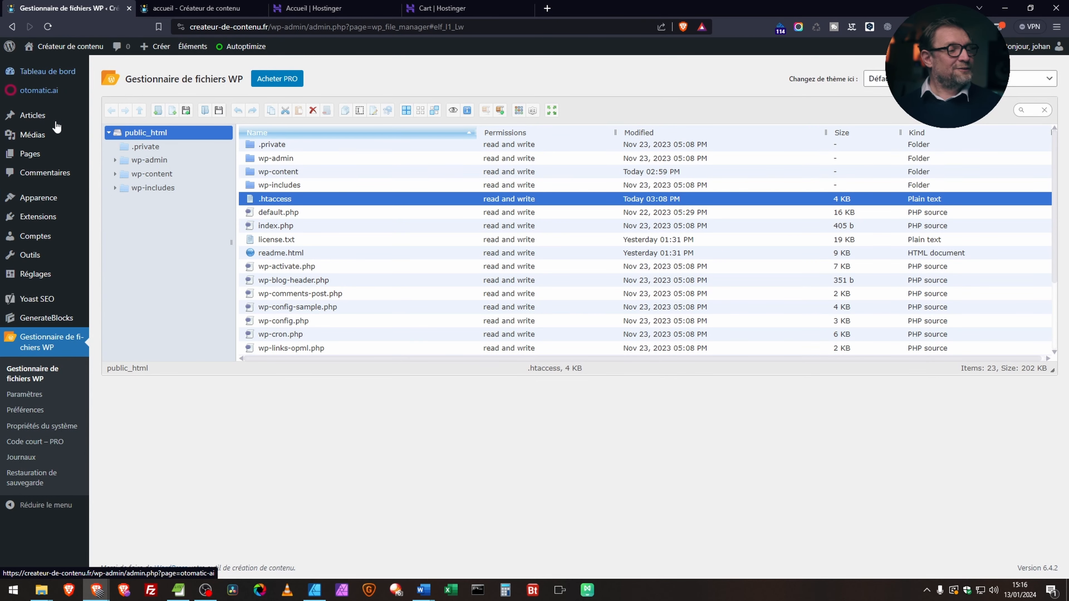
pyautogui.moveTo(40, 214)
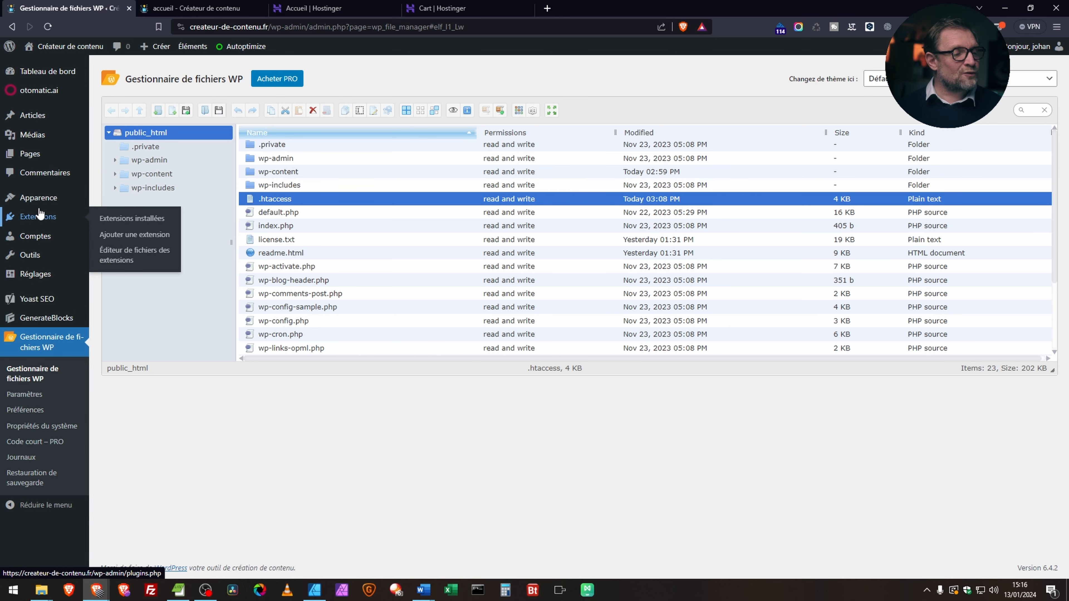
pyautogui.click(122, 277)
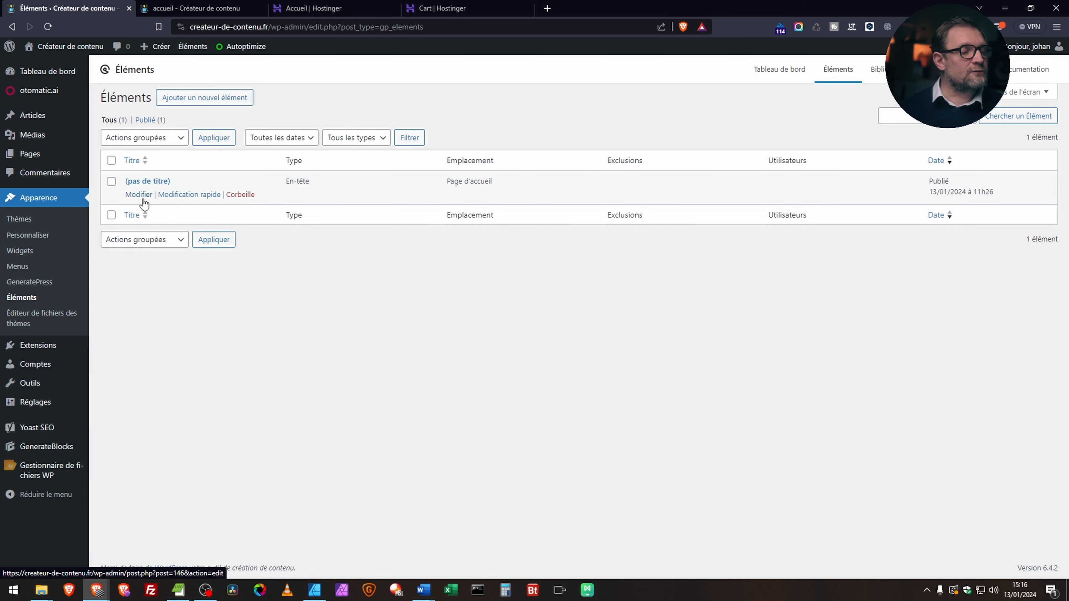
pyautogui.click(138, 196)
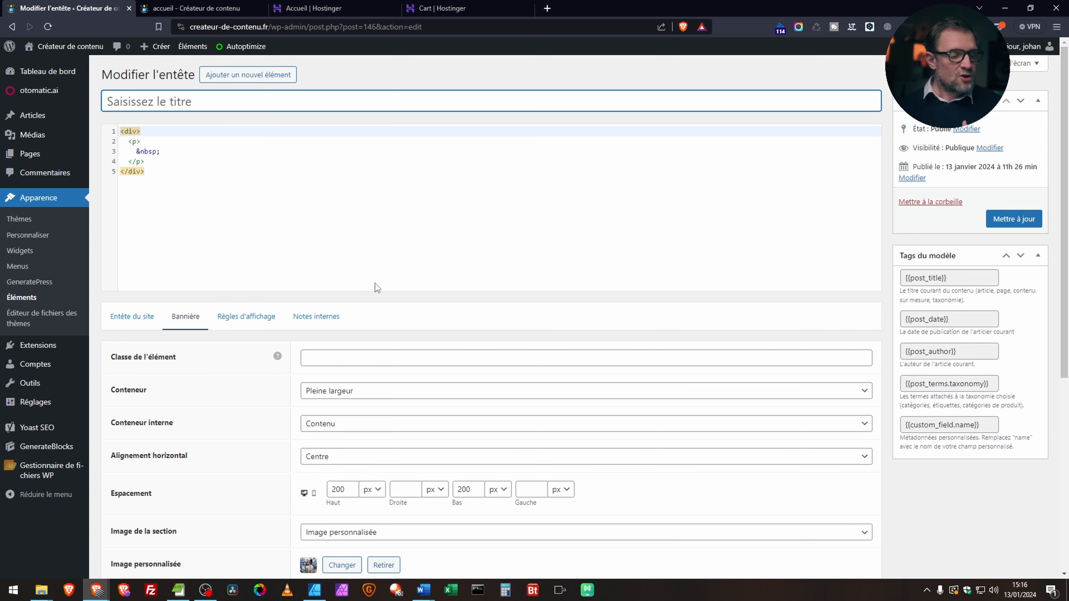
# - Reset the header element's Emplacement display rule from the home page to "Choisir..." and update the element
pyautogui.click(253, 318)
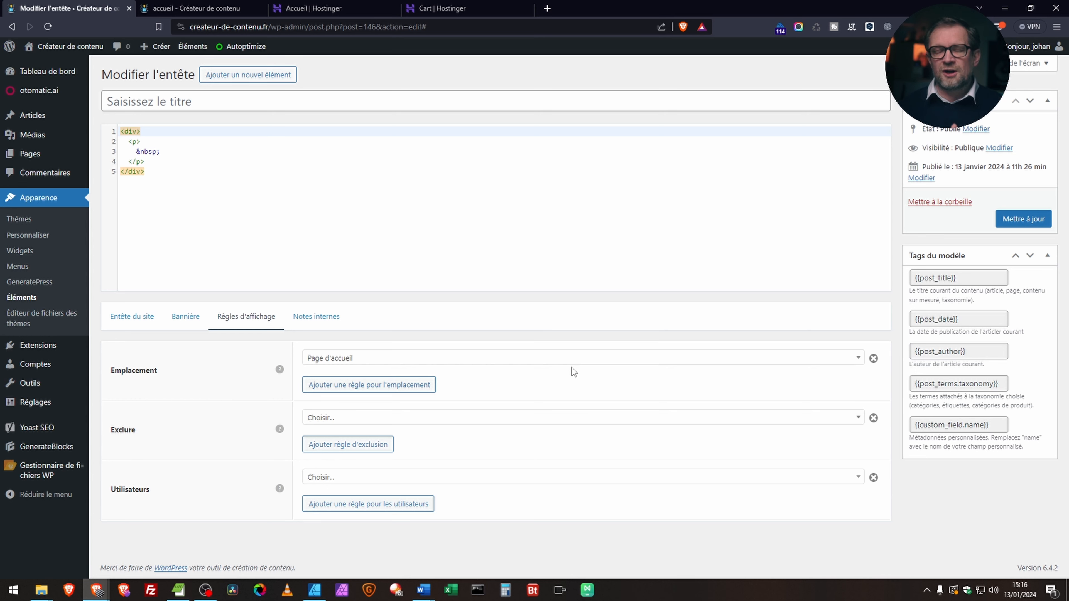
pyautogui.click(402, 363)
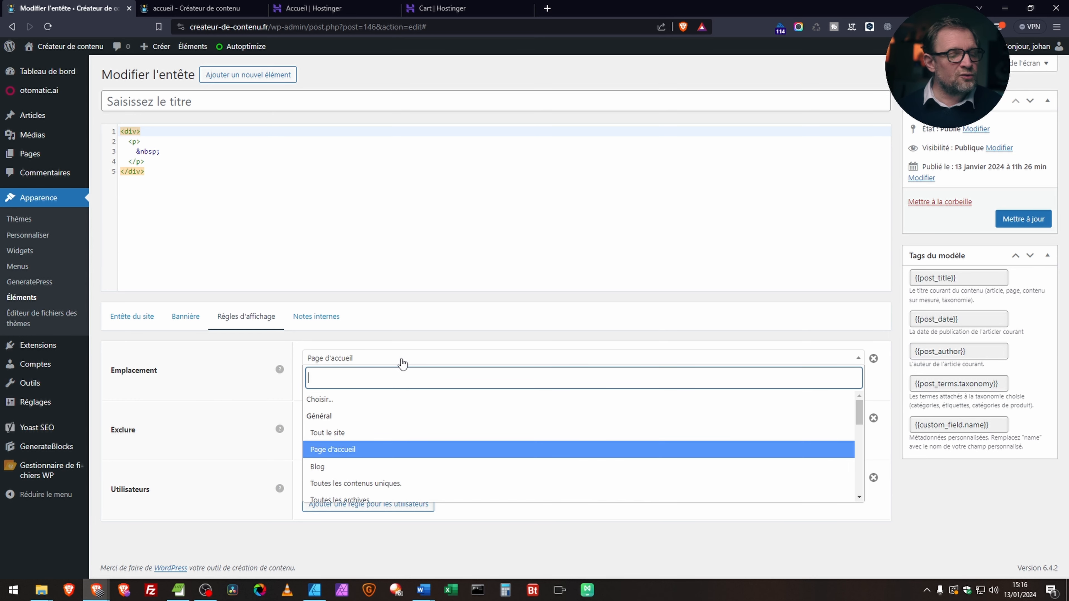
pyautogui.click(325, 400)
pyautogui.click(1019, 219)
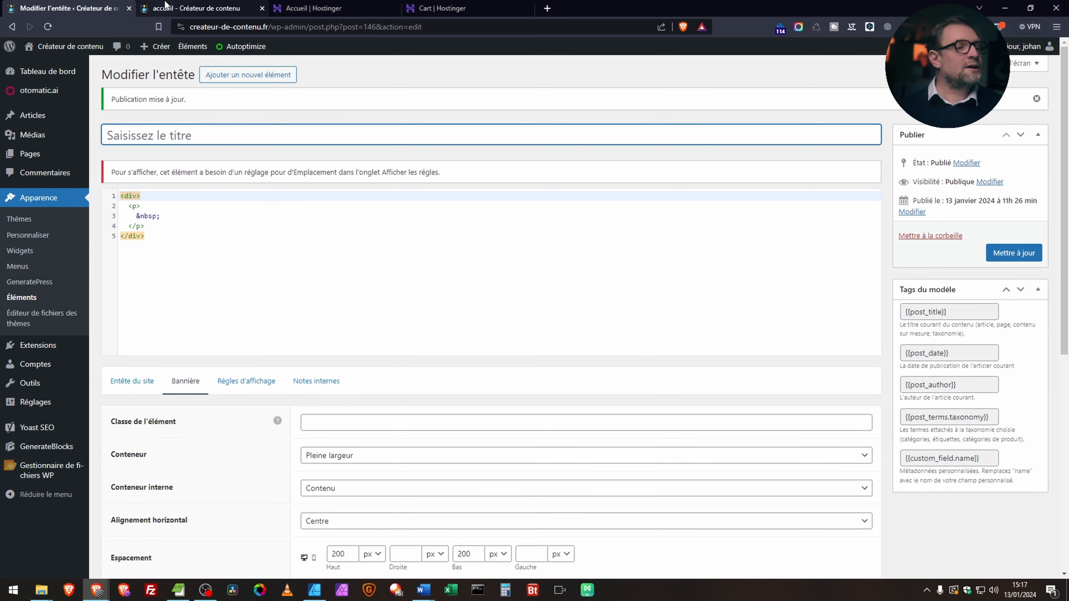
# - Check the home page in the WordPress window, and return to the private window to see the refreshed page there
pyautogui.click(198, 10)
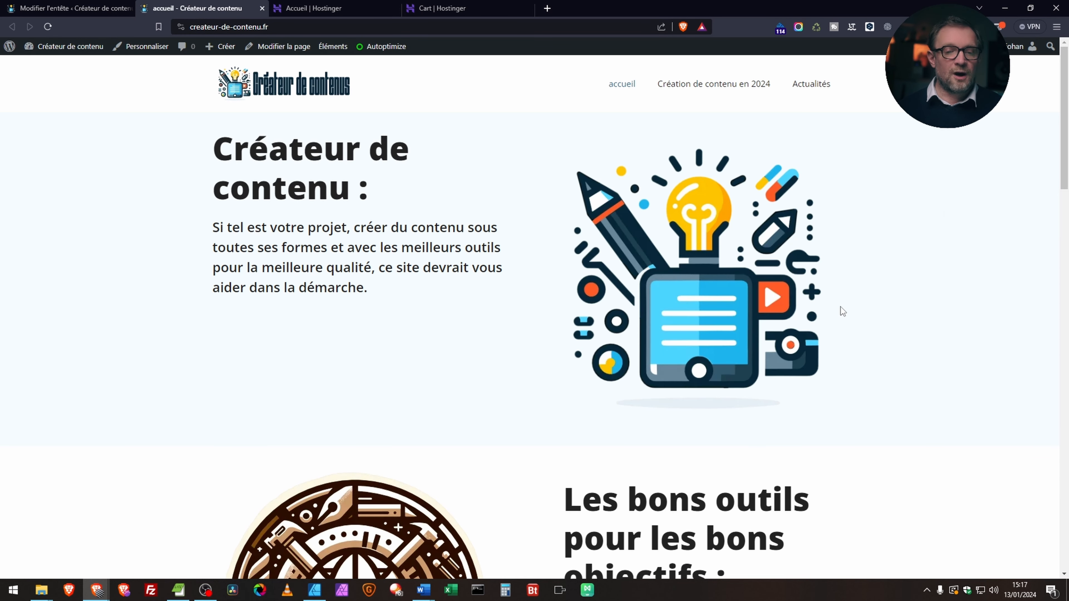
pyautogui.scroll(-5, 833, 315)
pyautogui.scroll(5, 771, 410)
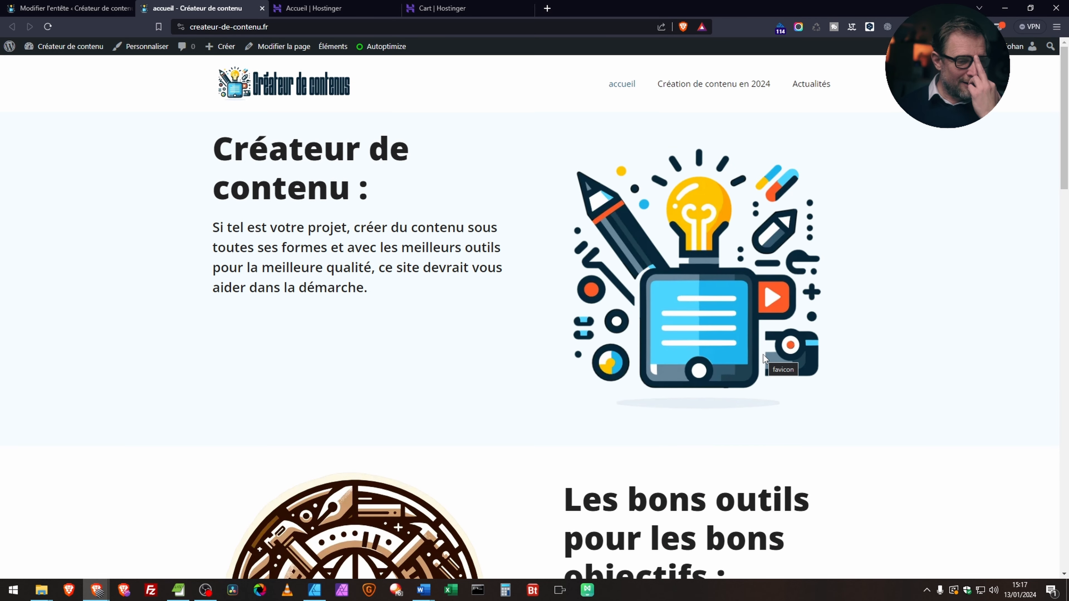
pyautogui.click(97, 589)
pyautogui.click(437, 554)
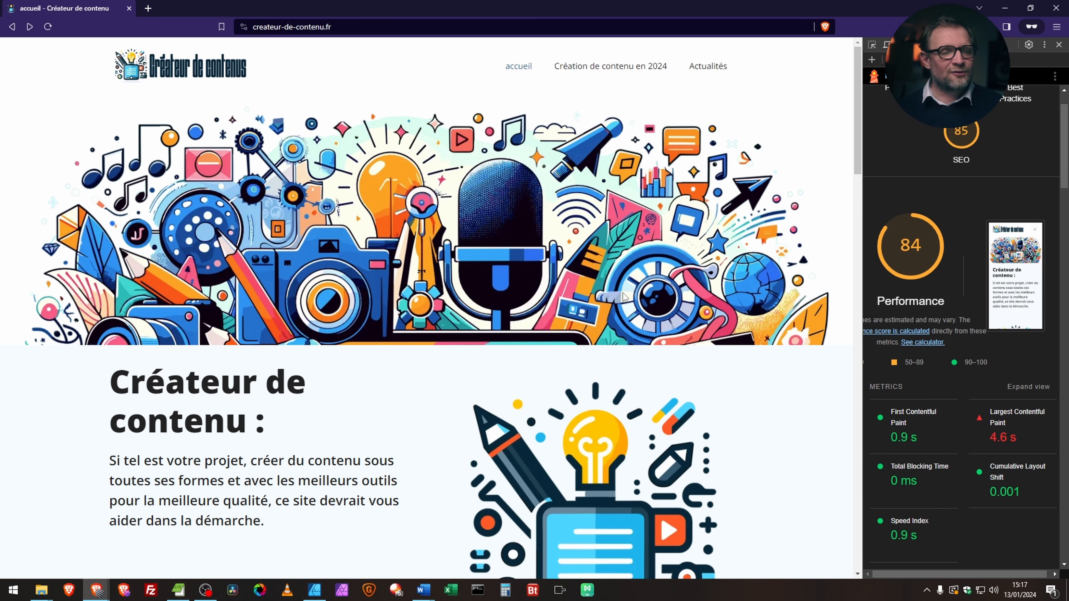
pyautogui.scroll(-5, 328, 122)
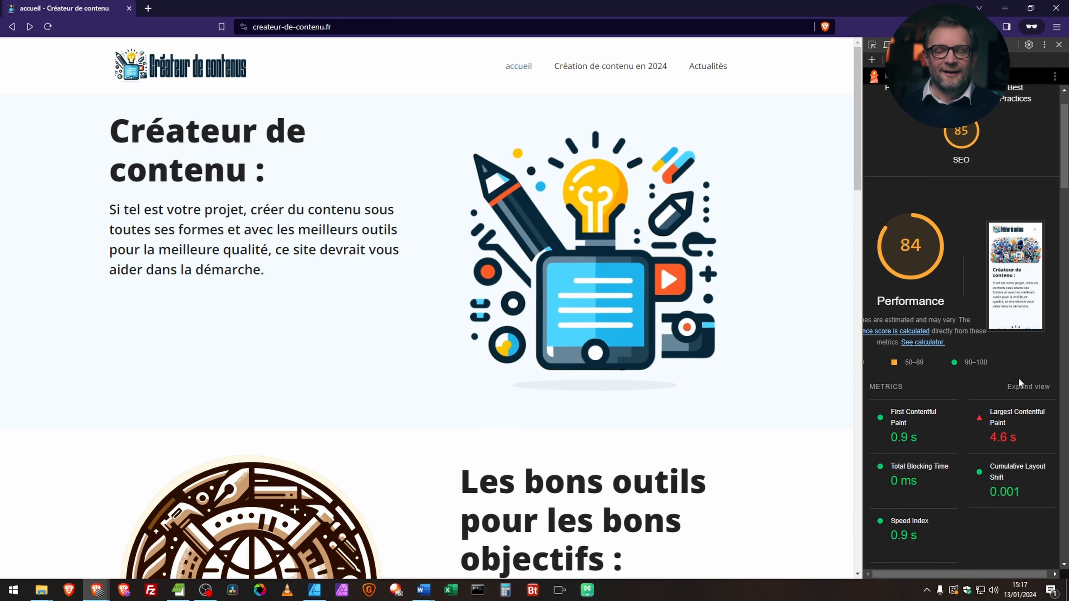
# - Run a new mobile Lighthouse report on the home page without its banner and examine its metrics and diagnostics
pyautogui.scroll(1, 954, 163)
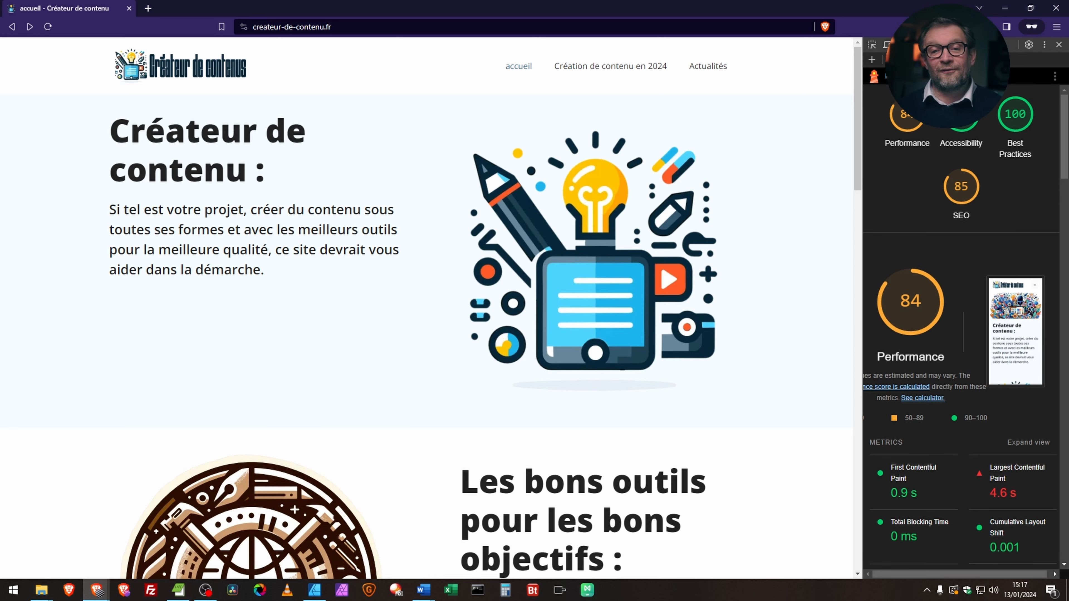
pyautogui.click(922, 60)
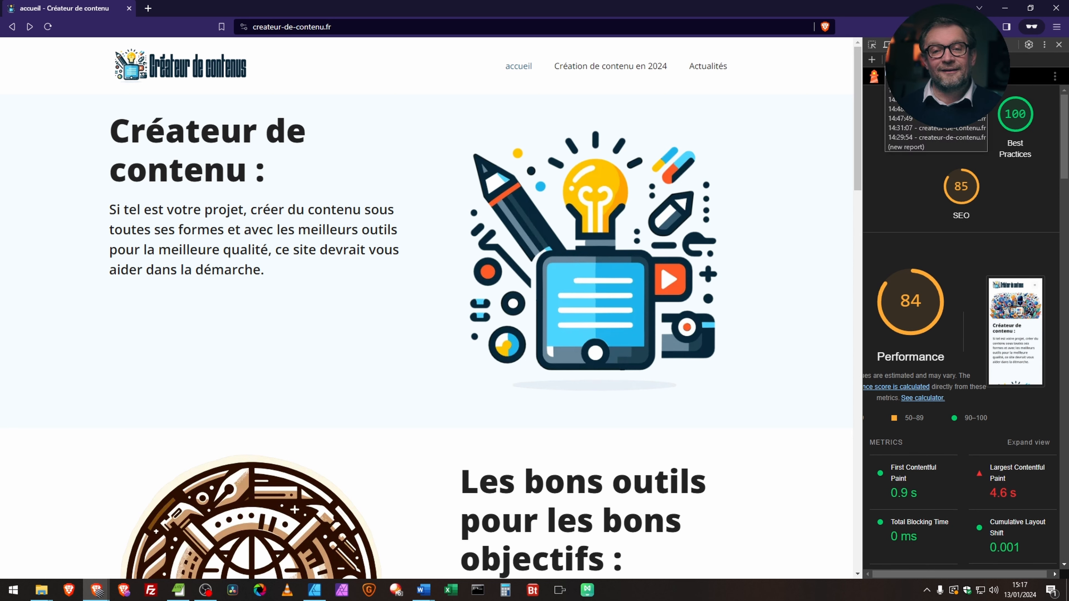
pyautogui.click(907, 147)
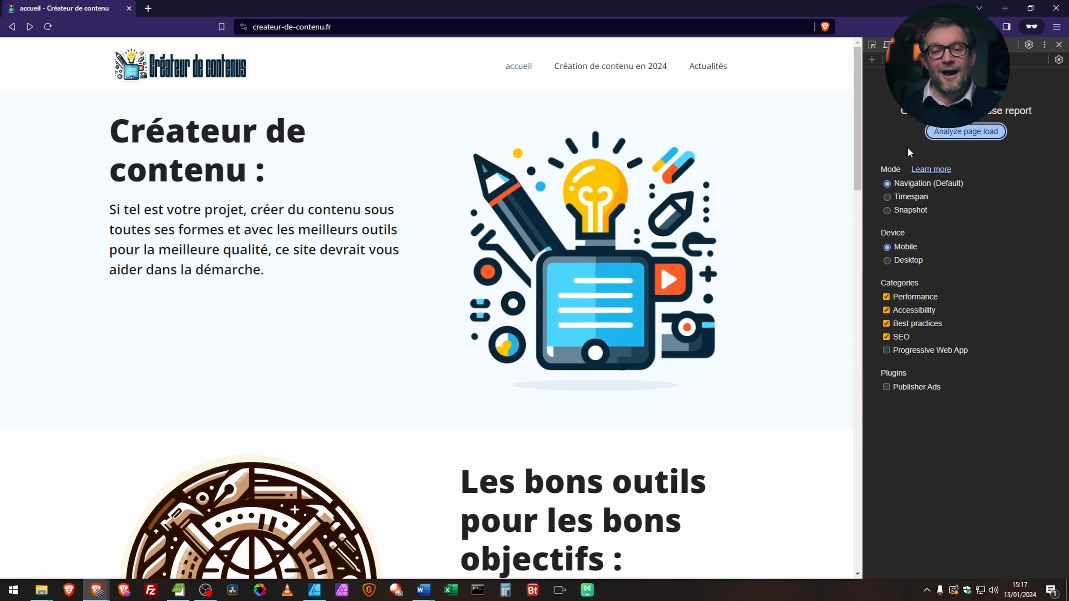
pyautogui.click(977, 133)
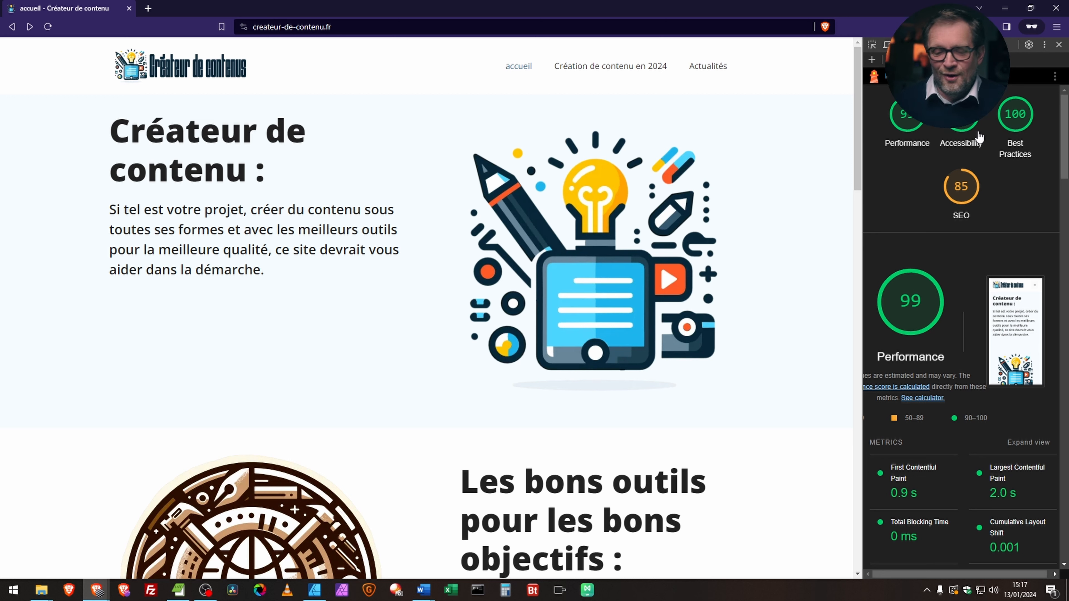
pyautogui.scroll(-5, 971, 272)
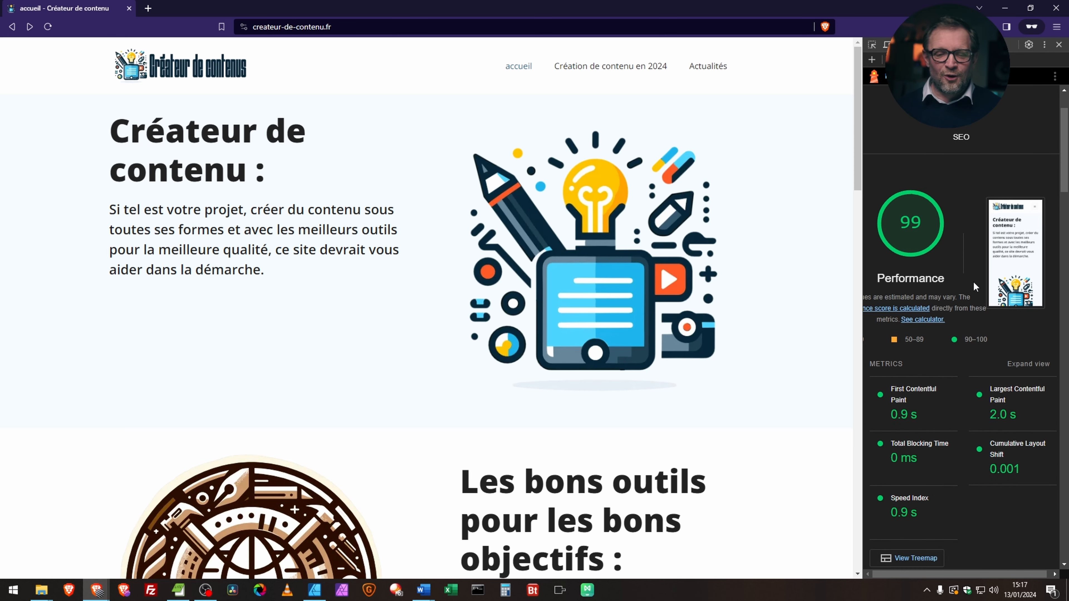
pyautogui.scroll(-7, 968, 274)
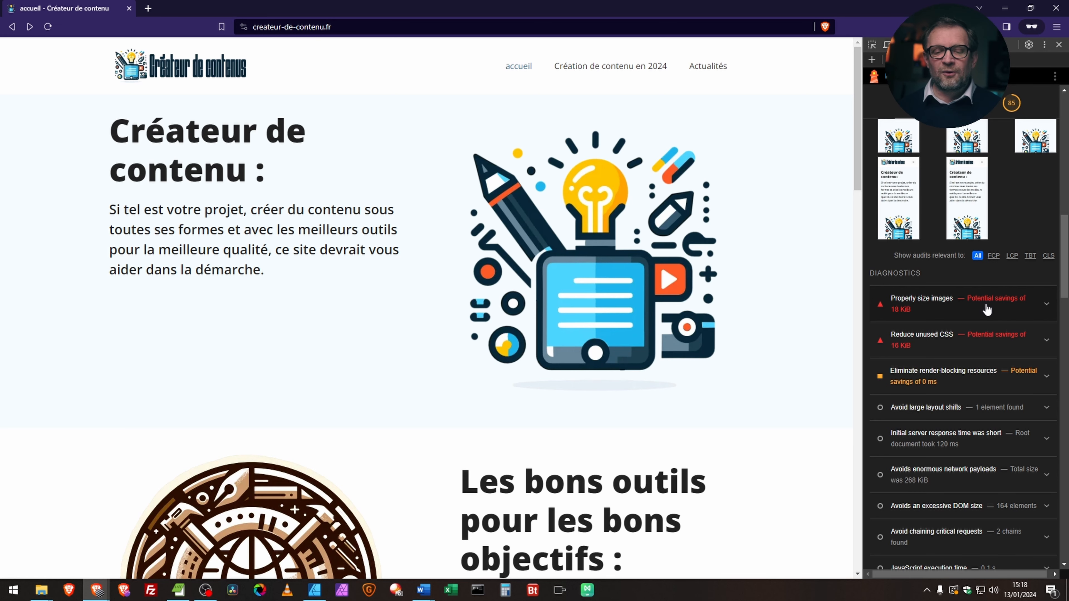
pyautogui.scroll(10, 952, 232)
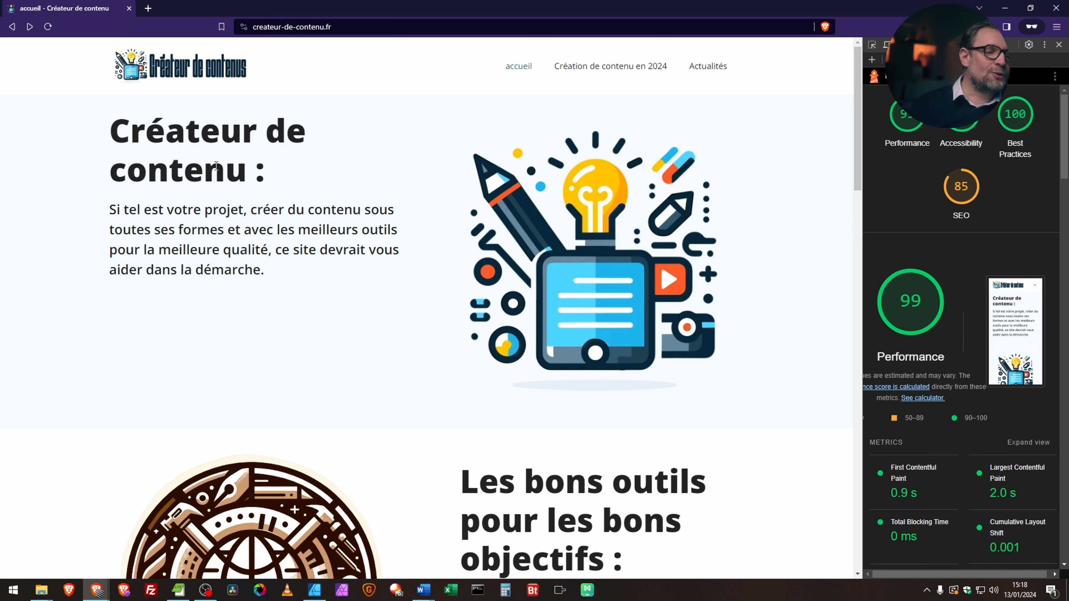
pyautogui.moveTo(200, 131); pyautogui.dragTo(281, 244)
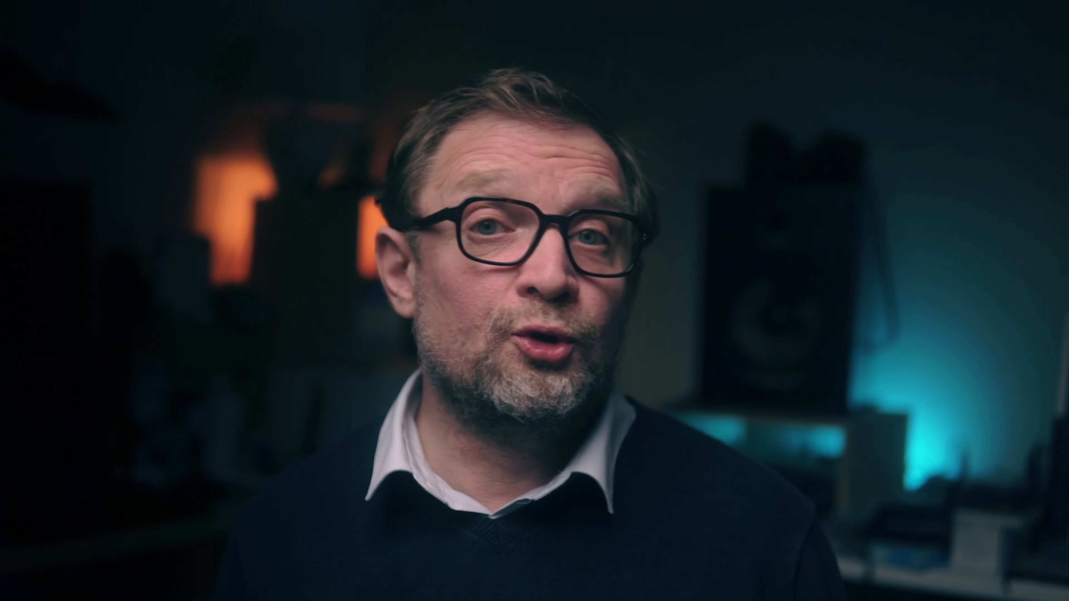